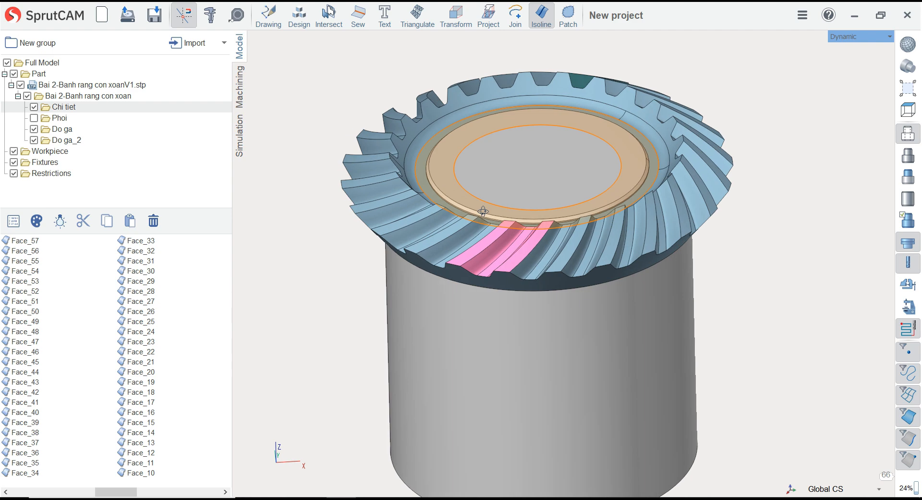
# Make the Phoi folder visible and examine the blank and its fixture from above and below
pyautogui.click(34, 118)
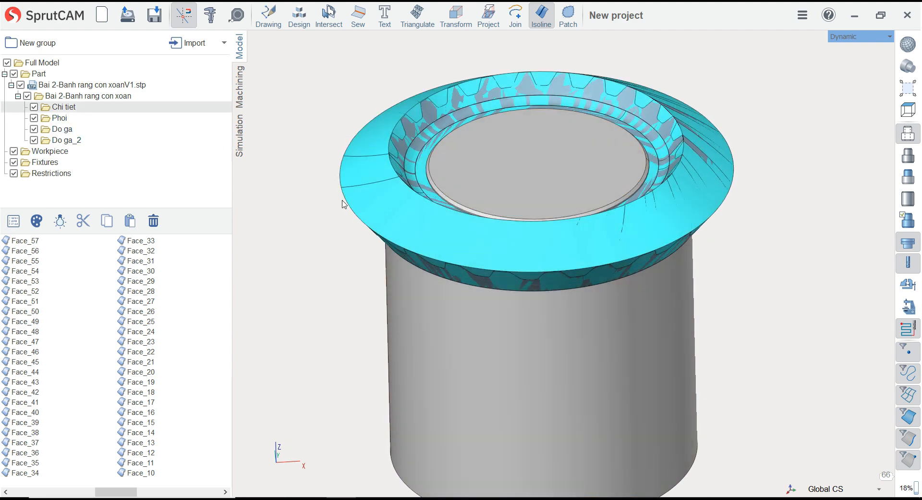
pyautogui.moveTo(330, 193); pyautogui.dragTo(408, 148, button='middle')
pyautogui.scroll(-2, 465, 157)
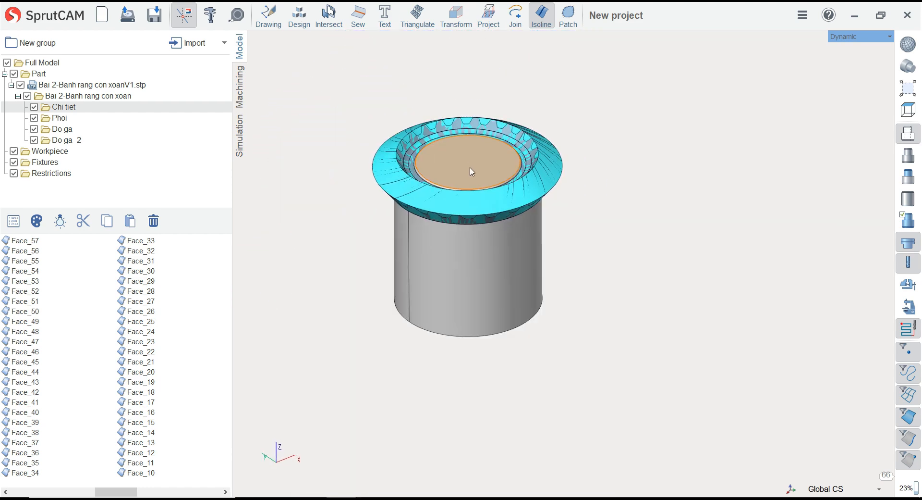
pyautogui.moveTo(471, 171); pyautogui.dragTo(412, 86, button='middle')
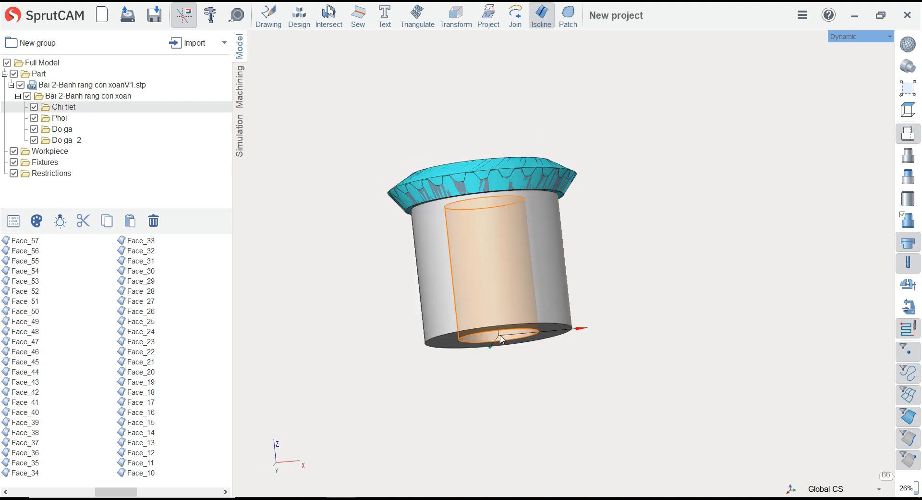
pyautogui.moveTo(505, 303); pyautogui.dragTo(555, 285, button='middle')
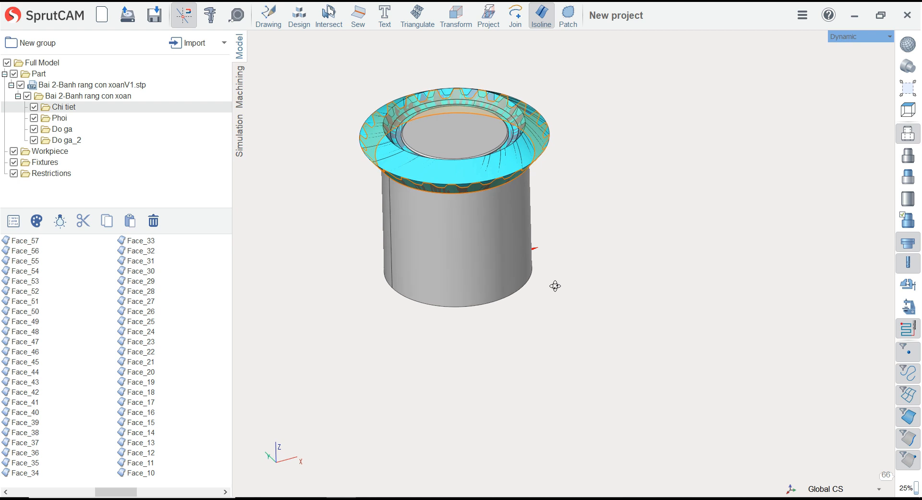
pyautogui.scroll(-2, 533, 306)
pyautogui.scroll(3, 497, 211)
pyautogui.moveTo(461, 182); pyautogui.dragTo(466, 199, button='middle')
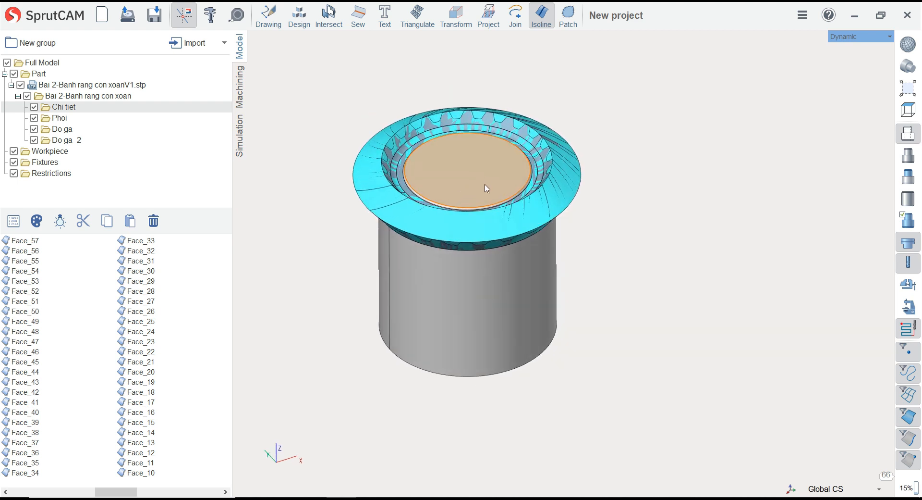
# Switch to the machining setup and check the dimensions of the flat top face and the cylindrical fixture body
pyautogui.click(243, 96)
pyautogui.moveTo(494, 232); pyautogui.dragTo(467, 148, button='middle')
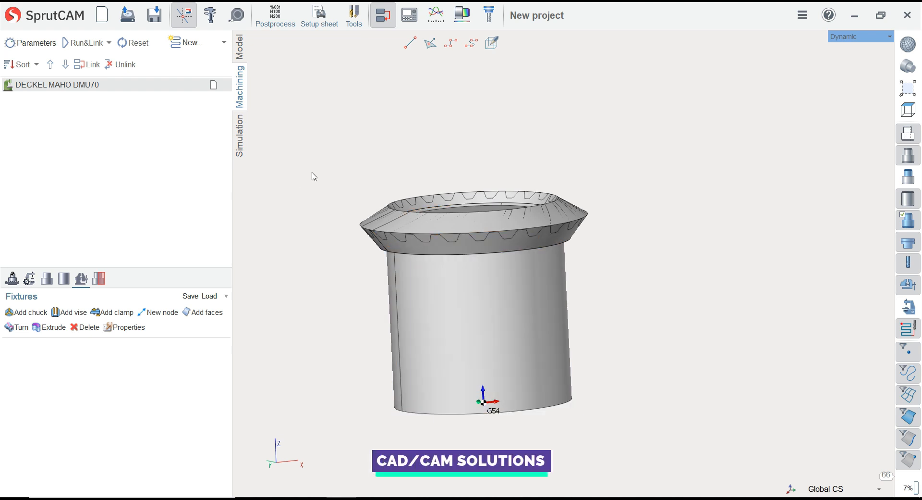
pyautogui.moveTo(342, 157); pyautogui.dragTo(344, 153, button='middle')
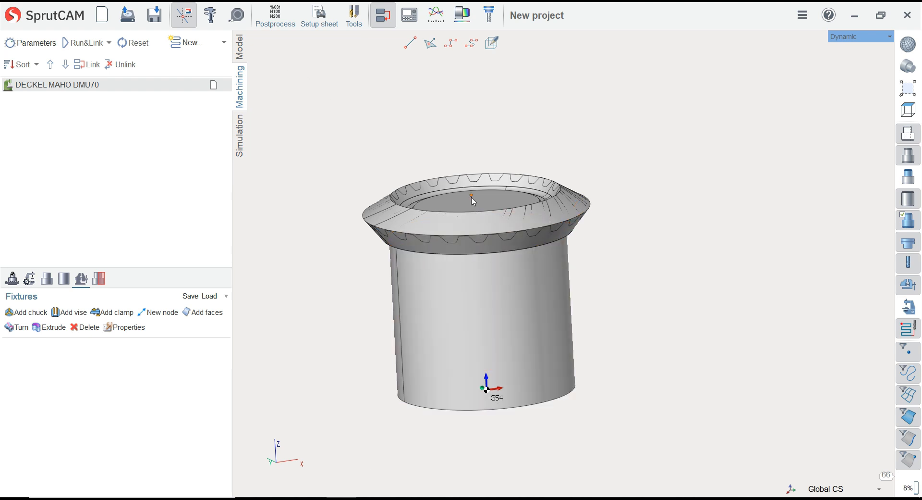
pyautogui.click(440, 204)
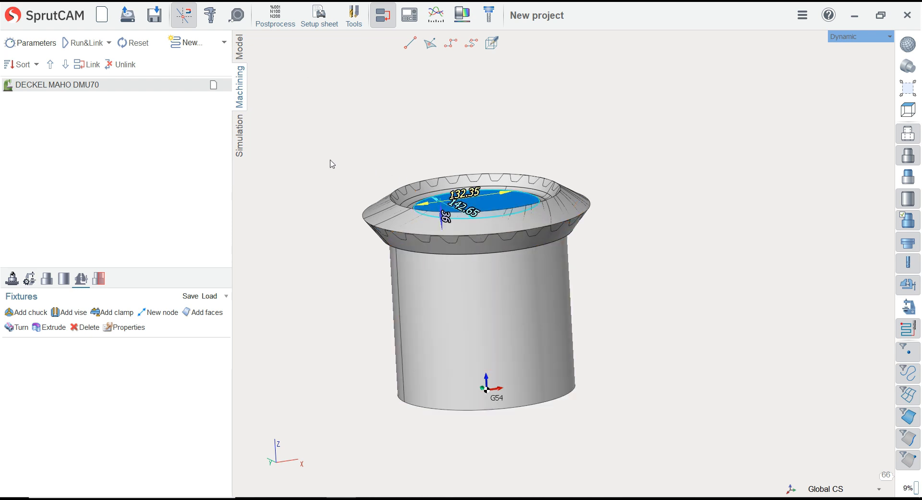
pyautogui.click(313, 142)
pyautogui.click(428, 306)
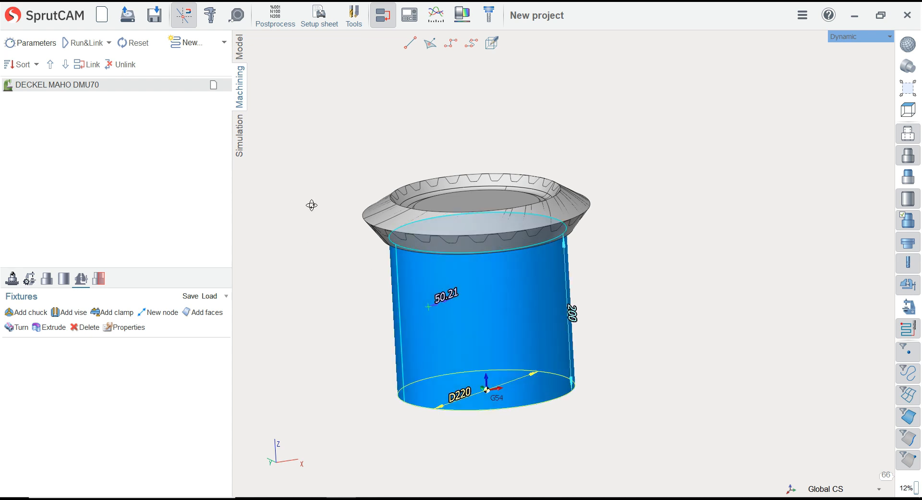
pyautogui.moveTo(312, 206); pyautogui.dragTo(321, 264, button='middle')
pyautogui.click(321, 263)
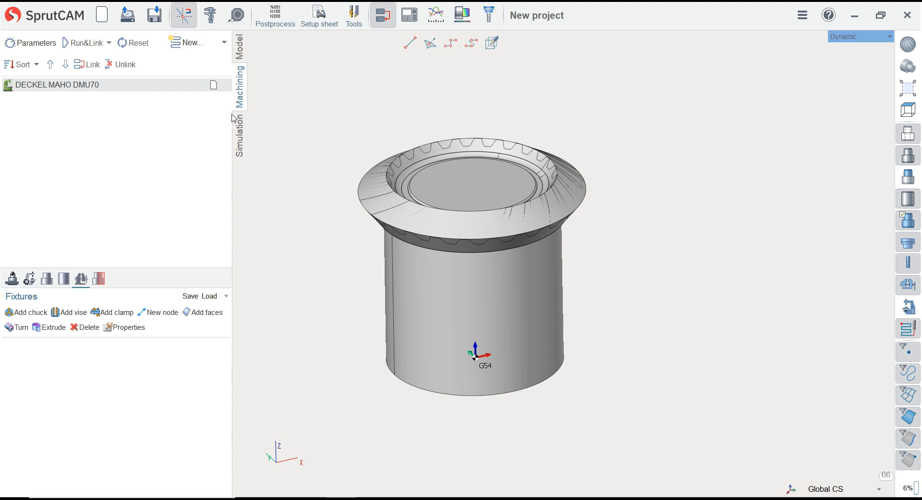
# Hide the operation sort and link tools, and show the DECKEL MAHO DMU70 machine around the assembly
pyautogui.click(376, 27)
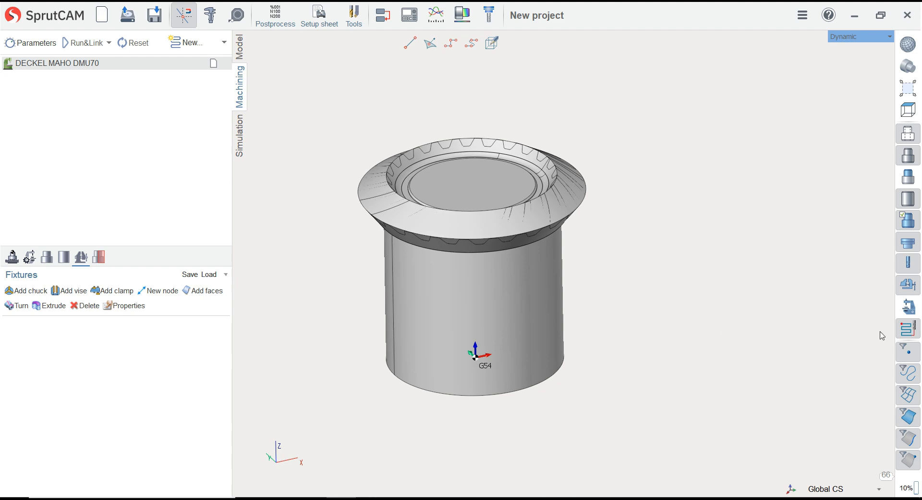
pyautogui.click(907, 307)
pyautogui.scroll(-3, 598, 258)
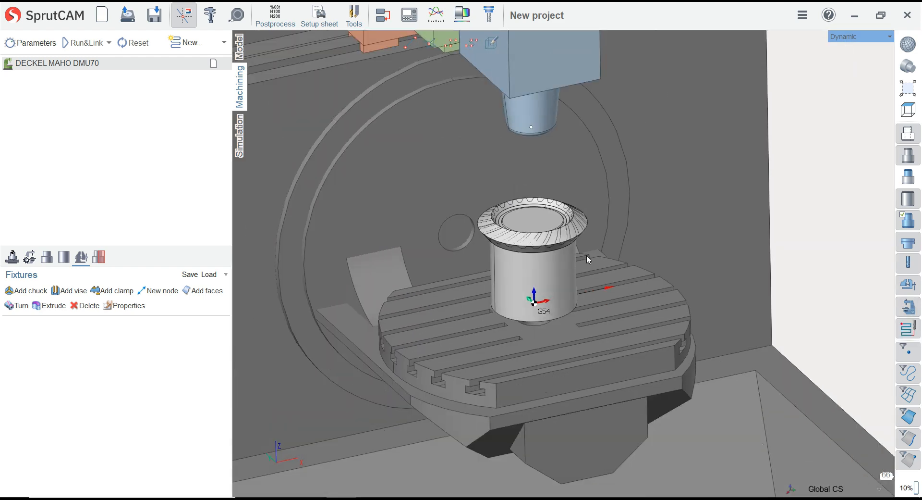
pyautogui.scroll(-1, 588, 260)
pyautogui.moveTo(550, 260); pyautogui.dragTo(554, 235, button='middle')
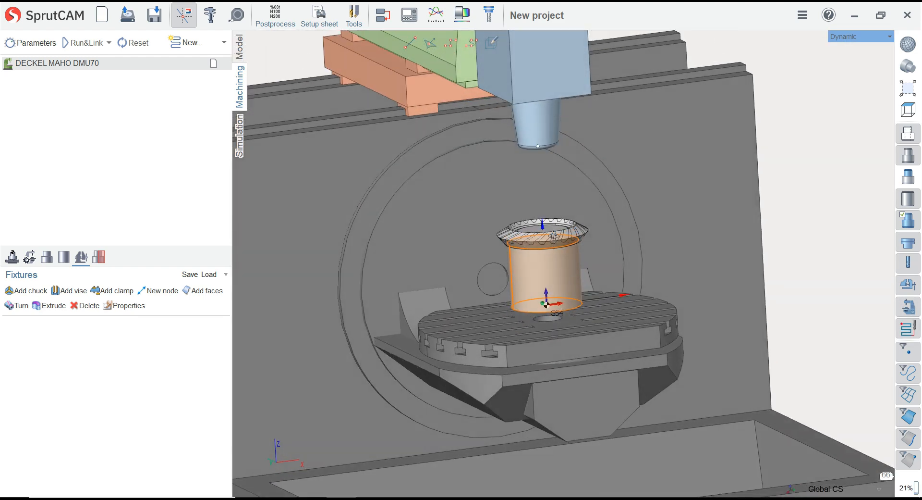
pyautogui.moveTo(546, 304); pyautogui.dragTo(542, 307, button='middle')
pyautogui.scroll(3, 533, 313)
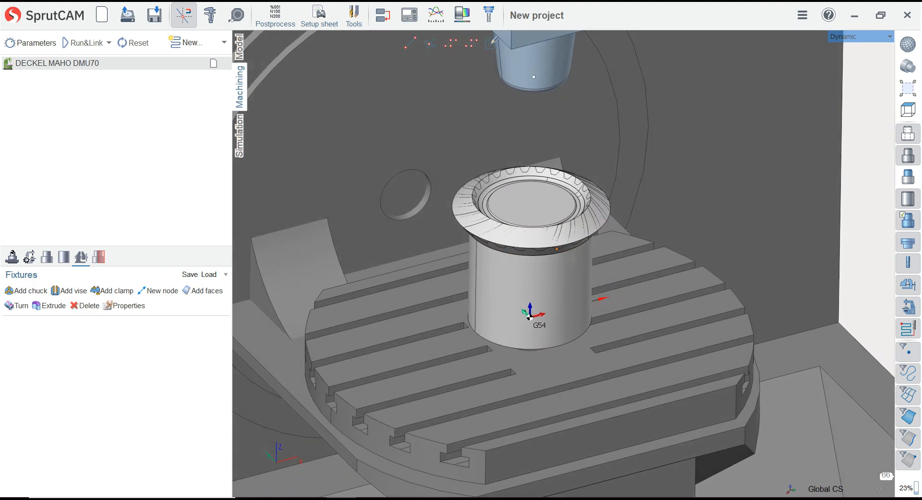
pyautogui.scroll(-3, 572, 263)
pyautogui.scroll(3, 539, 244)
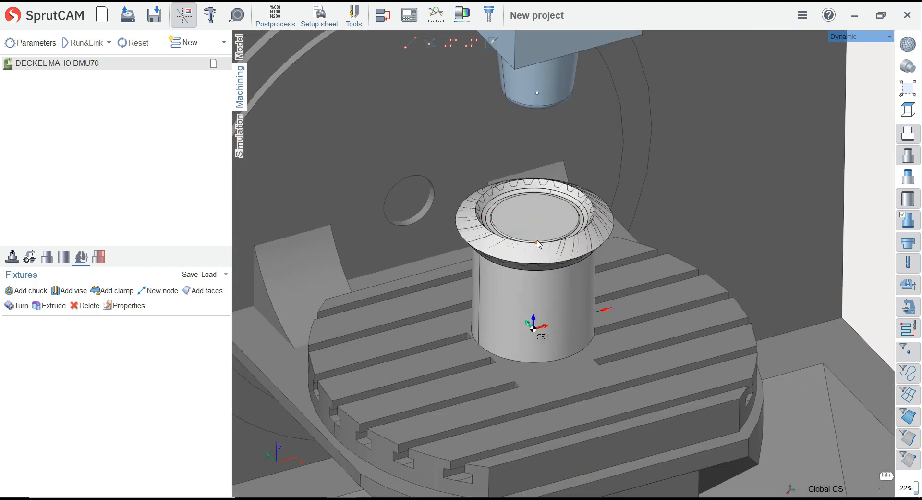
pyautogui.scroll(3, 539, 244)
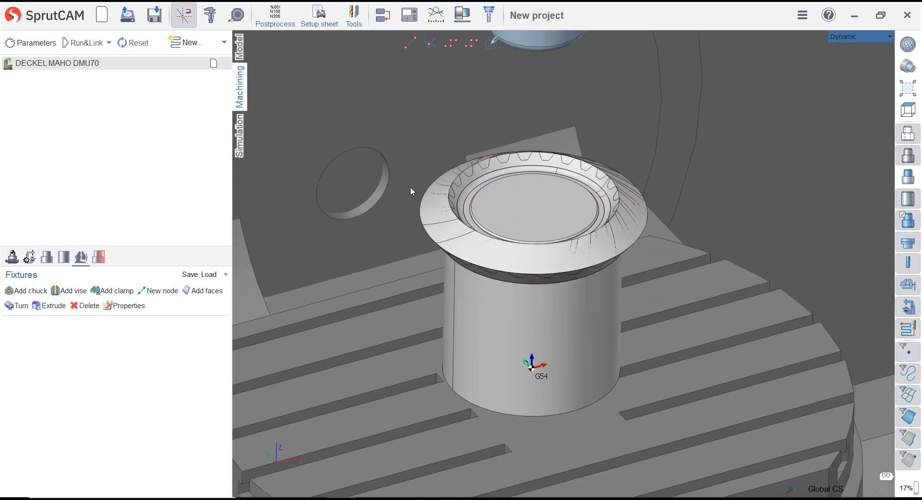
# Hide the Phoi, Do ga and Do ga_2 folders in the model, leaving only the Chi tiet gear shown
pyautogui.click(244, 59)
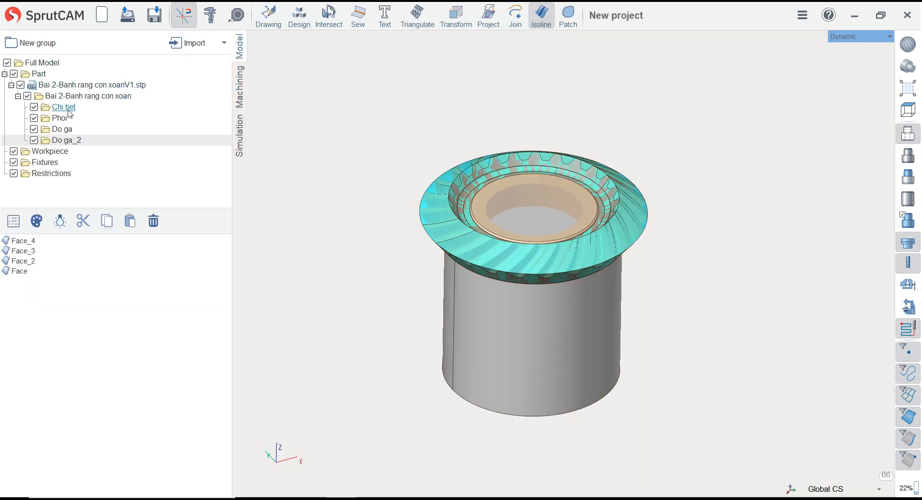
pyautogui.click(34, 118)
pyautogui.click(33, 129)
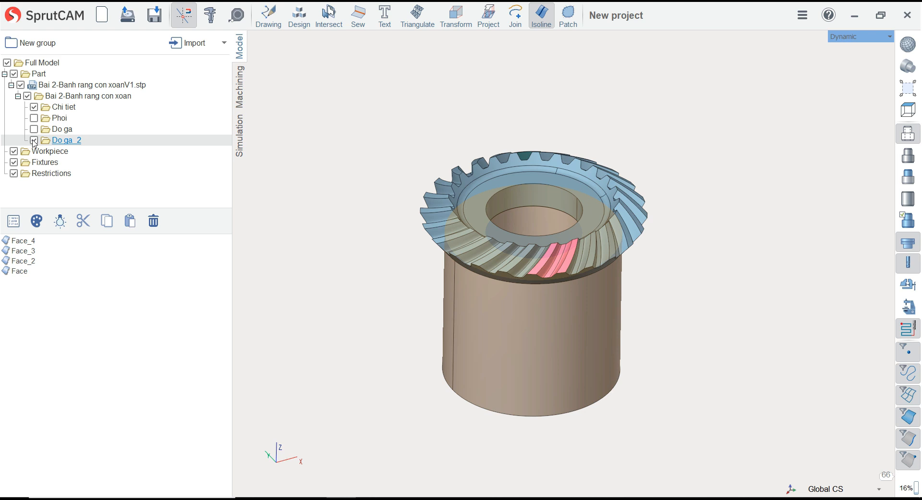
pyautogui.click(33, 140)
pyautogui.scroll(-2, 417, 236)
pyautogui.scroll(2, 374, 220)
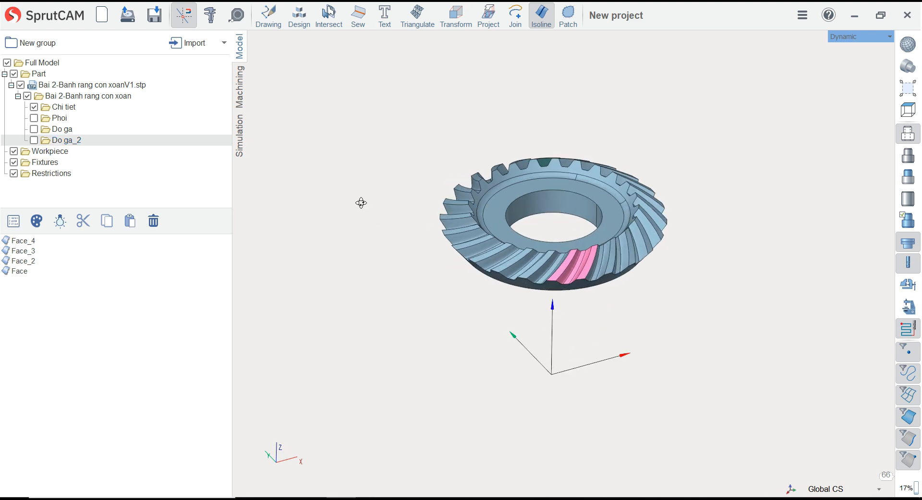
# Define the machining part by adding the faces of the Chi tiet folder
pyautogui.click(241, 99)
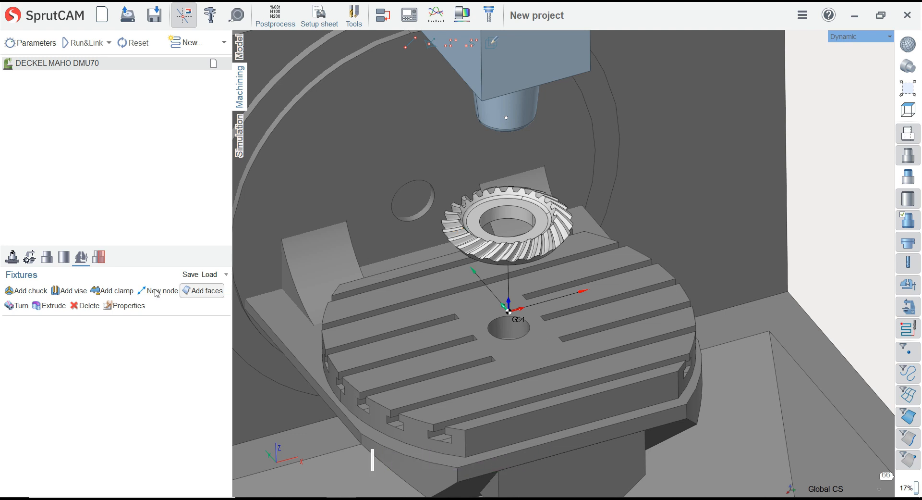
pyautogui.click(50, 262)
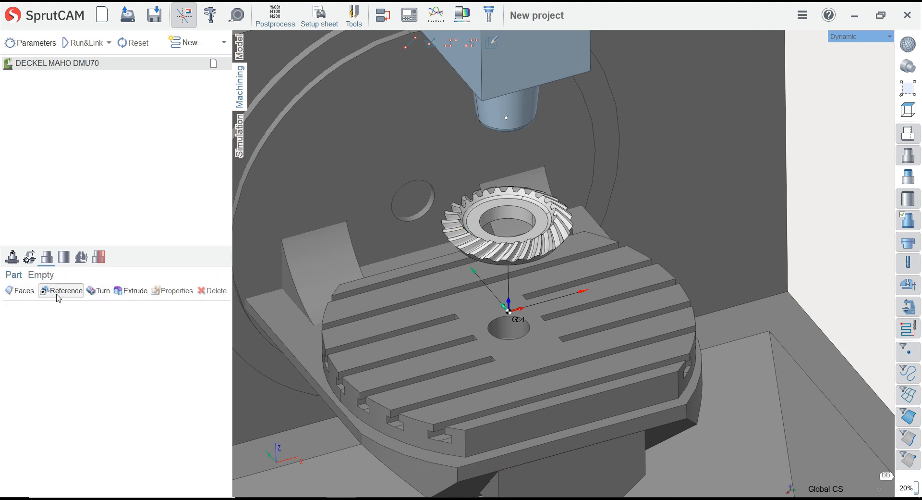
pyautogui.click(31, 294)
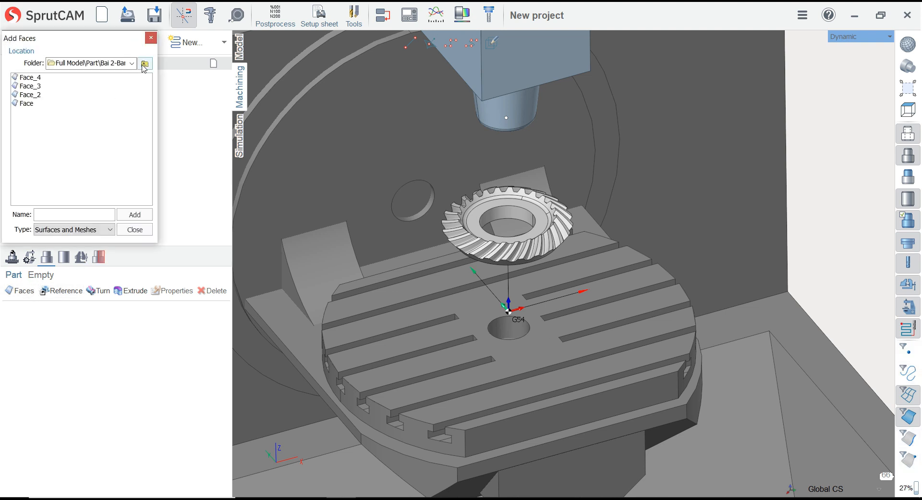
pyautogui.click(144, 65)
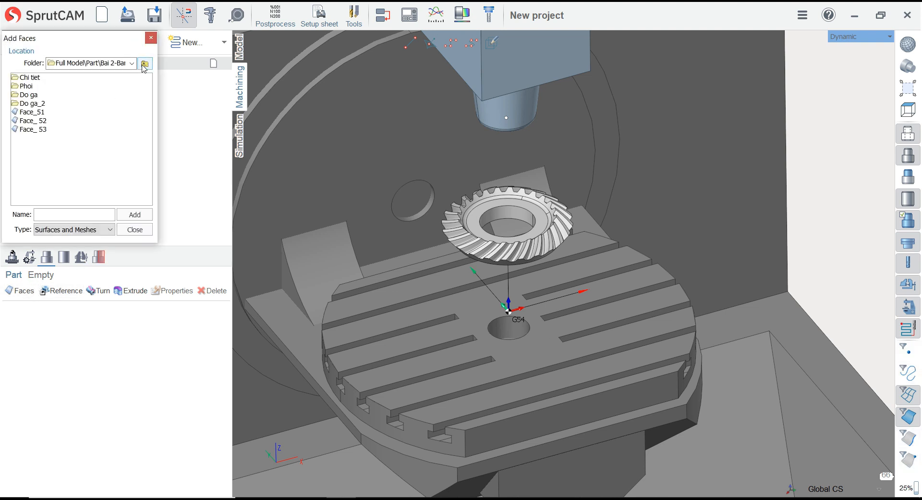
pyautogui.click(30, 77)
pyautogui.click(136, 215)
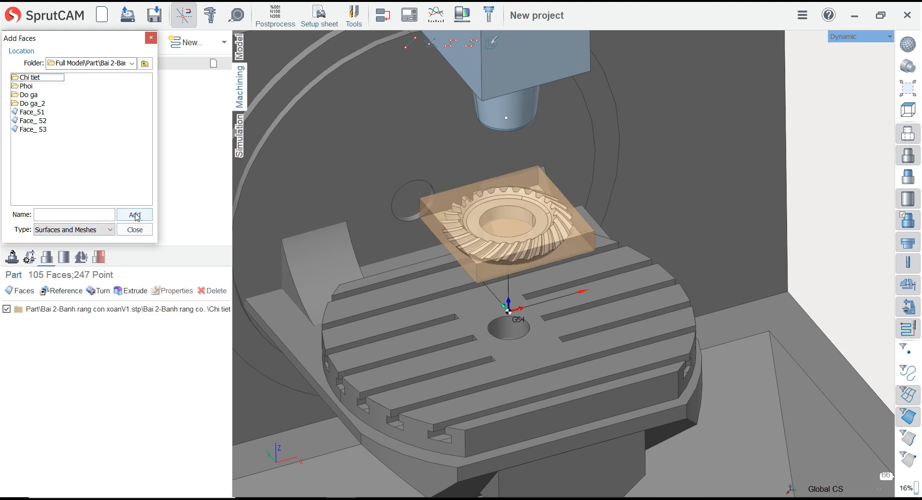
pyautogui.click(136, 231)
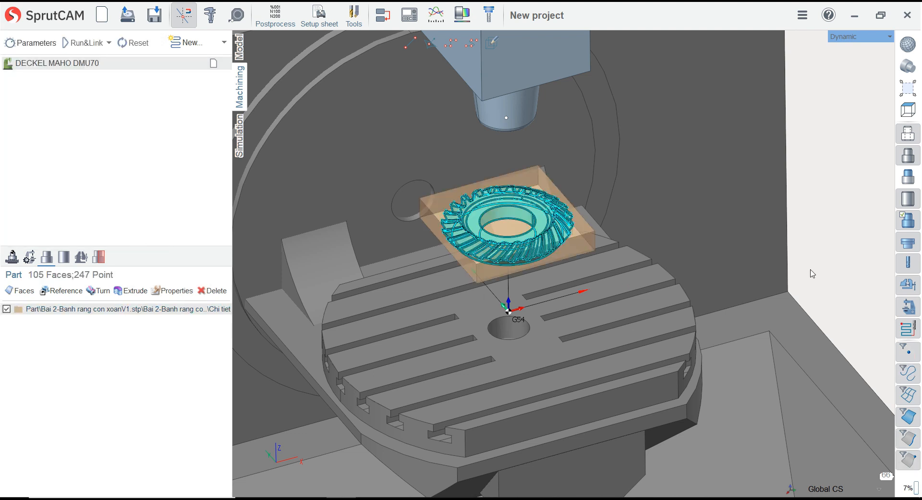
# Define the workpiece from the faces of the Phoi folder, sewn as a solid with stock 0 and tolerance 0.1
pyautogui.click(64, 257)
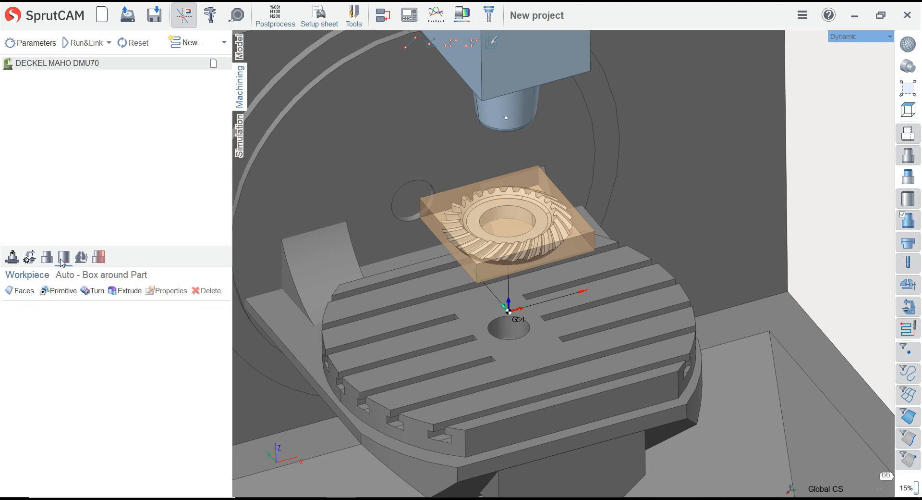
pyautogui.click(58, 290)
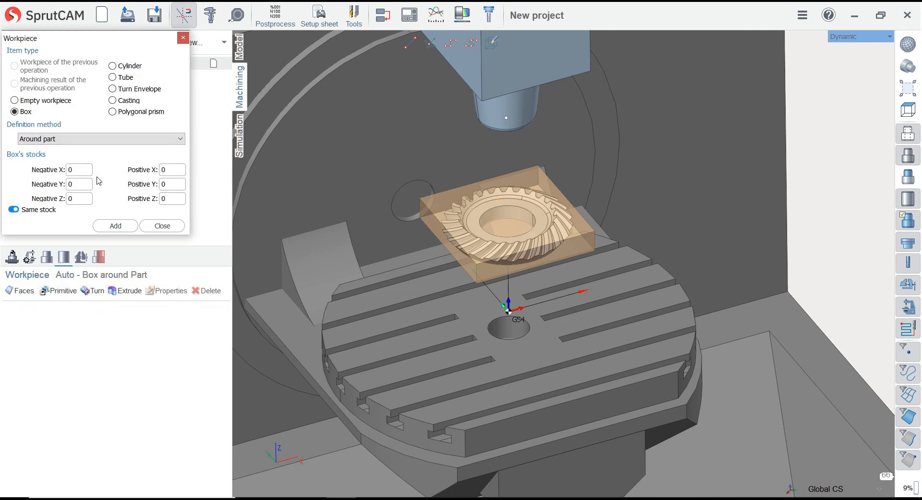
pyautogui.click(162, 225)
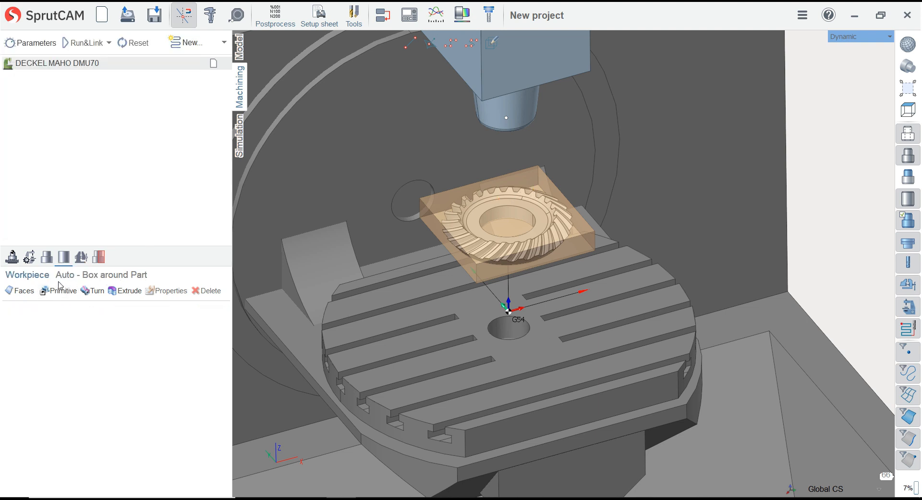
pyautogui.click(28, 294)
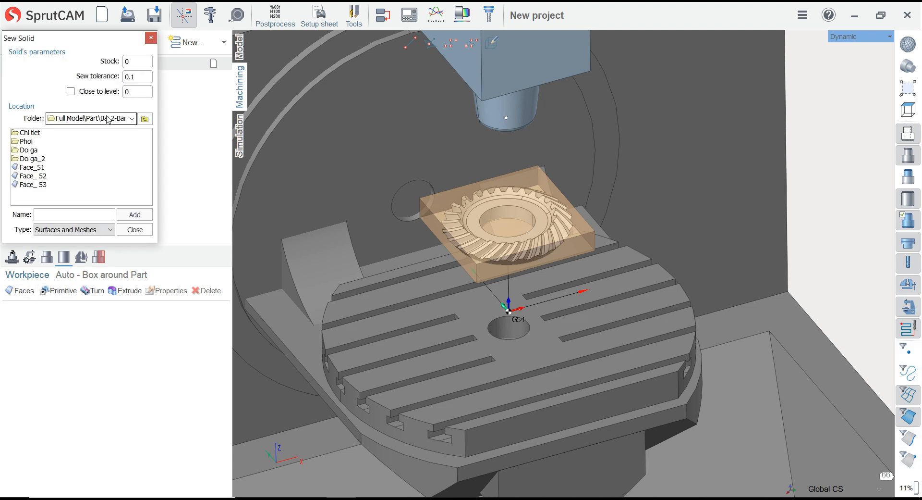
pyautogui.click(29, 143)
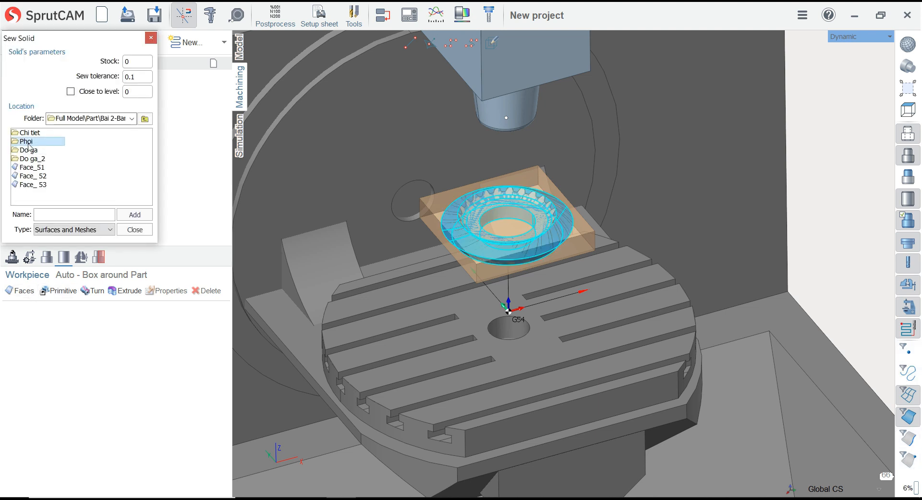
pyautogui.click(132, 217)
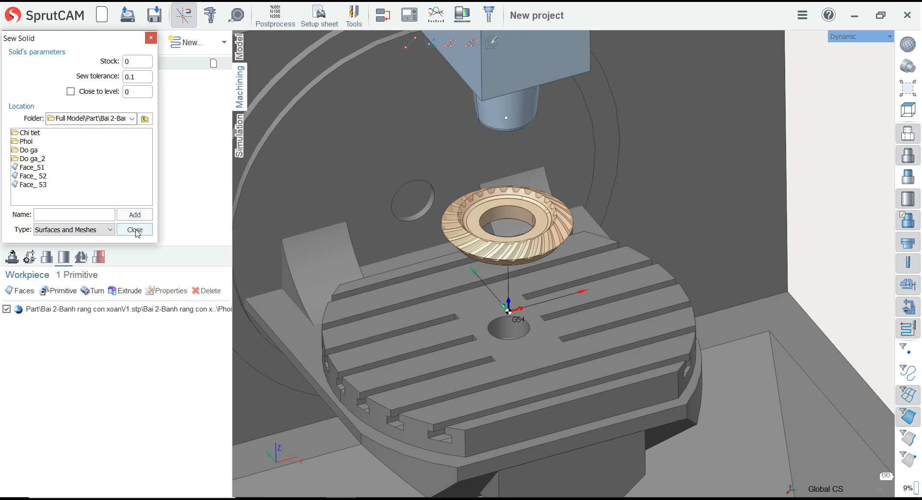
pyautogui.click(135, 230)
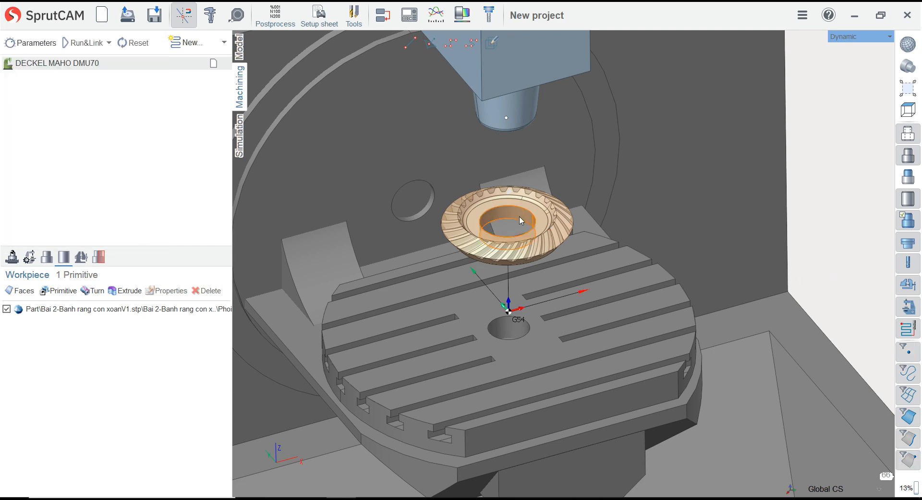
# Switch off the Phoi workpiece item and hide the workpiece display so only the gear part shows on the machine
pyautogui.scroll(5, 512, 220)
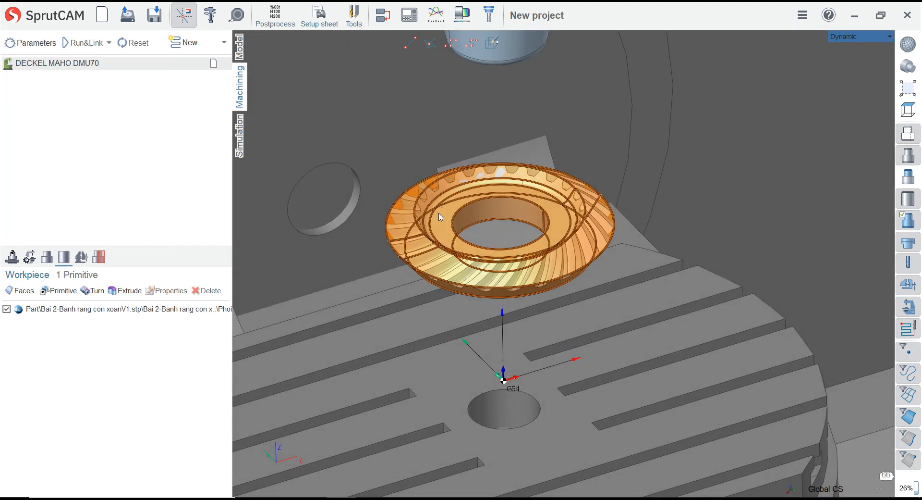
pyautogui.click(7, 309)
pyautogui.scroll(-3, 831, 240)
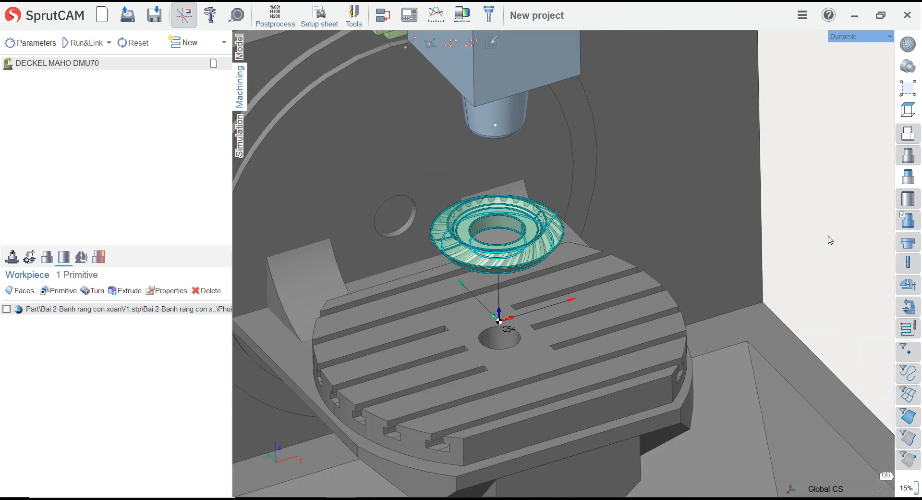
pyautogui.click(914, 222)
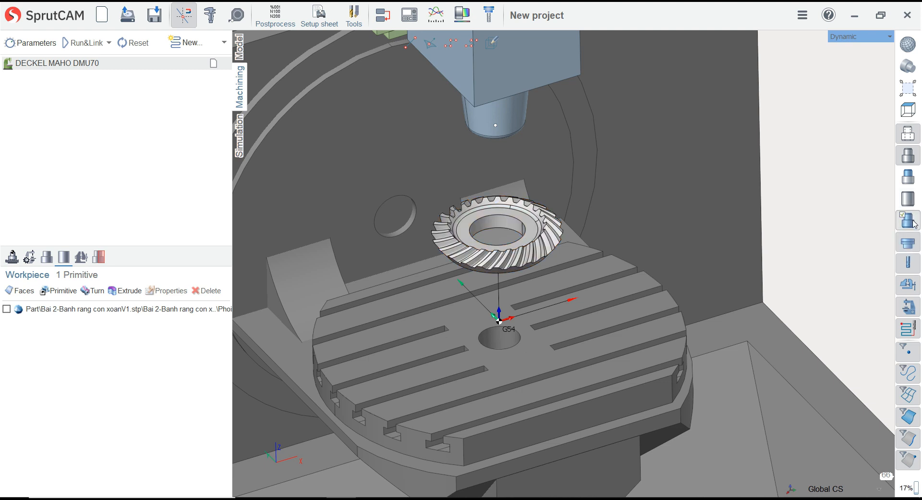
# Show the gear with its gold-coloured surface display and add a clamp fixture, expanding it to select its empty jaw
pyautogui.click(914, 221)
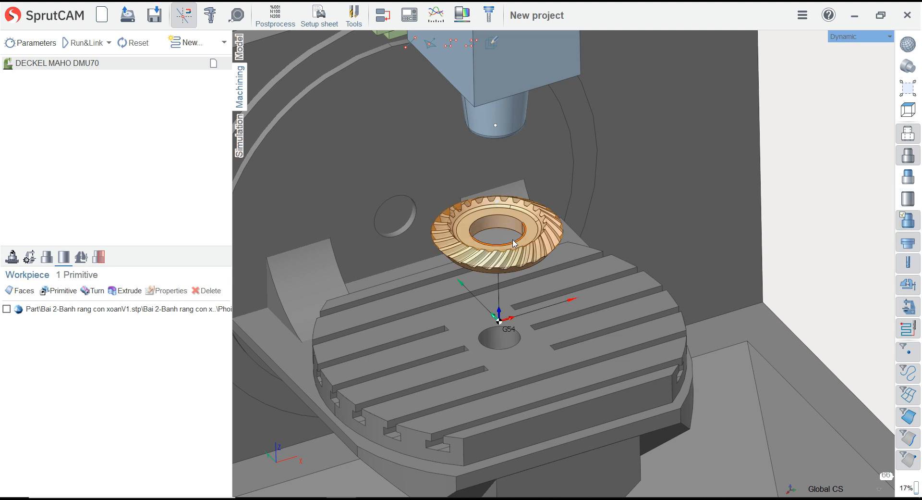
pyautogui.scroll(2, 457, 262)
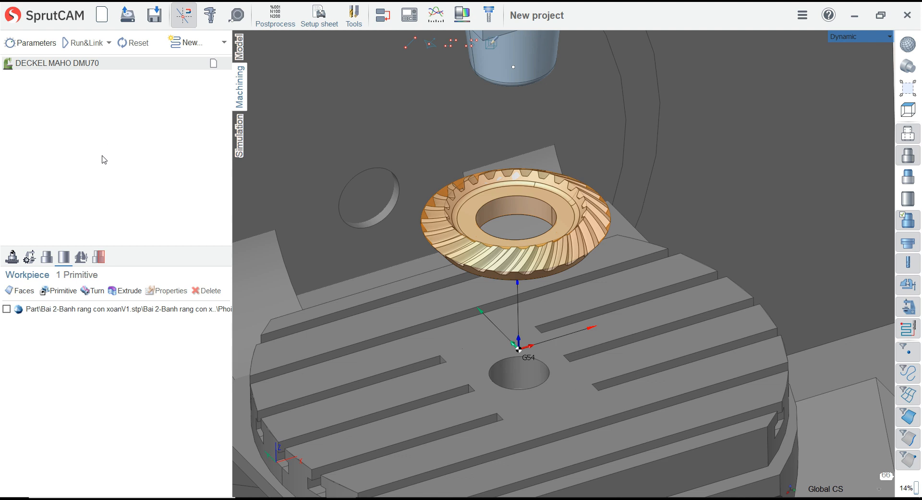
pyautogui.click(81, 257)
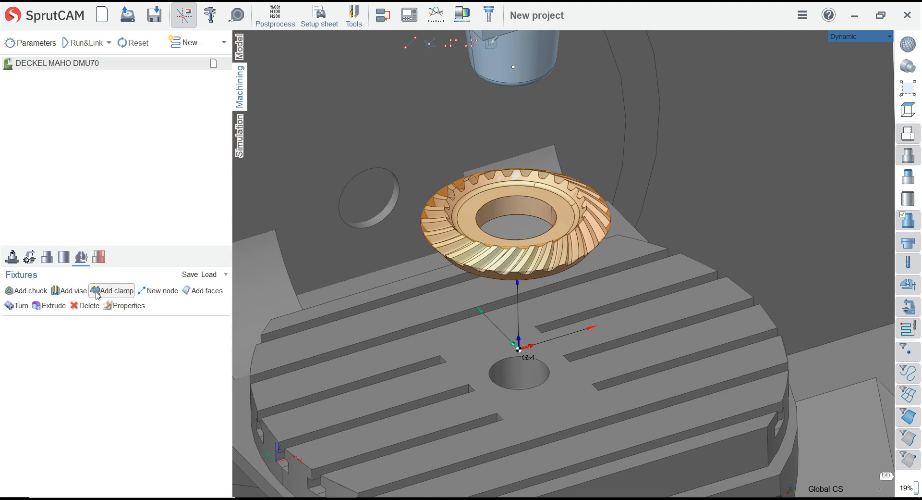
pyautogui.click(113, 290)
pyautogui.click(50, 324)
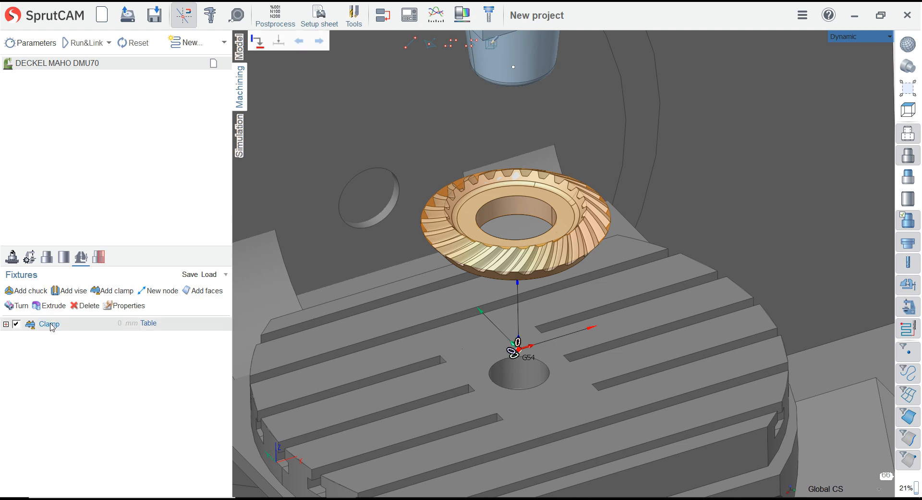
pyautogui.click(6, 324)
pyautogui.click(112, 338)
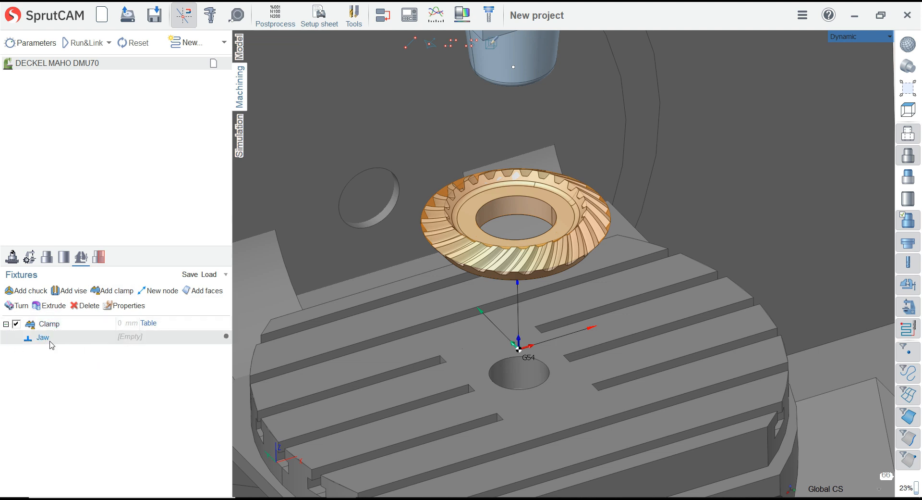
pyautogui.rightClick(124, 340)
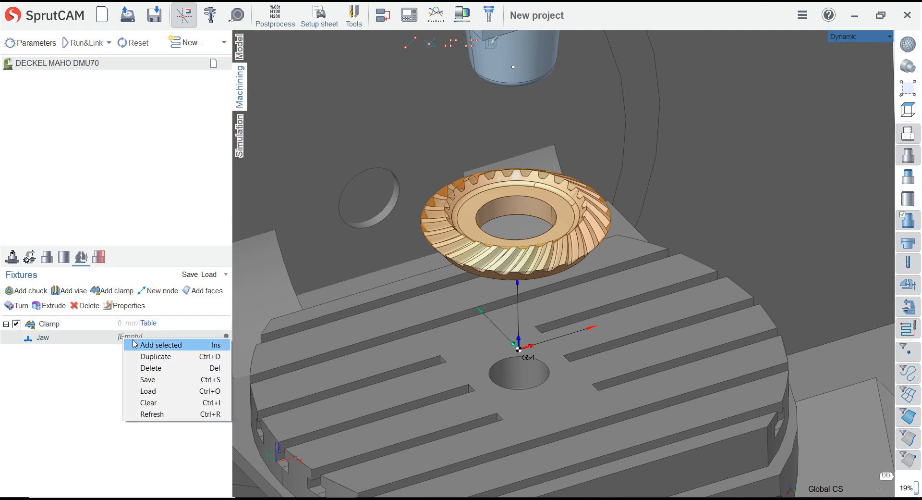
pyautogui.click(134, 344)
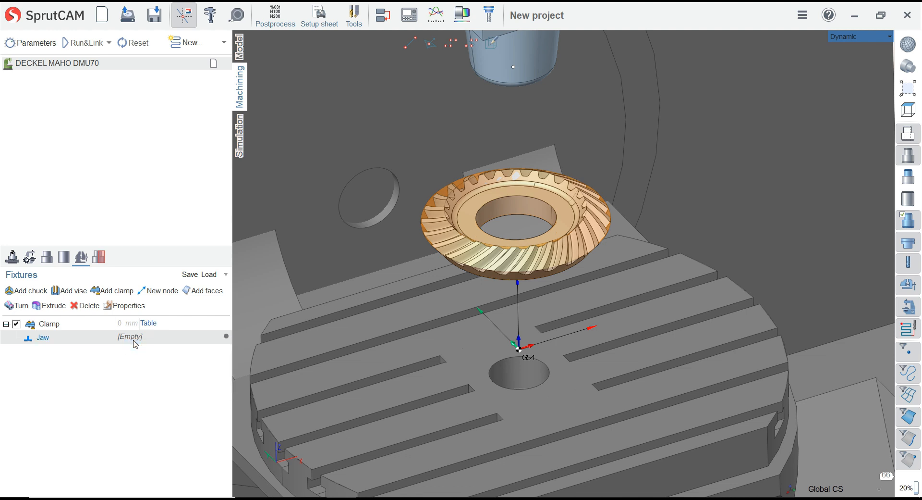
pyautogui.doubleClick(52, 341)
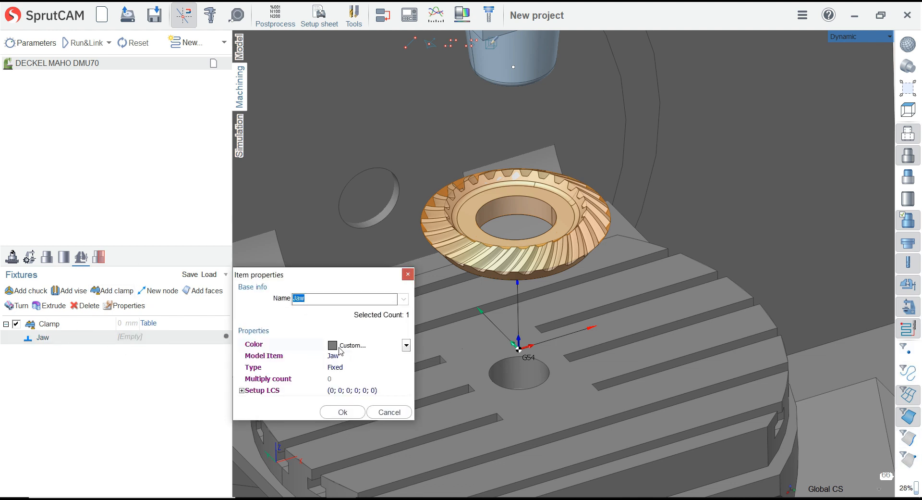
pyautogui.click(389, 411)
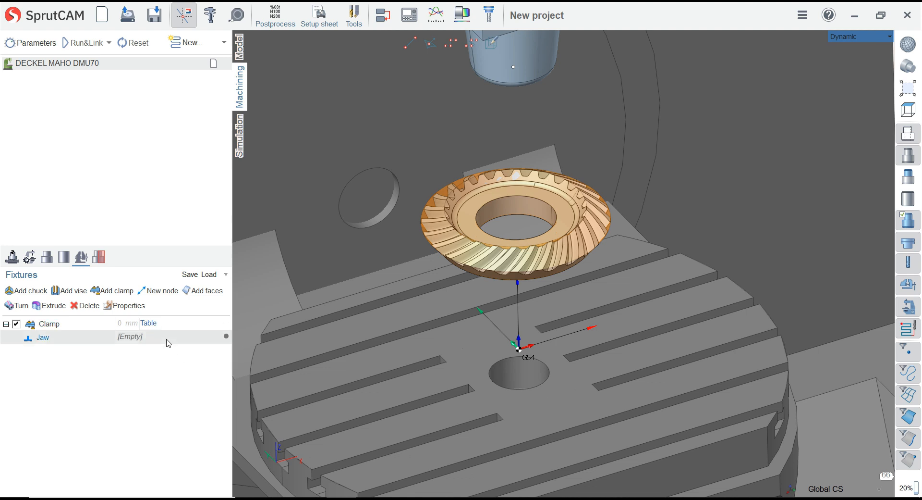
# Assign the faces of the Do ga and Do ga_2 folders to the clamp's jaw
pyautogui.click(202, 290)
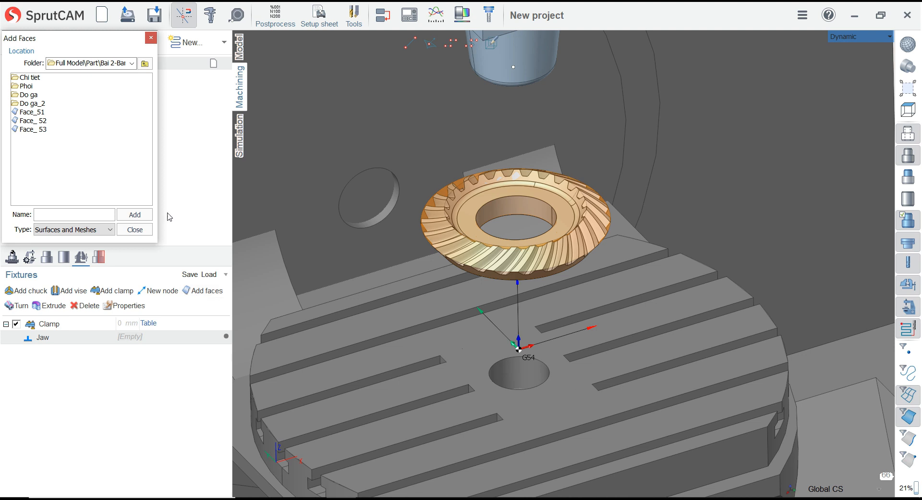
pyautogui.click(38, 96)
pyautogui.keyDown('ctrl'); pyautogui.click(39, 102); pyautogui.keyUp('ctrl')
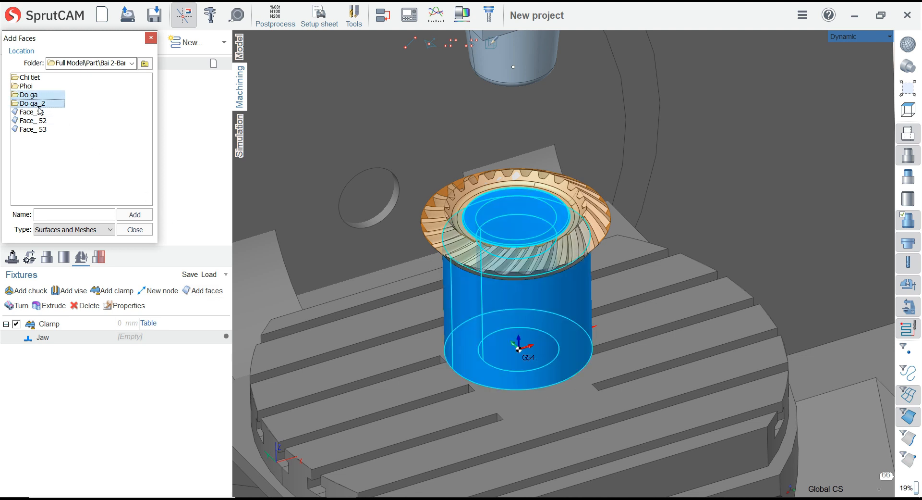
pyautogui.click(145, 219)
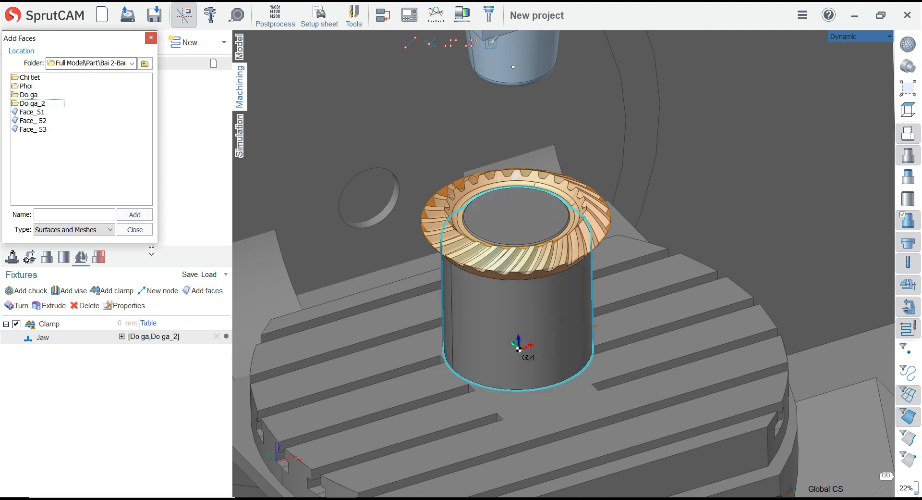
pyautogui.click(136, 229)
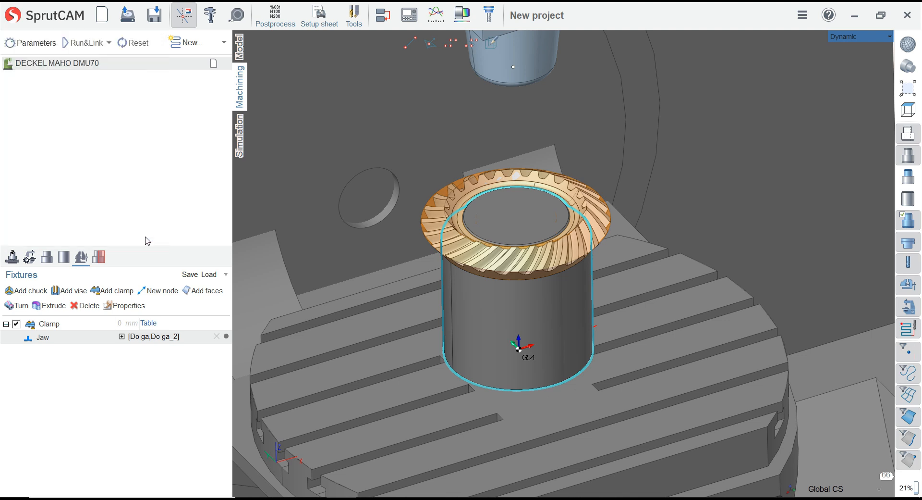
# Change the clamp jaw's colour to light violet-blue with RGB 128, 128, 255
pyautogui.click(122, 336)
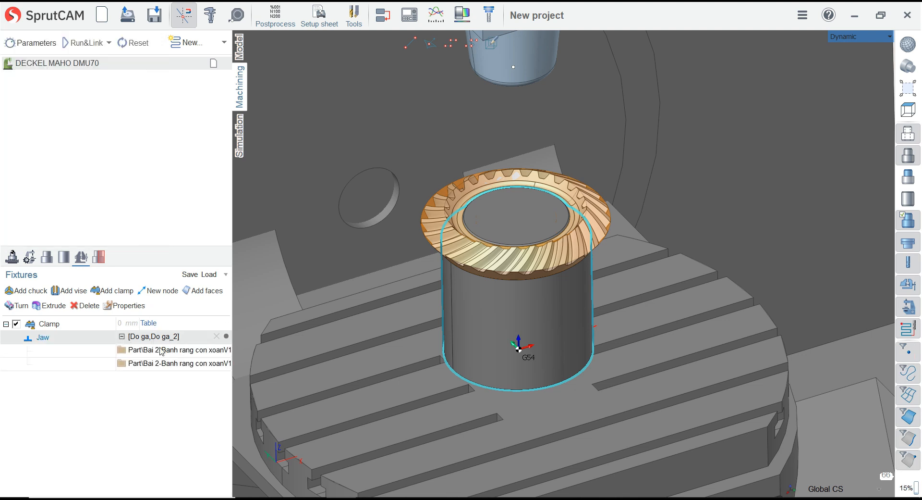
pyautogui.click(226, 336)
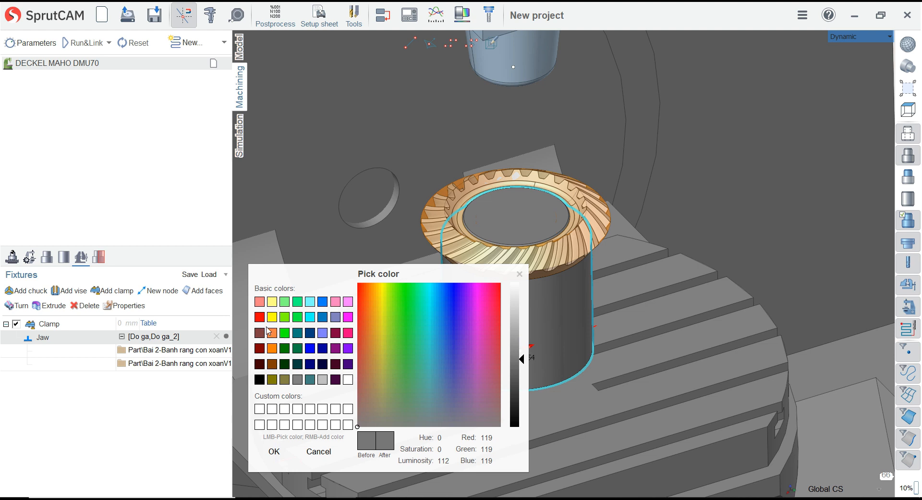
pyautogui.click(260, 317)
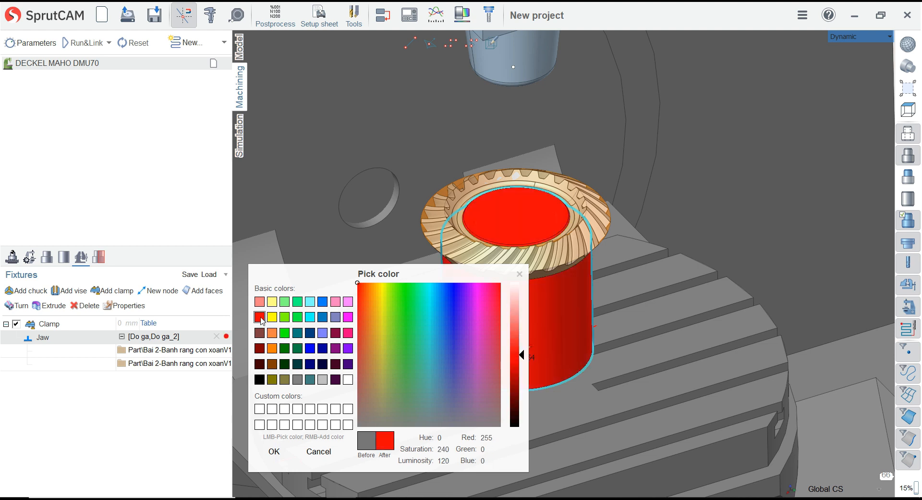
pyautogui.click(322, 333)
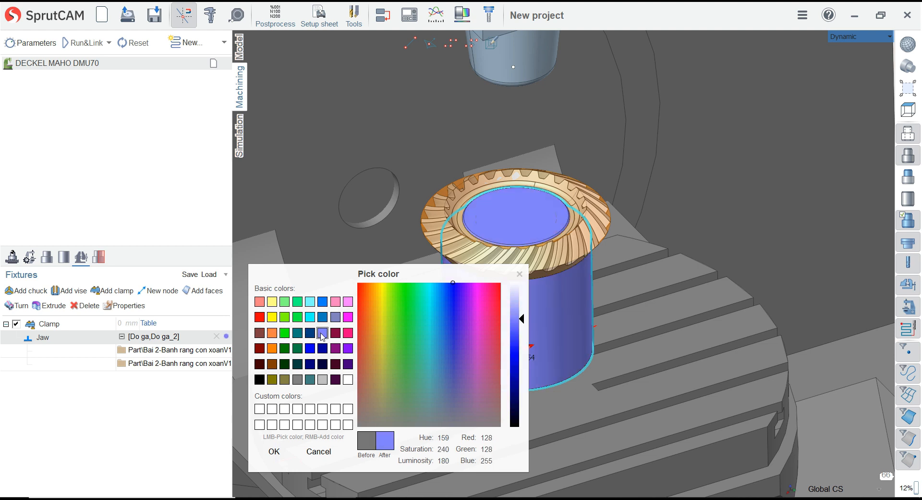
pyautogui.click(273, 451)
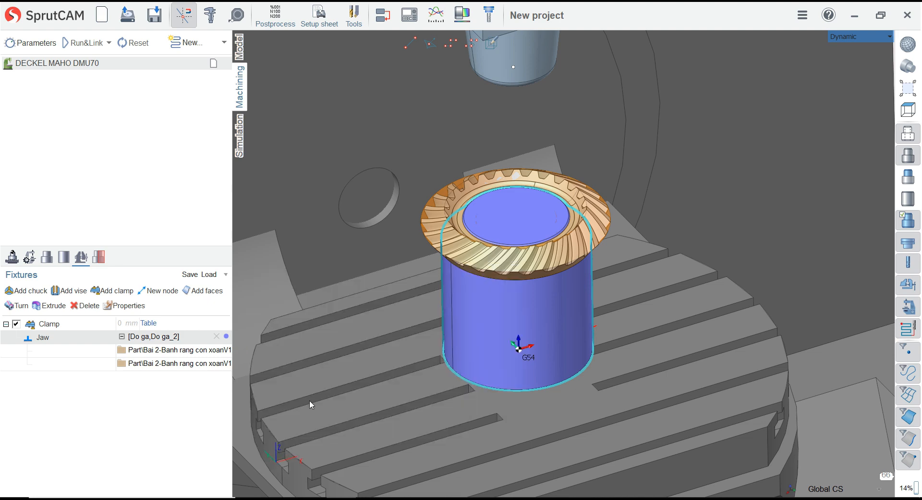
# Examine from several angles how the gear sits on the fixture and how the fixture stands on the machine table
pyautogui.click(778, 266)
pyautogui.scroll(-3, 511, 228)
pyautogui.scroll(3, 511, 219)
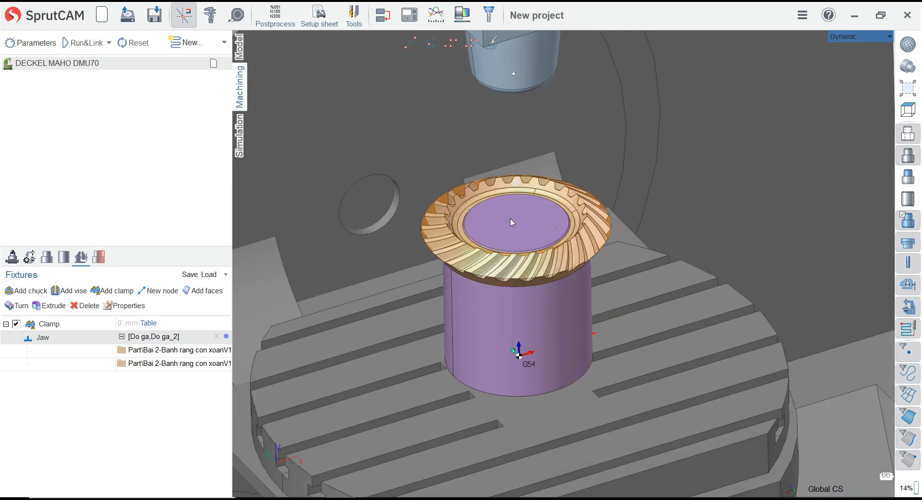
pyautogui.scroll(1, 510, 237)
pyautogui.moveTo(479, 253); pyautogui.dragTo(463, 208, button='middle')
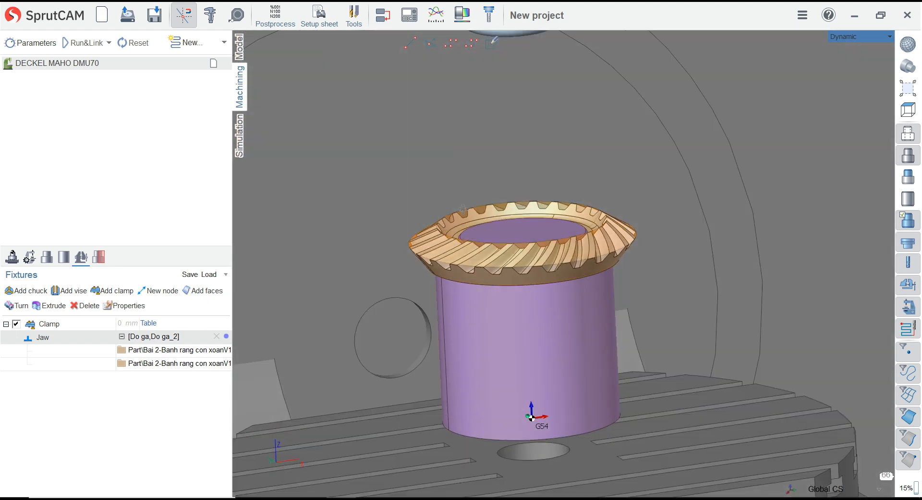
pyautogui.moveTo(386, 173); pyautogui.dragTo(379, 155, button='middle')
pyautogui.scroll(-5, 520, 215)
pyautogui.scroll(2, 520, 214)
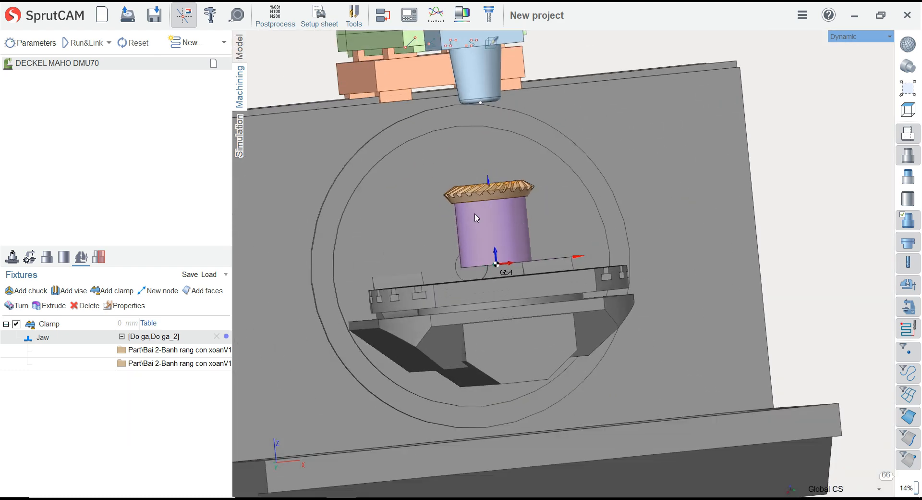
# Try to raise the workpiece setup by 22 along Z, with the machine shown in front view
pyautogui.click(12, 257)
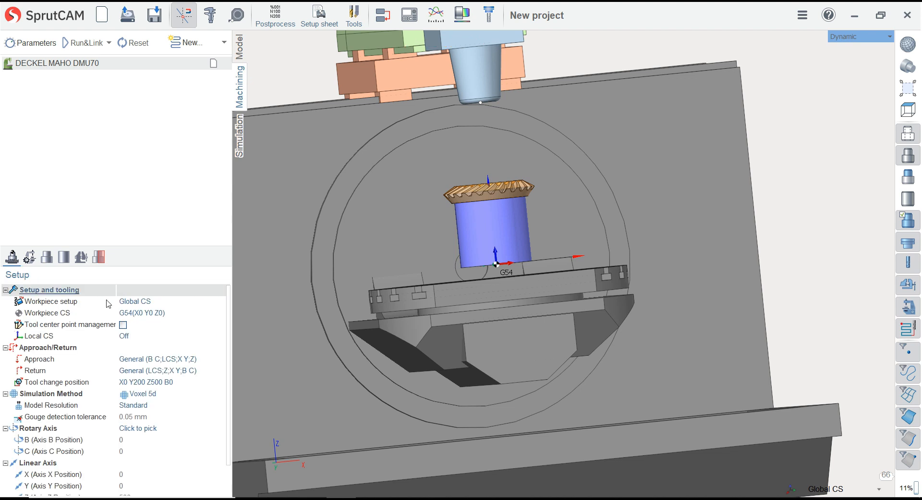
pyautogui.click(200, 299)
pyautogui.click(220, 301)
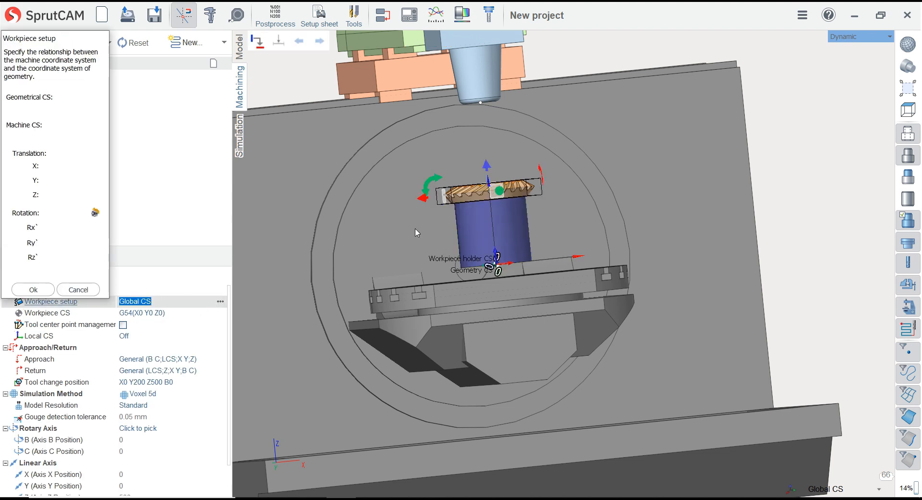
pyautogui.click(908, 110)
pyautogui.click(882, 134)
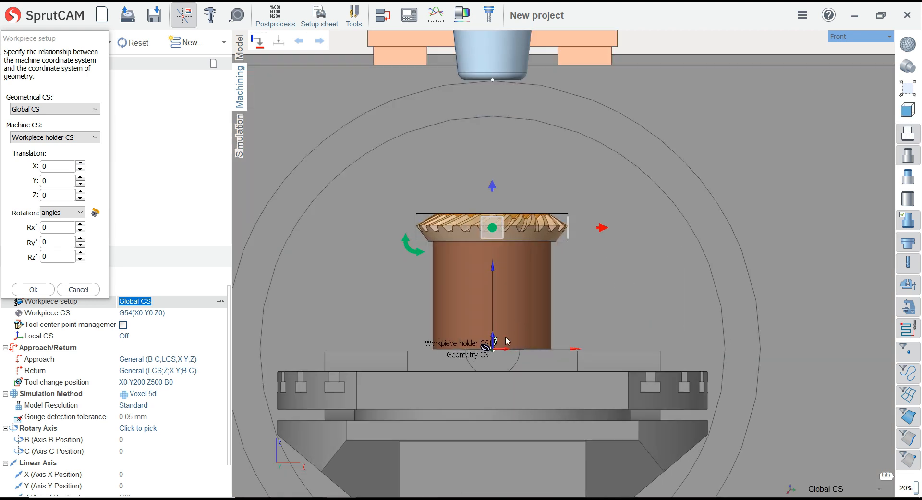
pyautogui.scroll(1, 509, 340)
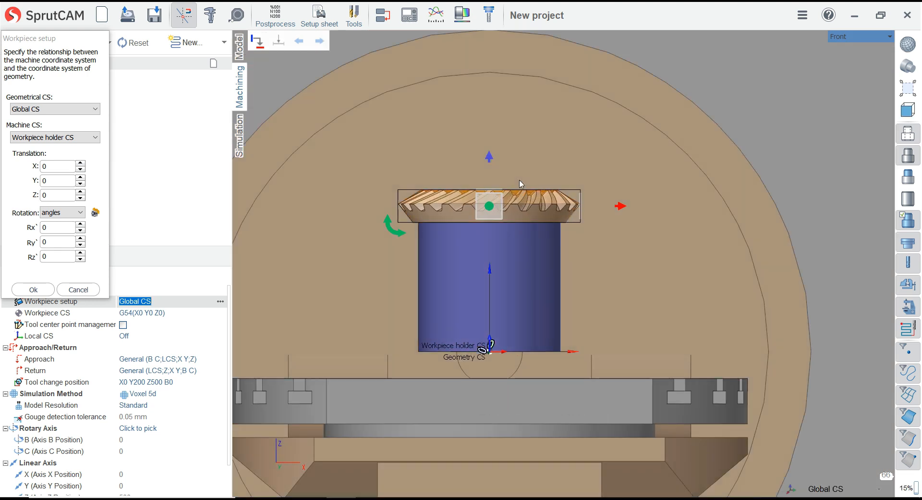
pyautogui.moveTo(494, 181); pyautogui.dragTo(509, 144)
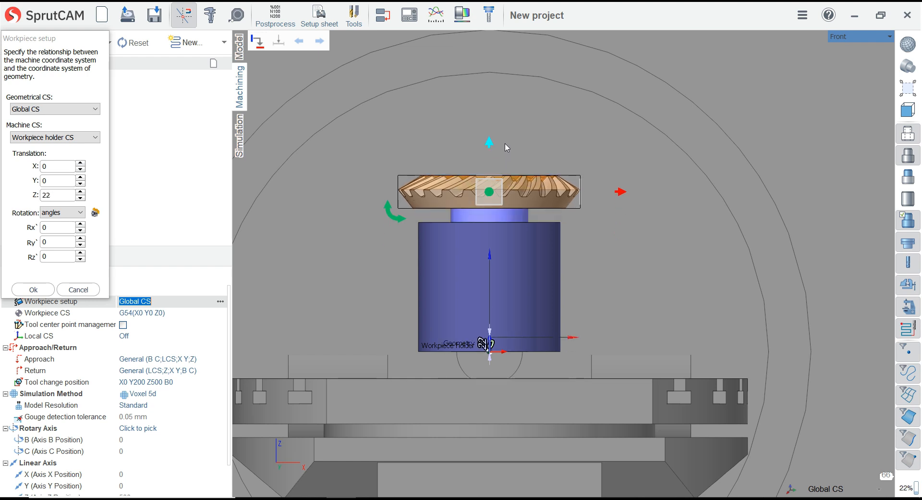
pyautogui.click(75, 290)
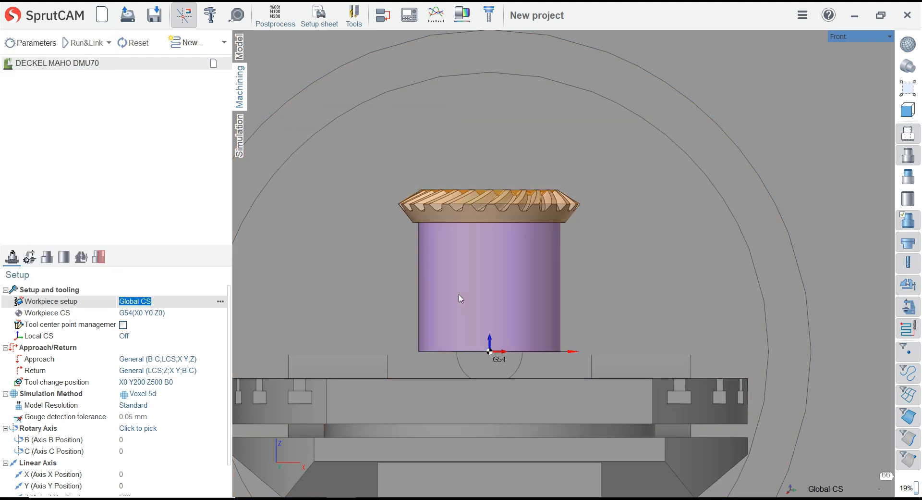
# Move the clamp fixture down along Z by about 42 mm so it rests on the machine table
pyautogui.click(81, 257)
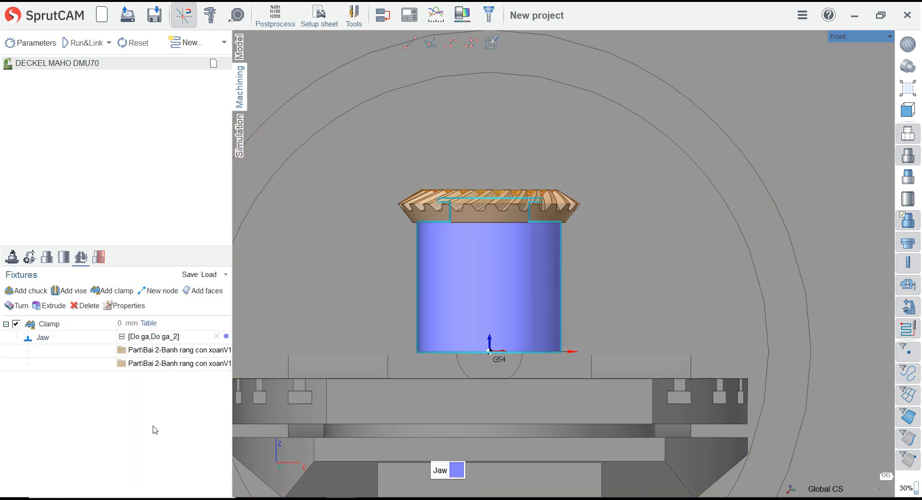
pyautogui.click(488, 283)
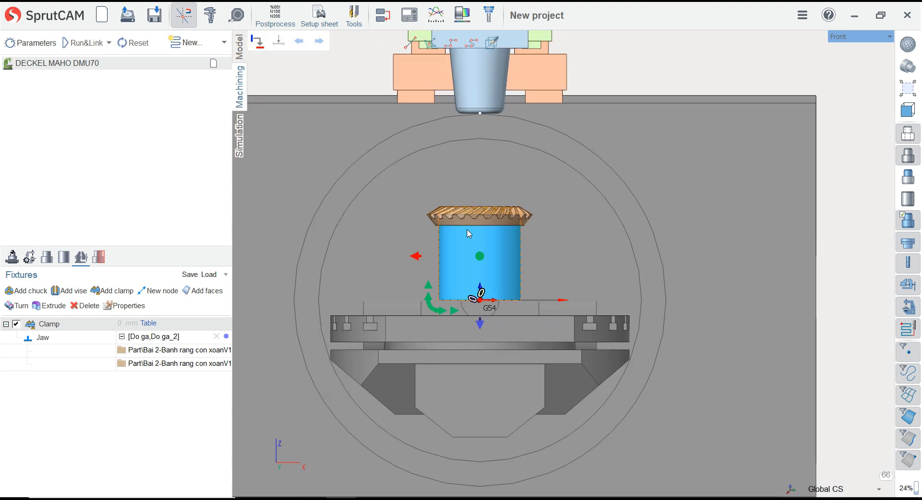
pyautogui.moveTo(487, 369); pyautogui.dragTo(487, 388)
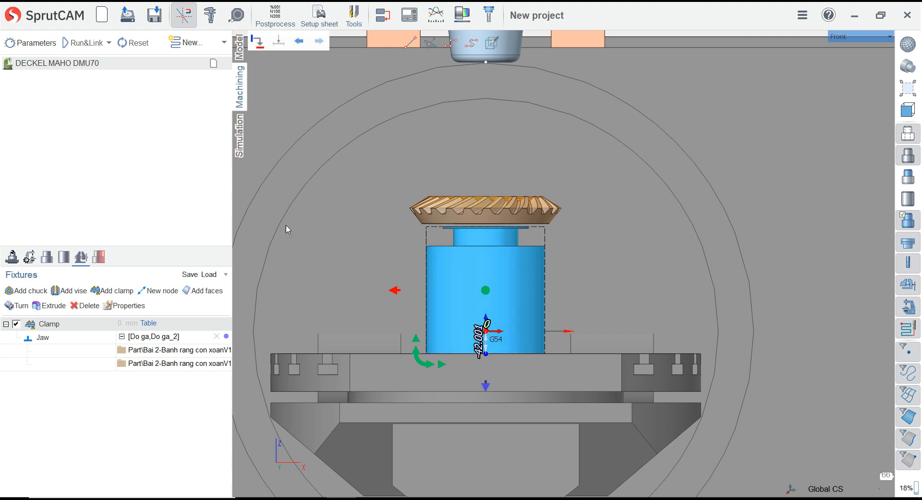
pyautogui.click(47, 257)
# Set the workpiece setup's Z translation to -42 relative to the workpiece holder CS, seating the gear on the lowered fixture
pyautogui.click(12, 258)
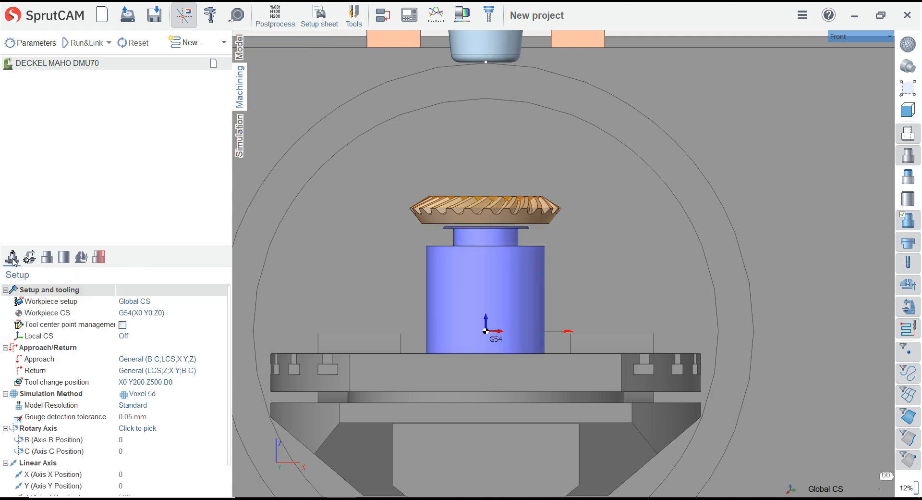
pyautogui.click(211, 303)
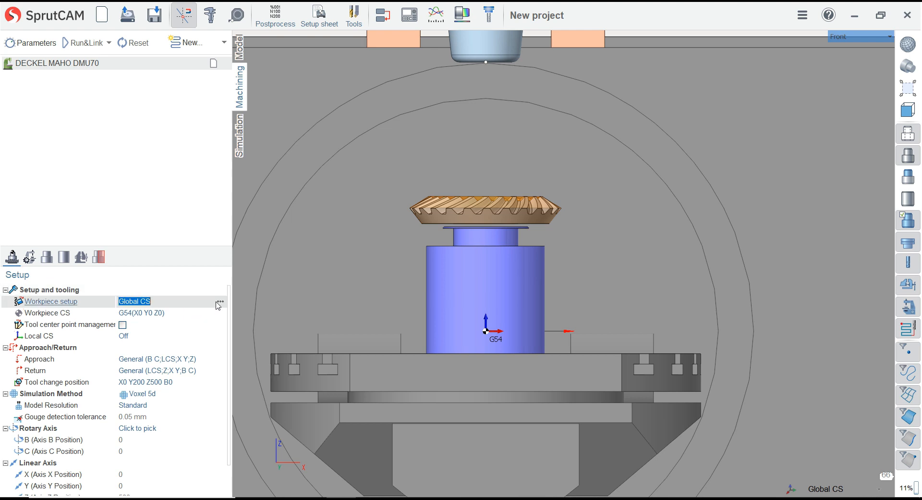
pyautogui.click(221, 301)
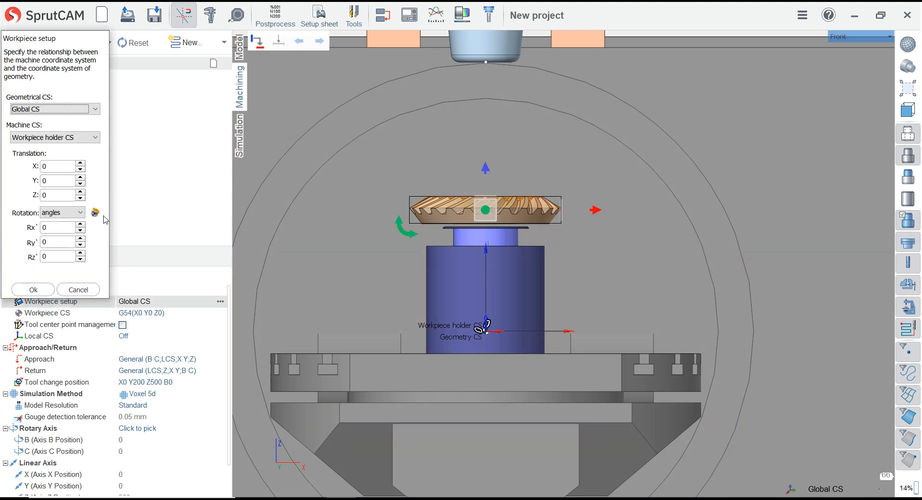
pyautogui.click(63, 196)
pyautogui.press('BackSpace')
pyautogui.write('-42')
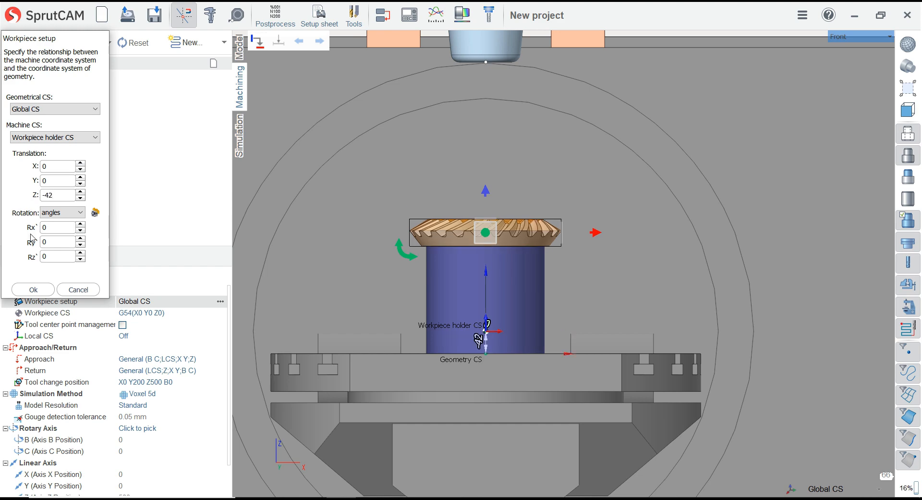
pyautogui.click(33, 289)
pyautogui.scroll(-2, 486, 190)
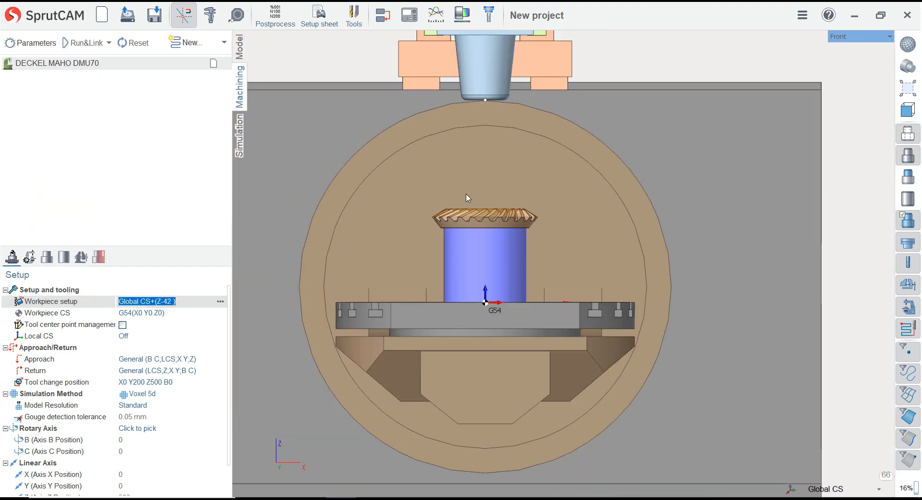
# Inspect from several angles how the gear and its fixture sit on the machine table
pyautogui.moveTo(468, 198); pyautogui.dragTo(538, 260, button='middle')
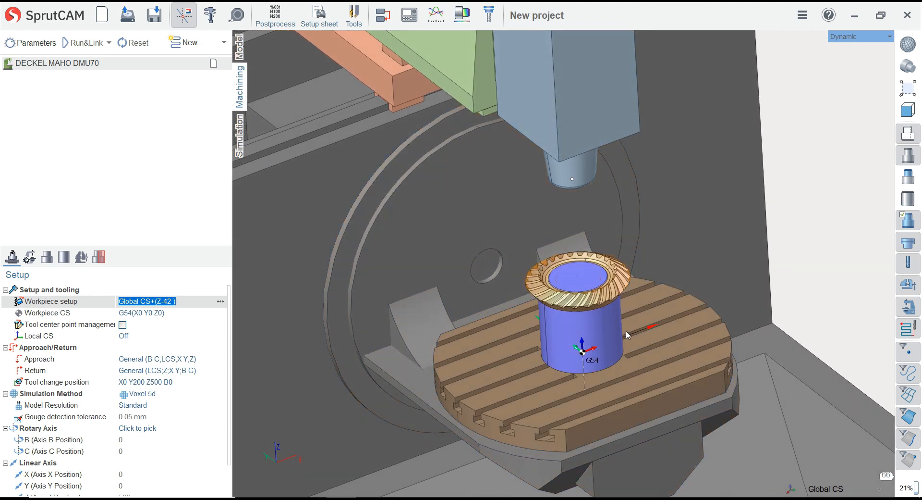
pyautogui.scroll(6, 627, 330)
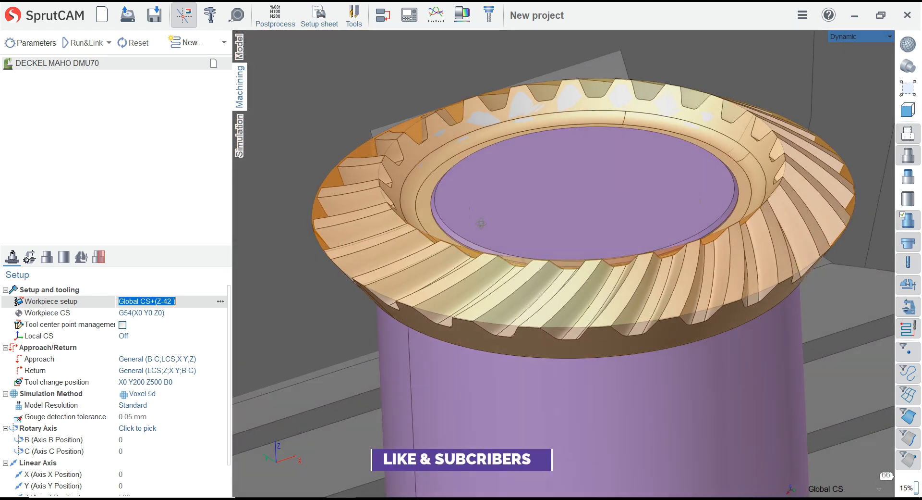
pyautogui.scroll(-5, 482, 238)
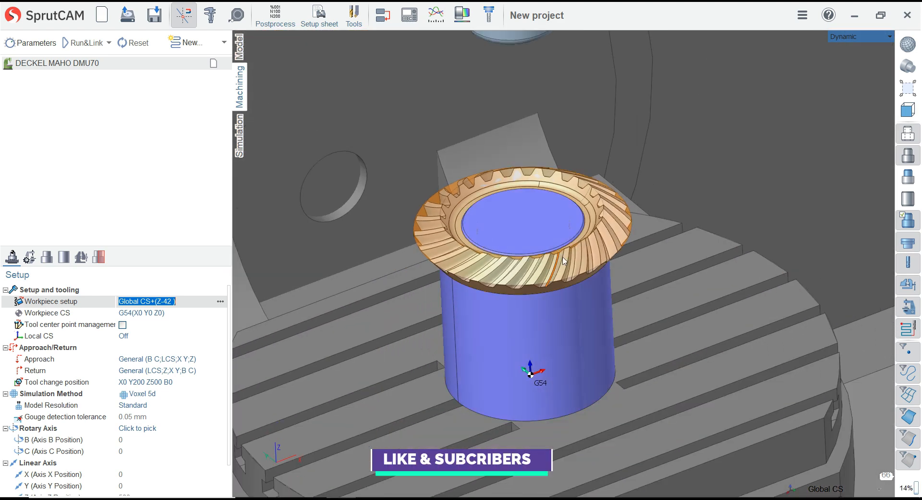
pyautogui.moveTo(565, 261); pyautogui.dragTo(461, 226, button='middle')
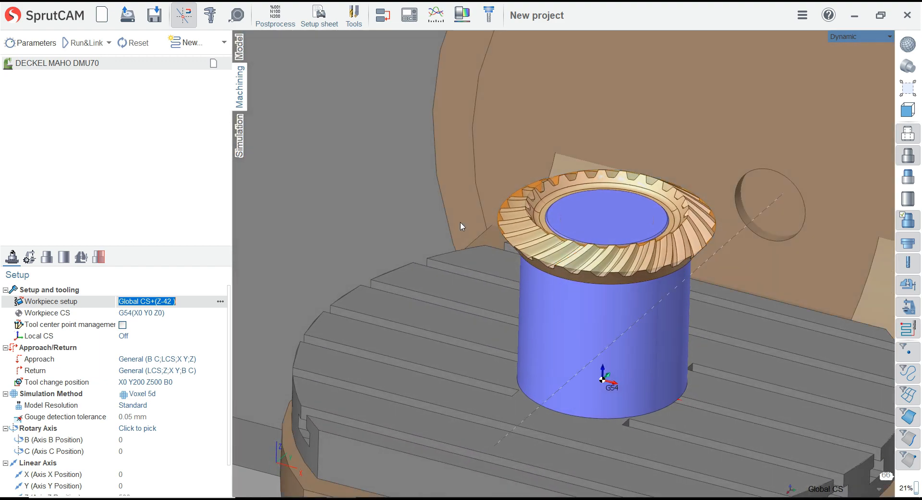
# Examine the pink tooth groove faces on the part model, and compare them with the gear teeth in the machining setup
pyautogui.click(240, 50)
pyautogui.moveTo(348, 188); pyautogui.dragTo(650, 255, button='middle')
pyautogui.scroll(5, 540, 241)
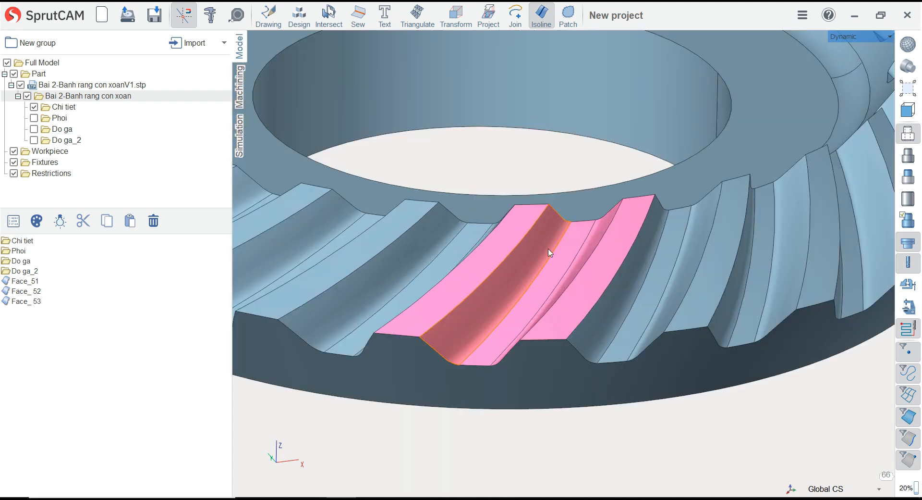
pyautogui.click(559, 262)
pyautogui.click(637, 454)
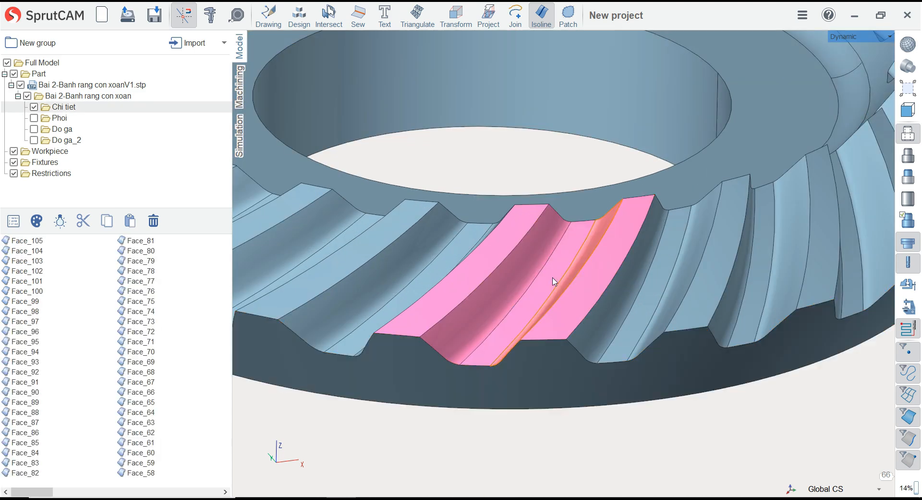
pyautogui.scroll(-4, 551, 279)
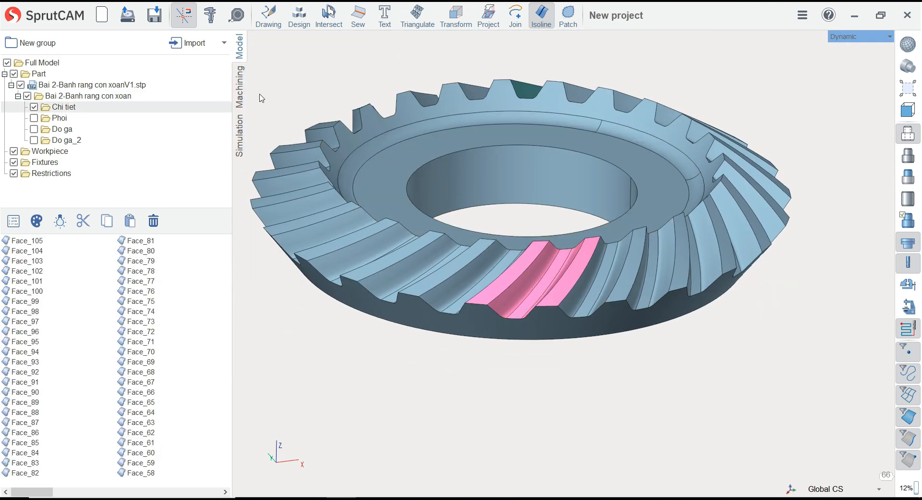
pyautogui.click(241, 91)
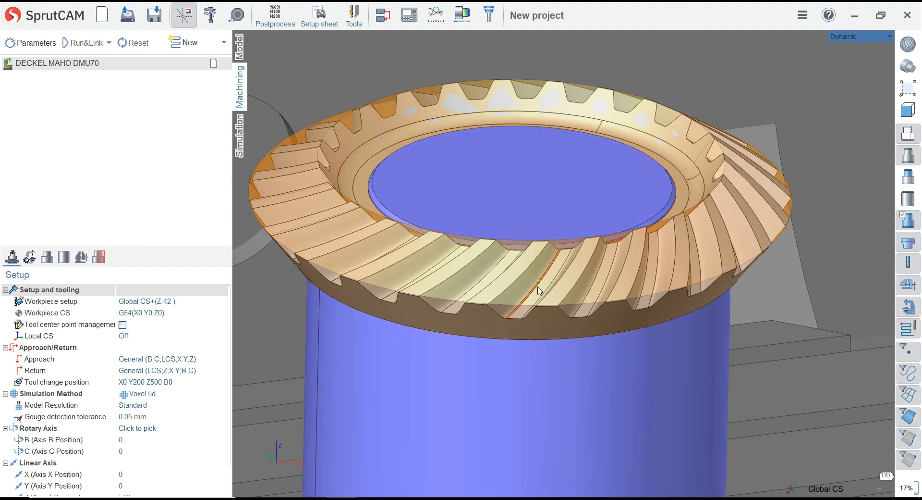
pyautogui.moveTo(539, 291)
pyautogui.mouseDown(button='right')
pyautogui.moveTo(552, 271)
pyautogui.moveTo(555, 294)
pyautogui.mouseUp(button='right')
pyautogui.scroll(5, 484, 314)
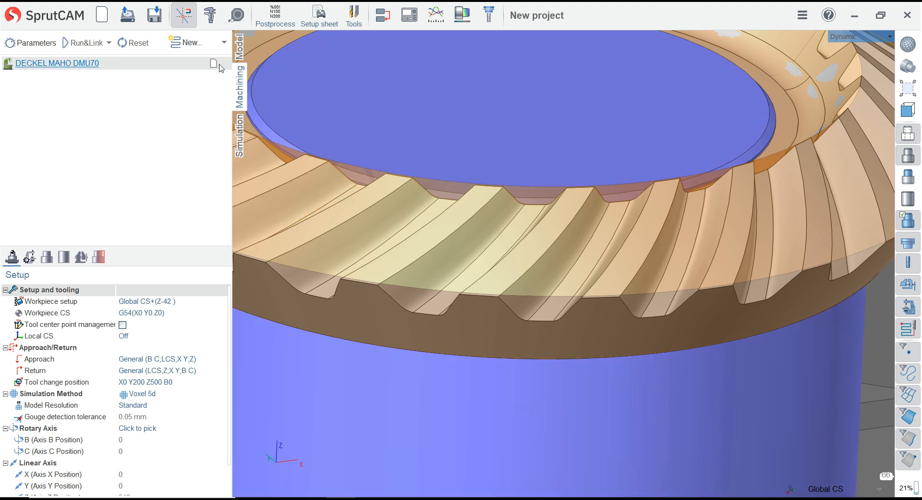
# Create a 5 axis multi surface operation from the 5D MW group
pyautogui.click(202, 45)
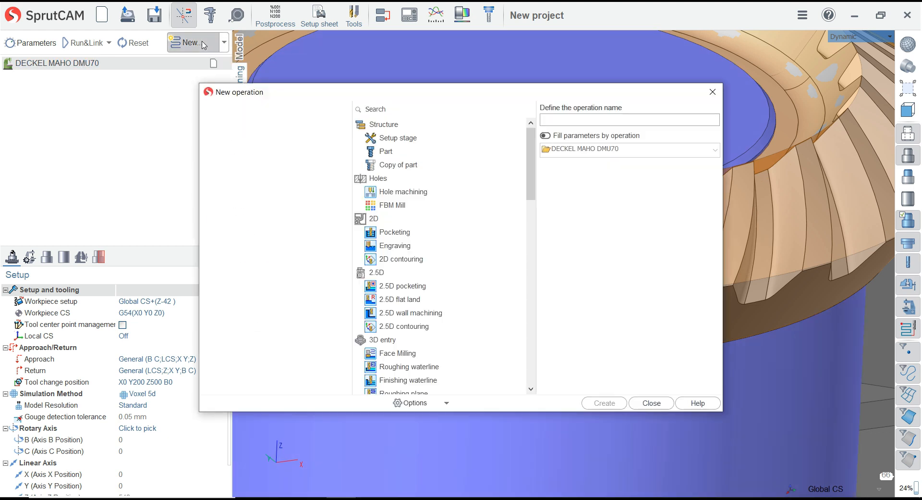
pyautogui.moveTo(373, 96); pyautogui.dragTo(218, 69)
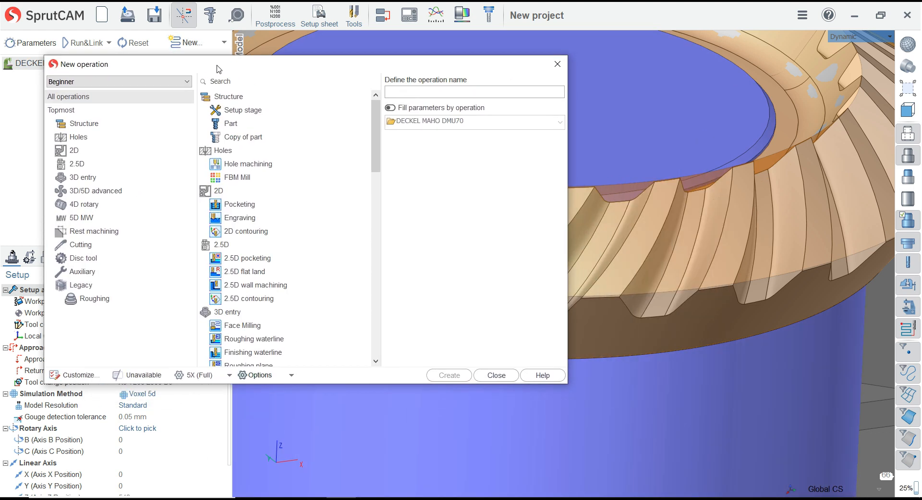
pyautogui.click(90, 218)
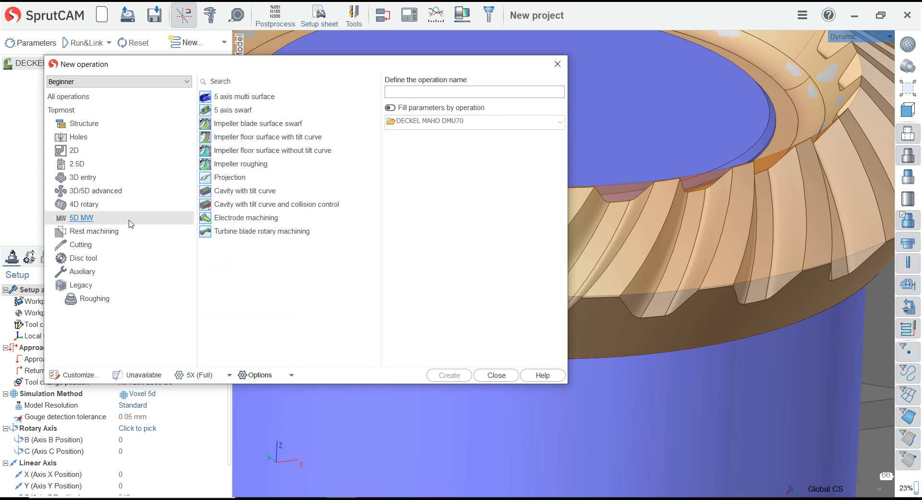
pyautogui.click(250, 99)
pyautogui.click(454, 374)
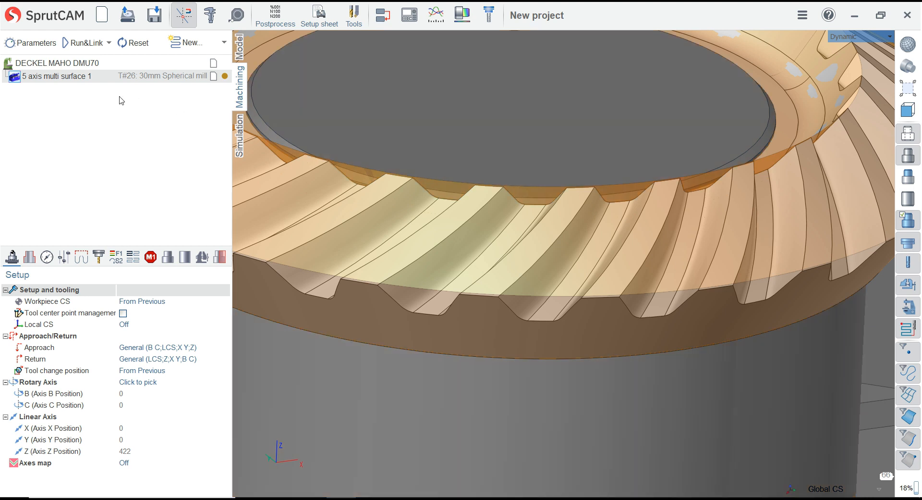
# Set the operation's spherical mill to a diameter of 5 mm and a length of 40 mm
pyautogui.click(99, 256)
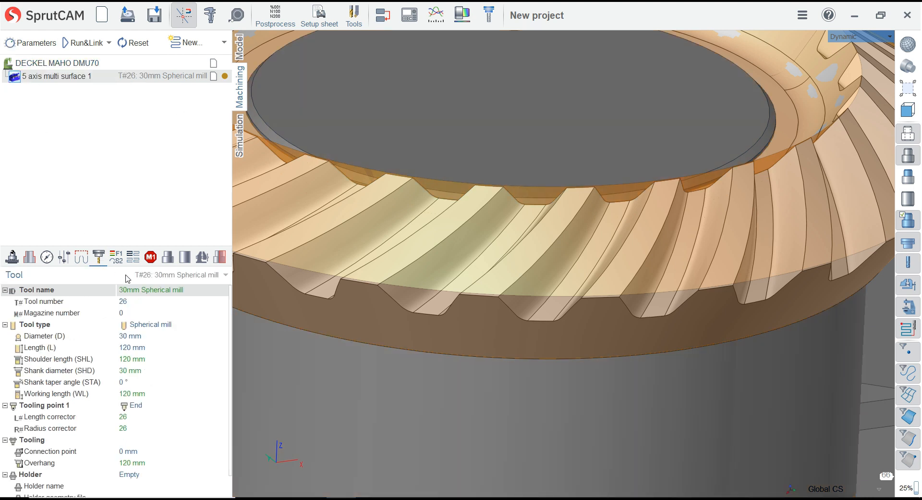
pyautogui.click(163, 275)
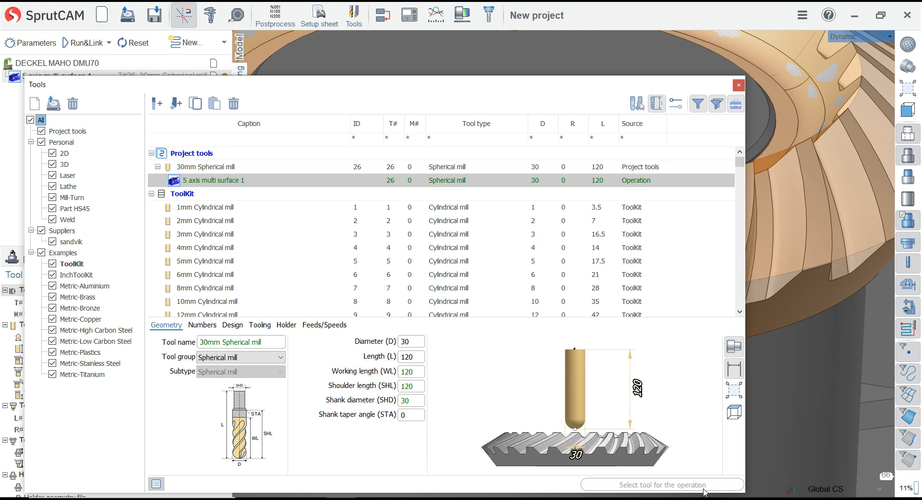
pyautogui.click(739, 86)
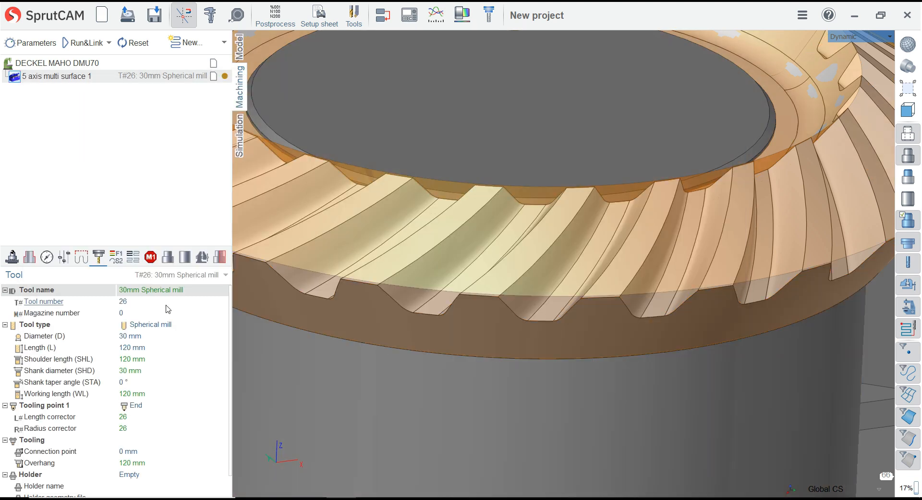
pyautogui.click(154, 327)
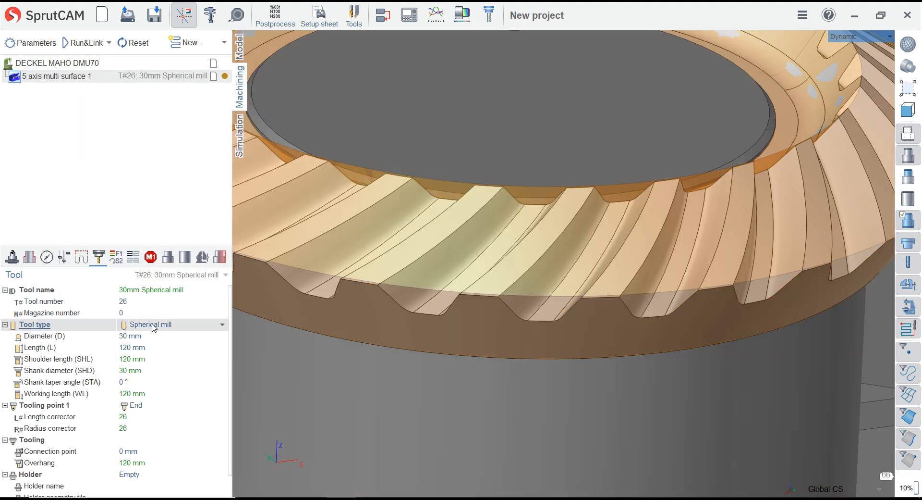
pyautogui.click(155, 336)
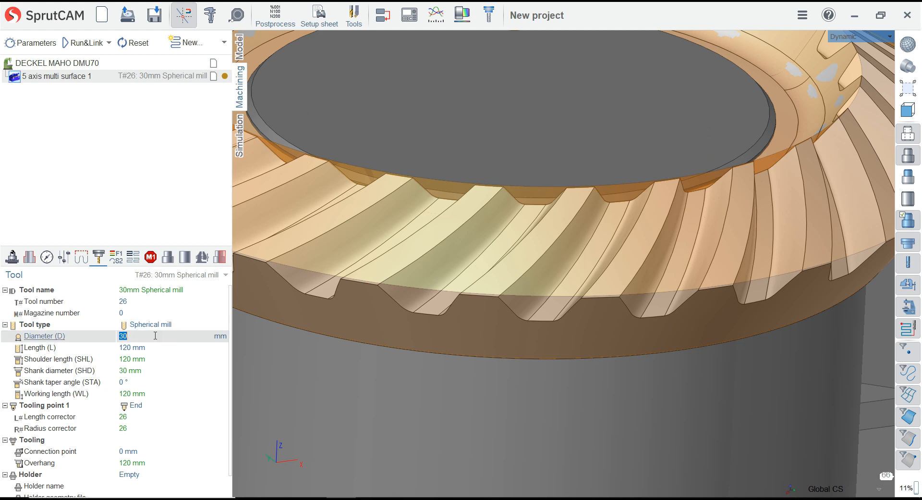
pyautogui.press('Return')
pyautogui.click(160, 347)
pyautogui.write('40')
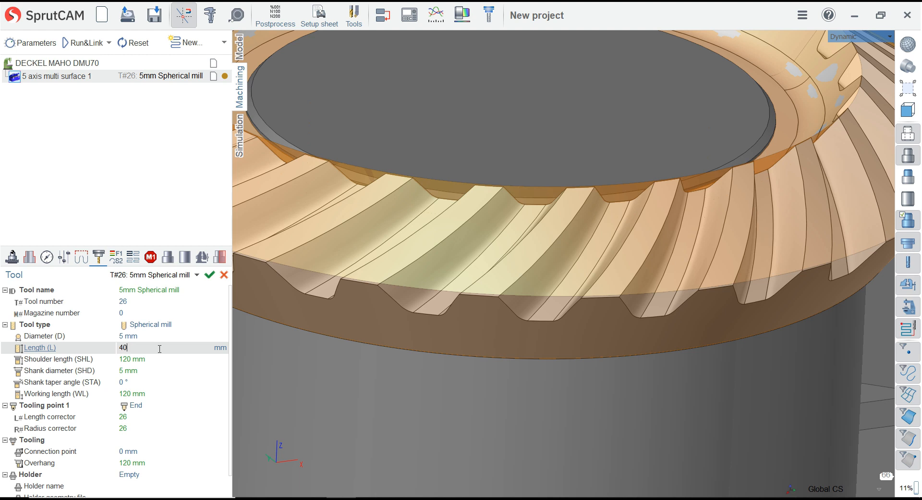
# Give the mill a working length of 15 mm, a shank taper angle of 45° and a shank diameter of 8 mm, and apply the changes
pyautogui.click(160, 359)
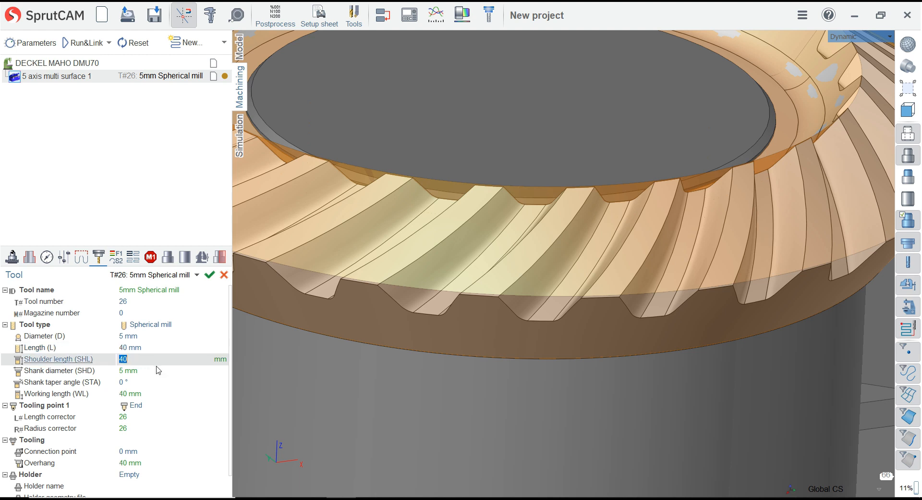
pyautogui.click(156, 396)
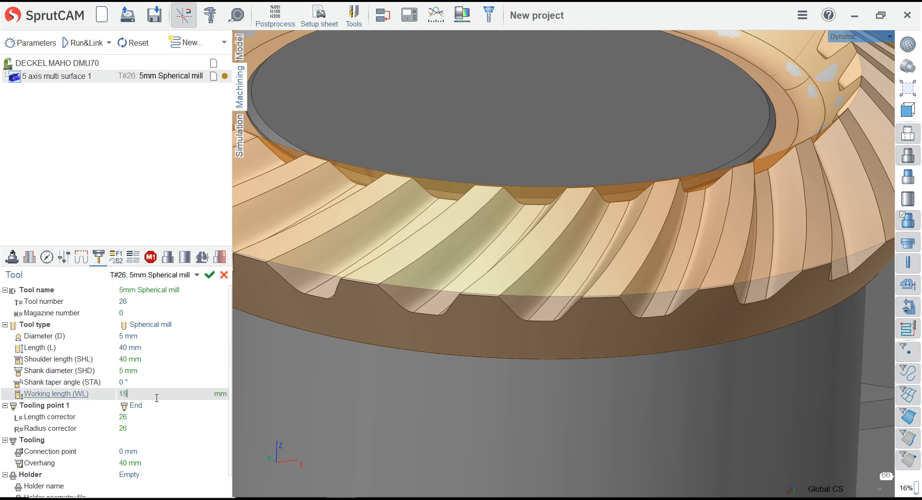
pyautogui.click(157, 385)
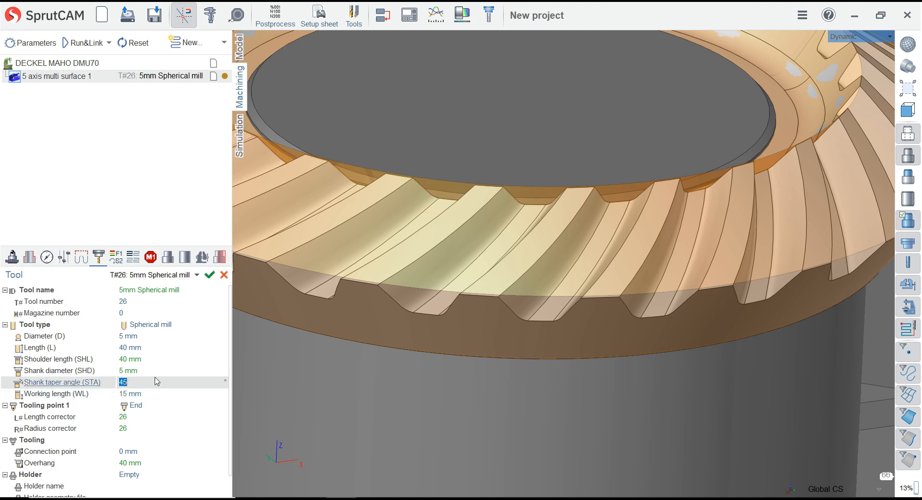
pyautogui.click(155, 370)
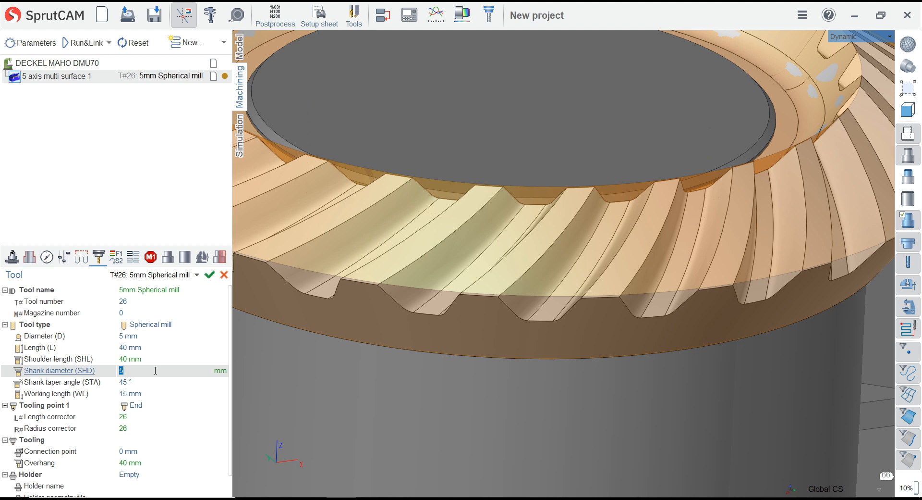
pyautogui.click(209, 274)
# Change the spherical mill's tool number to 1 and apply it
pyautogui.click(163, 300)
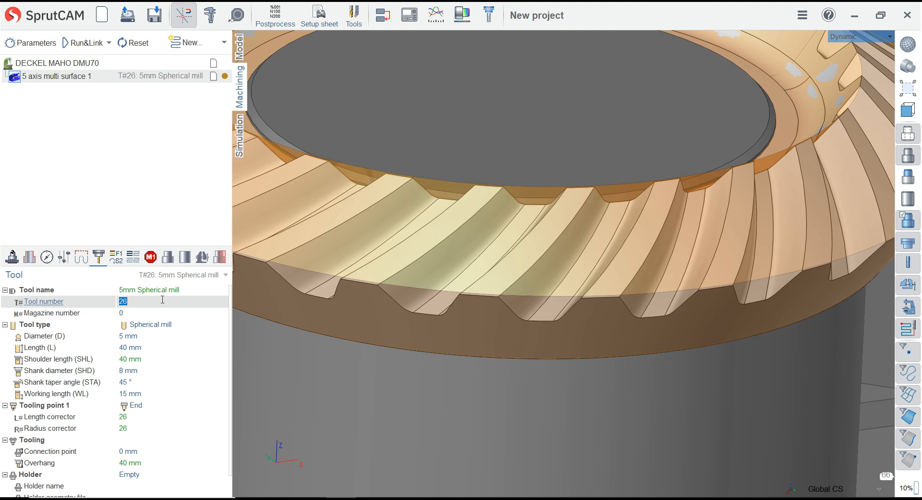
pyautogui.write('1')
pyautogui.press('Return')
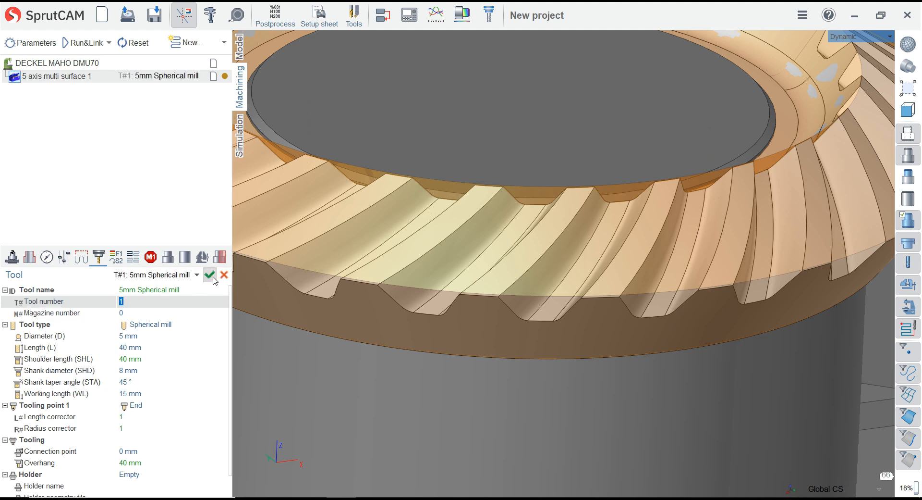
pyautogui.click(211, 277)
# Assign the holder 392.272HMD-40 12 052 to the spherical mill and apply it
pyautogui.click(198, 475)
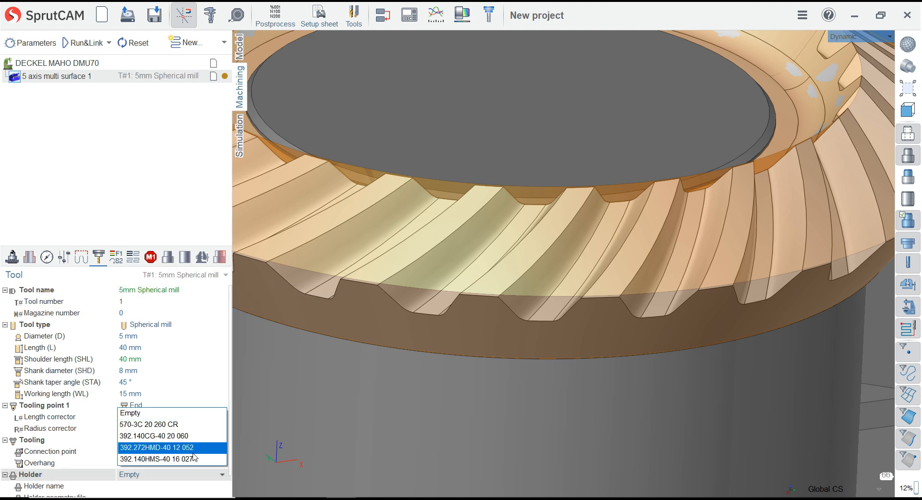
pyautogui.click(194, 453)
pyautogui.click(211, 276)
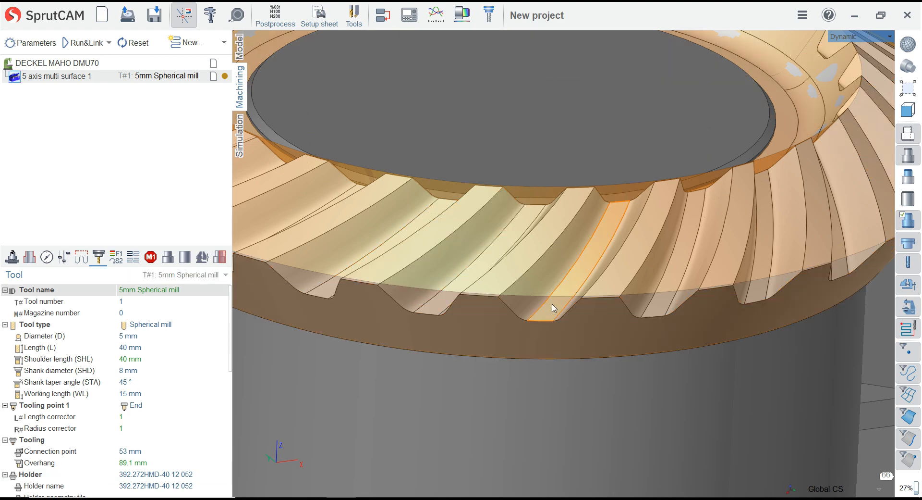
# Set the mill's shoulder length to 25 mm after trying 30 mm, so the wider shank shows below the holder
pyautogui.scroll(-5, 554, 308)
pyautogui.scroll(3, 540, 224)
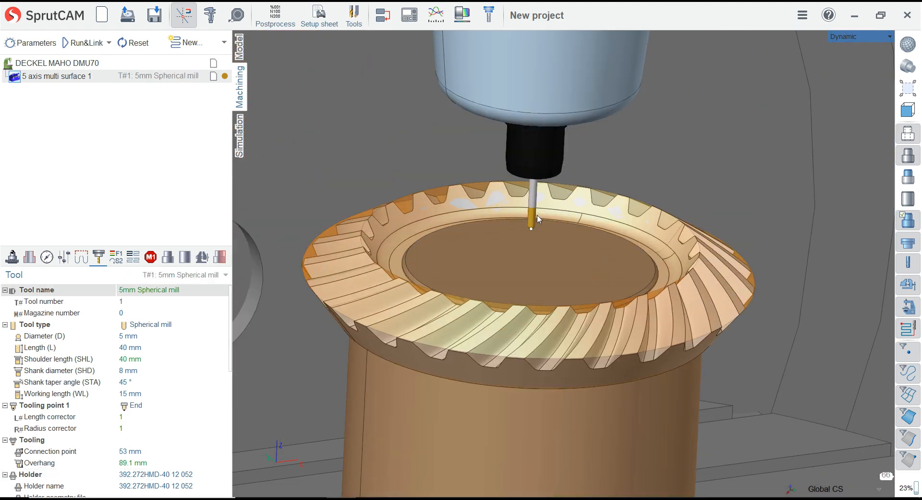
pyautogui.scroll(3, 538, 219)
pyautogui.scroll(-2, 538, 219)
pyautogui.scroll(4, 537, 211)
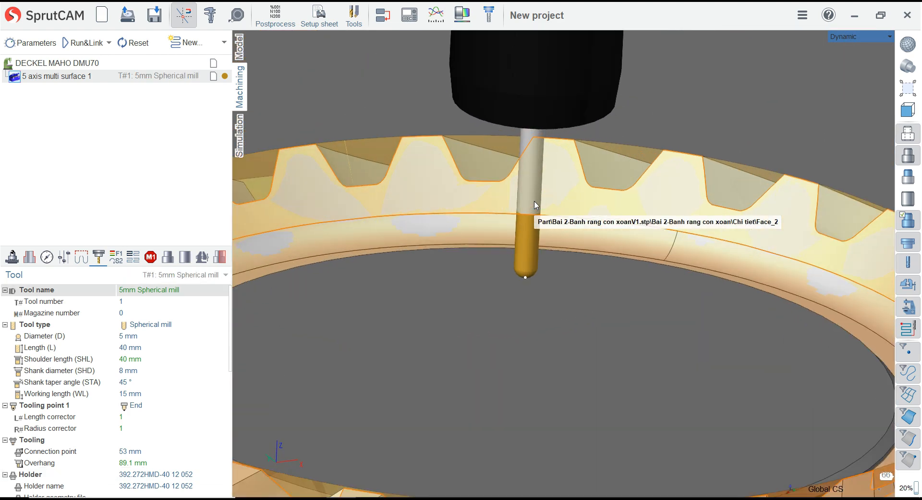
pyautogui.click(156, 383)
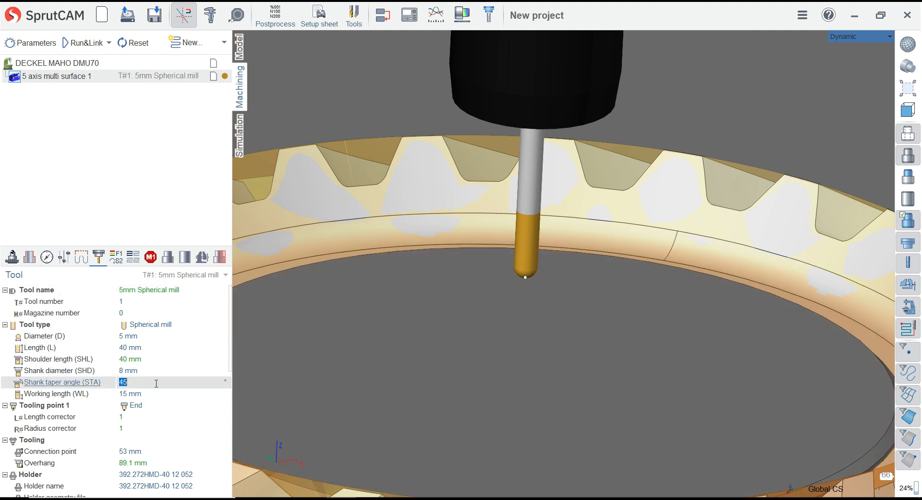
pyautogui.click(159, 358)
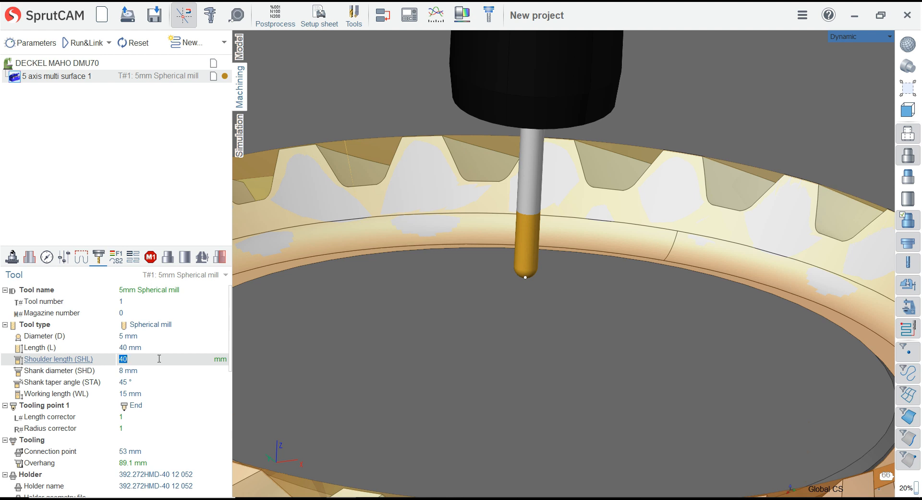
pyautogui.write('30')
pyautogui.press('Return')
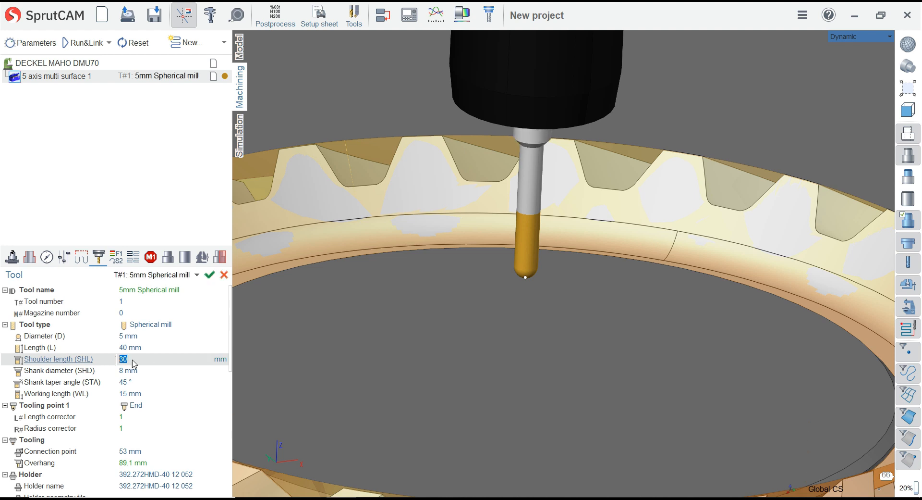
pyautogui.press('Return')
# Examine the stepped mill, its holder and the spindle above the gear from several angles
pyautogui.scroll(-3, 527, 283)
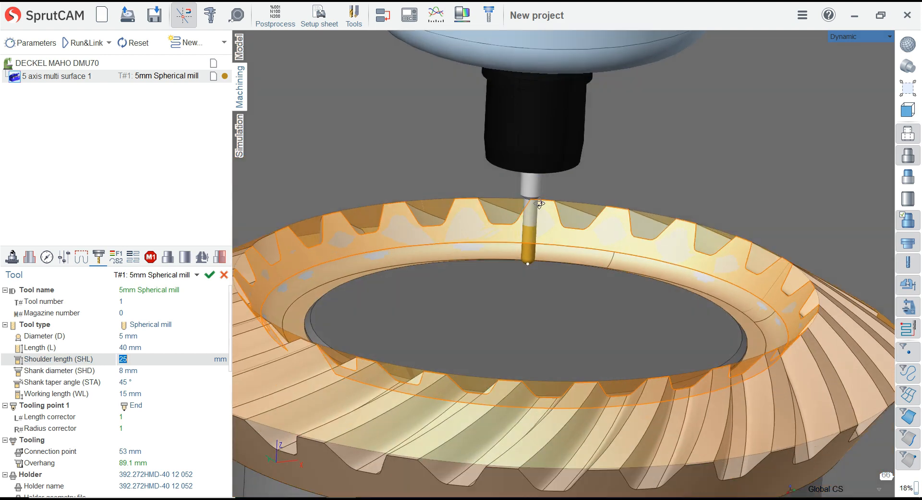
pyautogui.moveTo(532, 269); pyautogui.dragTo(539, 207, button='middle')
pyautogui.scroll(-4, 537, 278)
pyautogui.scroll(5, 529, 265)
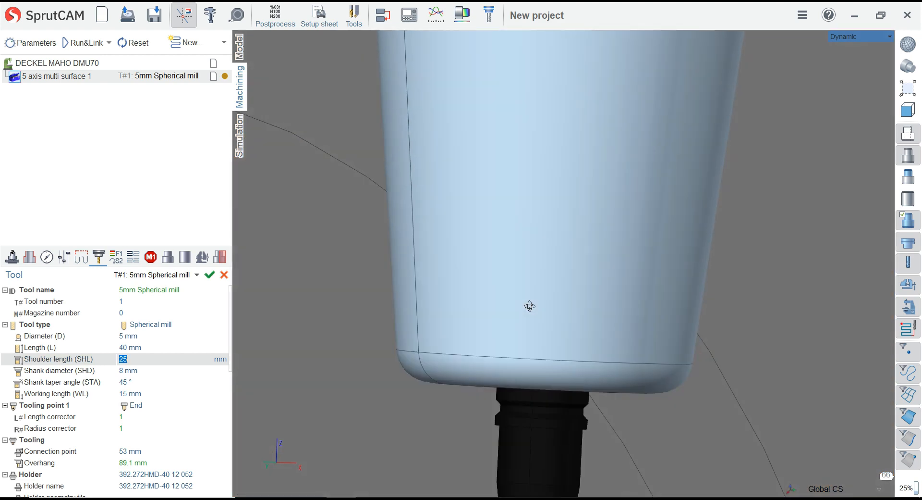
pyautogui.scroll(-4, 528, 288)
pyautogui.scroll(2, 524, 279)
pyautogui.scroll(3, 526, 307)
pyautogui.moveTo(526, 310); pyautogui.dragTo(521, 364, button='middle')
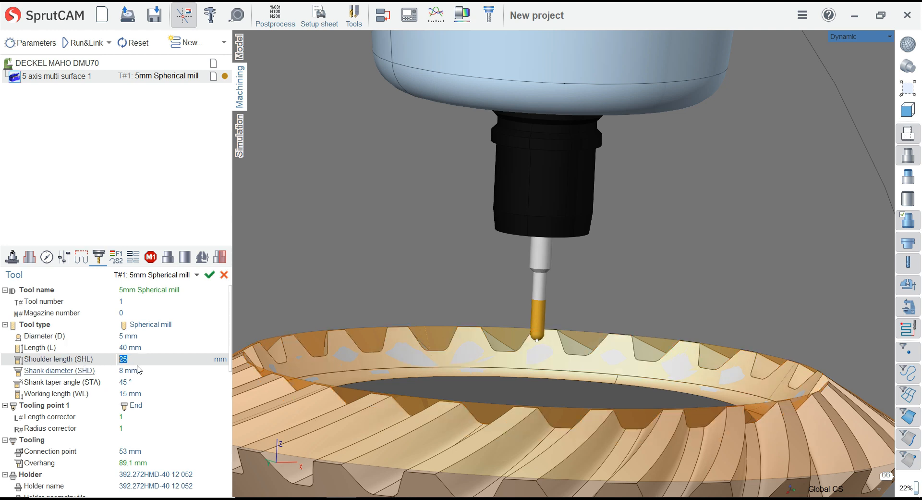
# Set the spherical mill's shoulder length to 20 mm, apply it and check the stepped shank above the gear
pyautogui.press('Return')
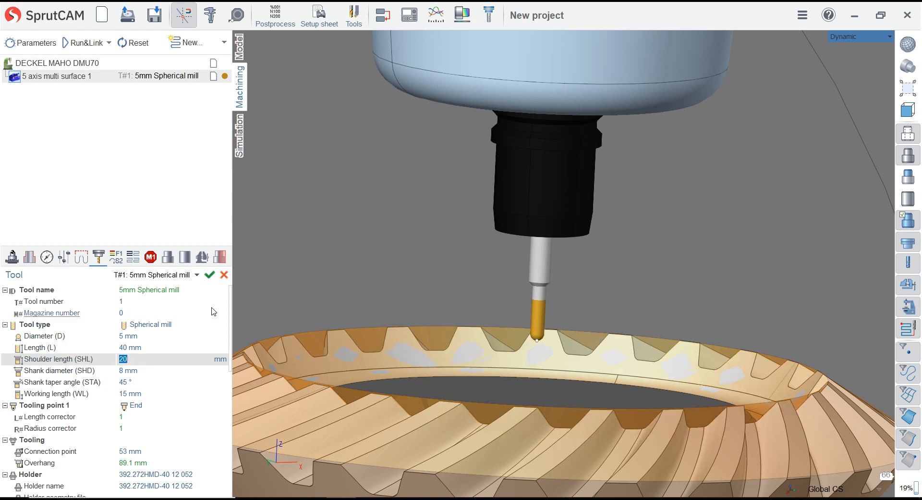
pyautogui.click(210, 275)
pyautogui.scroll(-3, 549, 247)
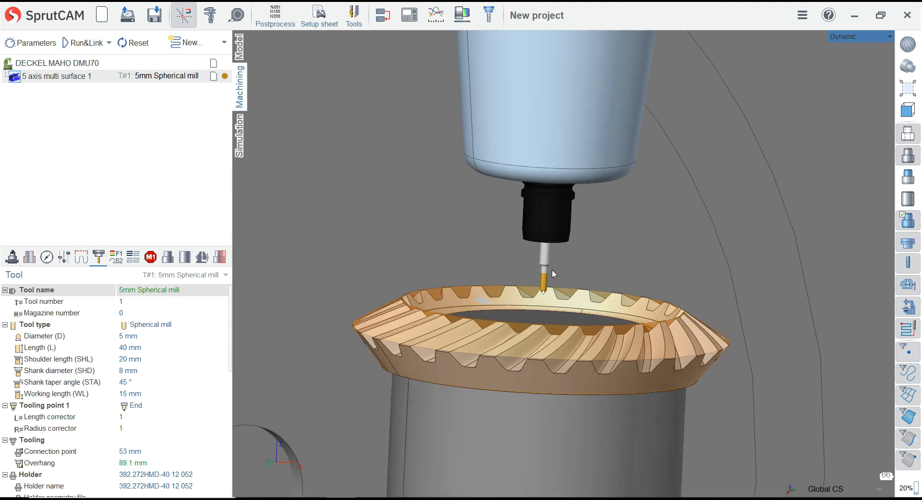
pyautogui.moveTo(552, 269); pyautogui.dragTo(540, 250, button='middle')
pyautogui.scroll(2, 525, 177)
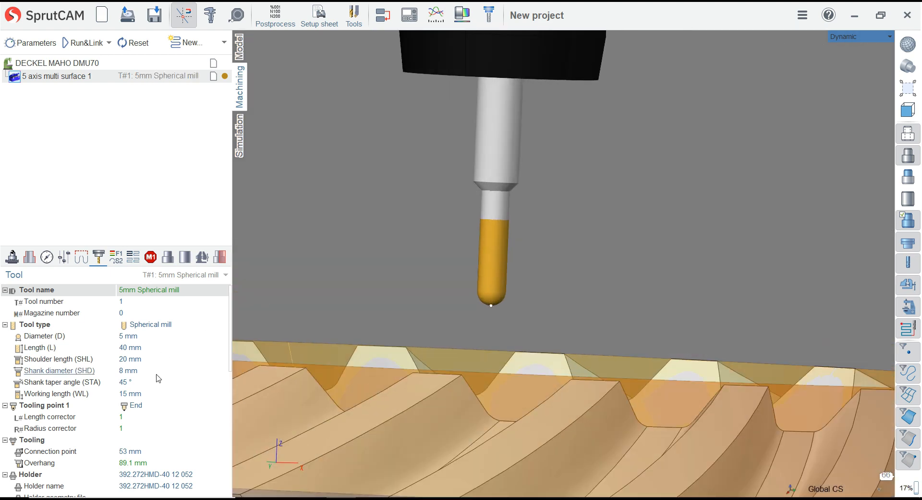
# Set the mill's shank taper angle to 75° after trying 30°, and apply the tool changes
pyautogui.click(155, 383)
pyautogui.write('30')
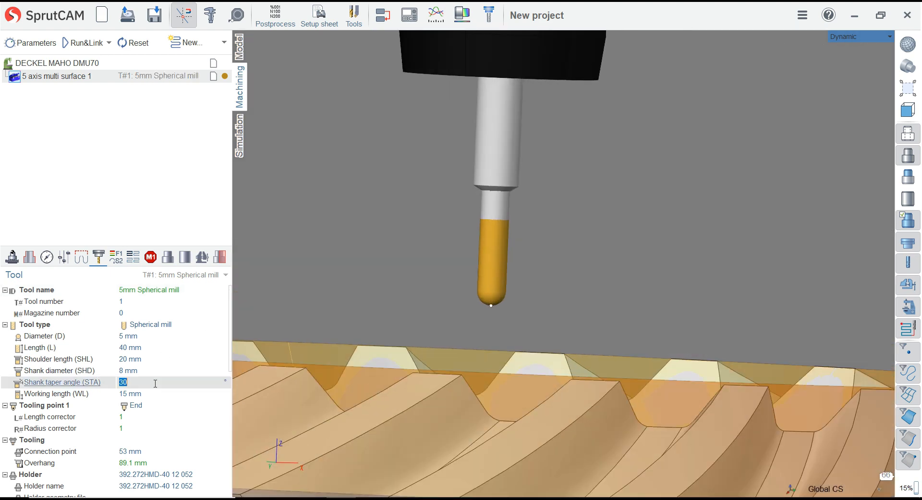
pyautogui.press('Return')
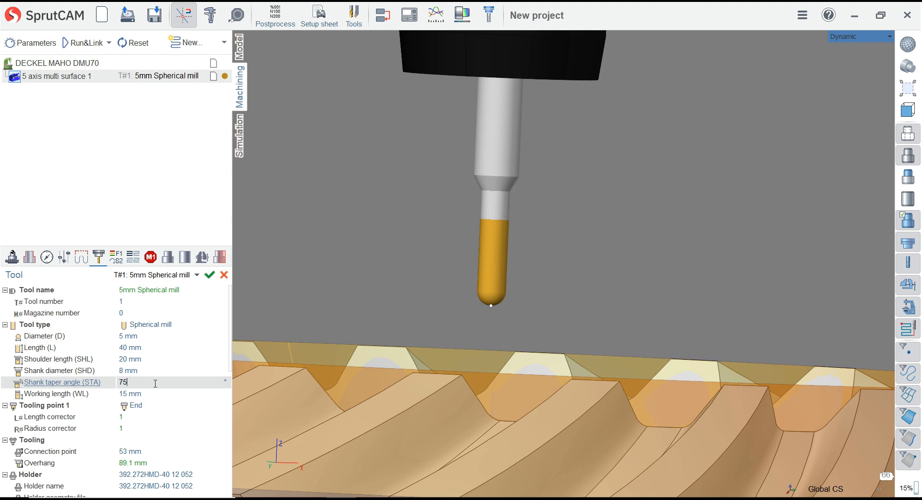
pyautogui.press('Return')
pyautogui.scroll(-3, 509, 277)
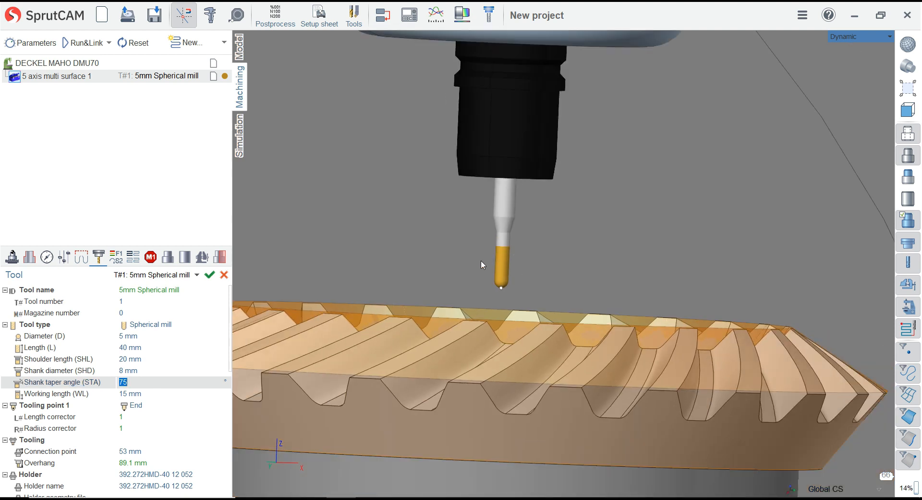
pyautogui.scroll(-4, 483, 264)
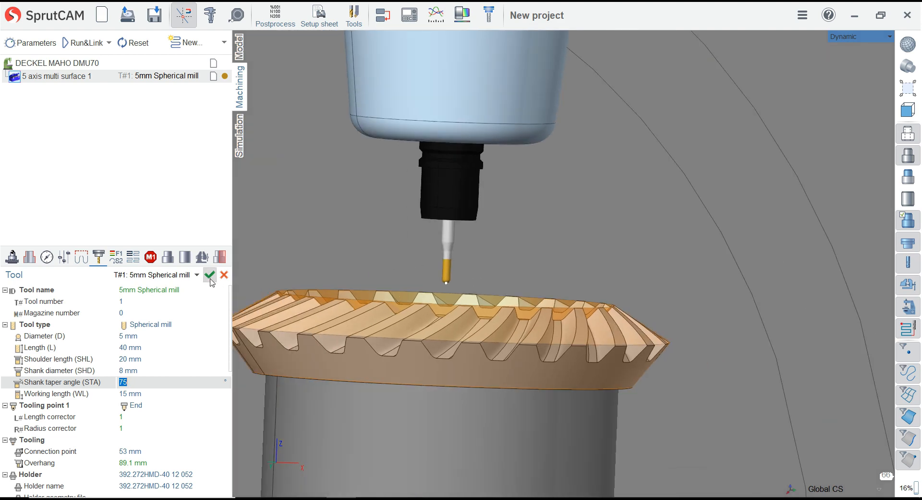
pyautogui.click(210, 278)
# Turn off the display of the translucent orange stock covering the bevel gear
pyautogui.scroll(-4, 532, 220)
pyautogui.moveTo(459, 261); pyautogui.dragTo(510, 297, button='middle')
pyautogui.scroll(7, 423, 389)
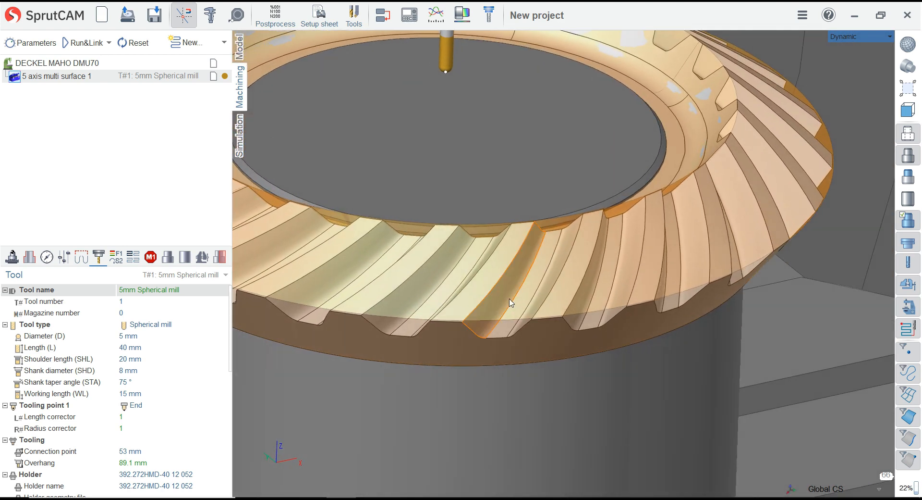
pyautogui.click(912, 222)
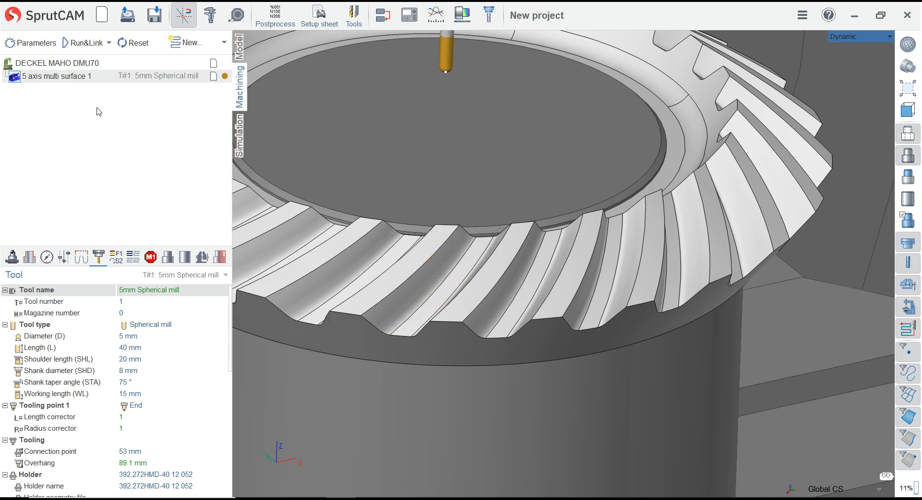
# Calculate the 5 axis multi surface operation's feeds and speeds with a spindle speed of 5000 rev/min and a table feed of 750 mm/min
pyautogui.click(31, 43)
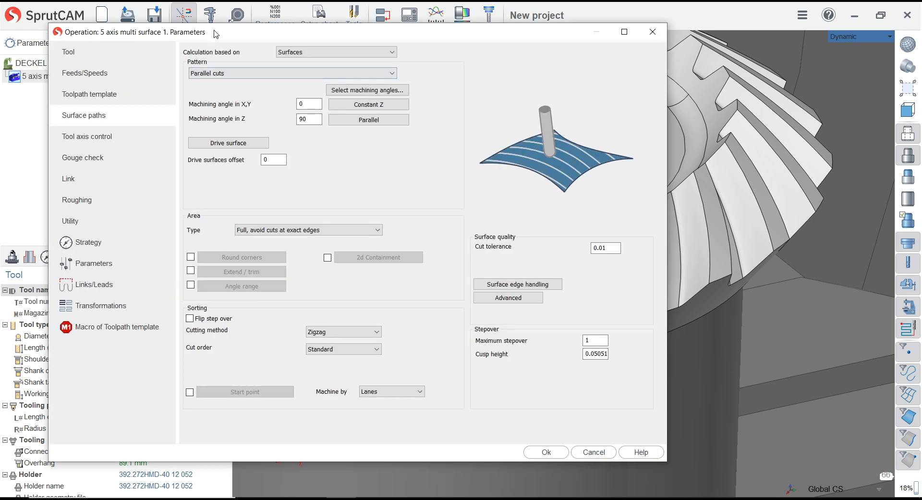
pyautogui.moveTo(214, 31); pyautogui.dragTo(194, 29)
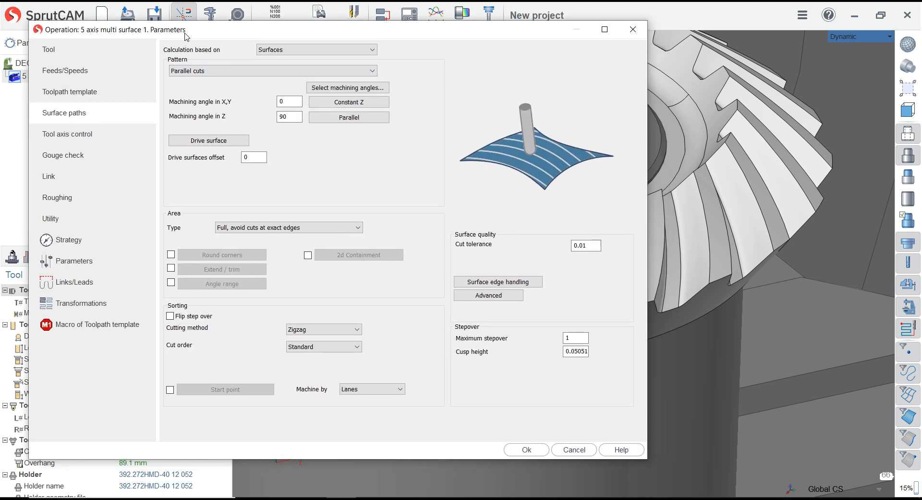
pyautogui.click(53, 53)
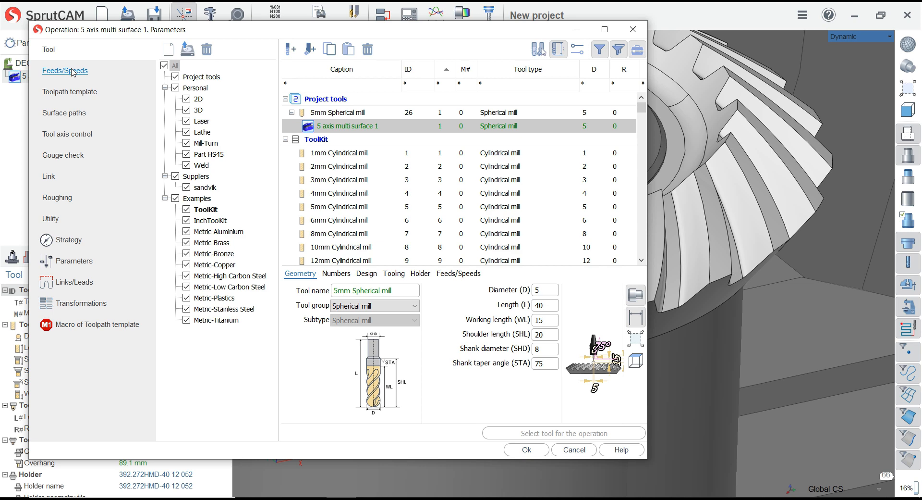
pyautogui.click(73, 72)
pyautogui.click(364, 52)
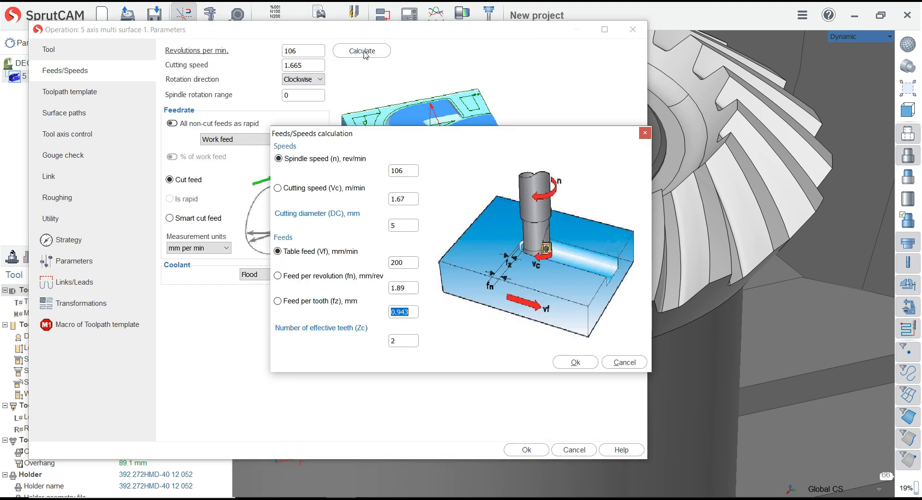
pyautogui.moveTo(384, 134); pyautogui.dragTo(224, 133)
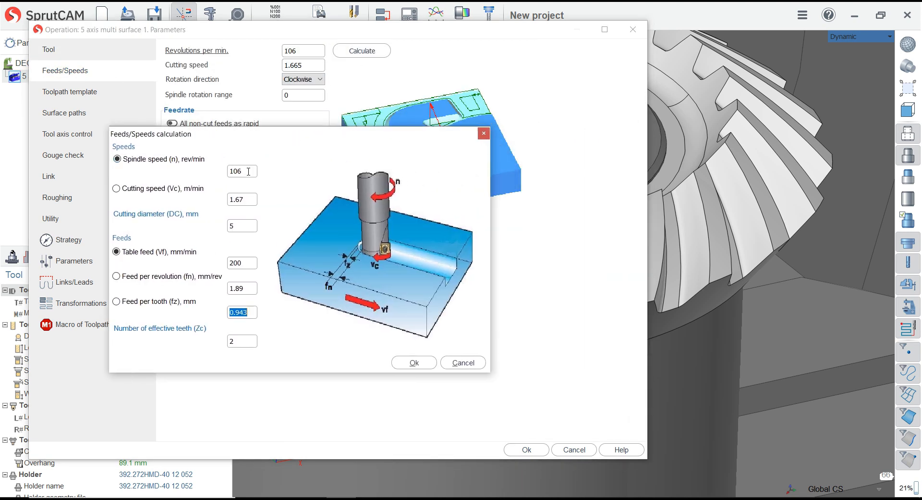
pyautogui.doubleClick(248, 171)
pyautogui.write('5000')
pyautogui.doubleClick(240, 263)
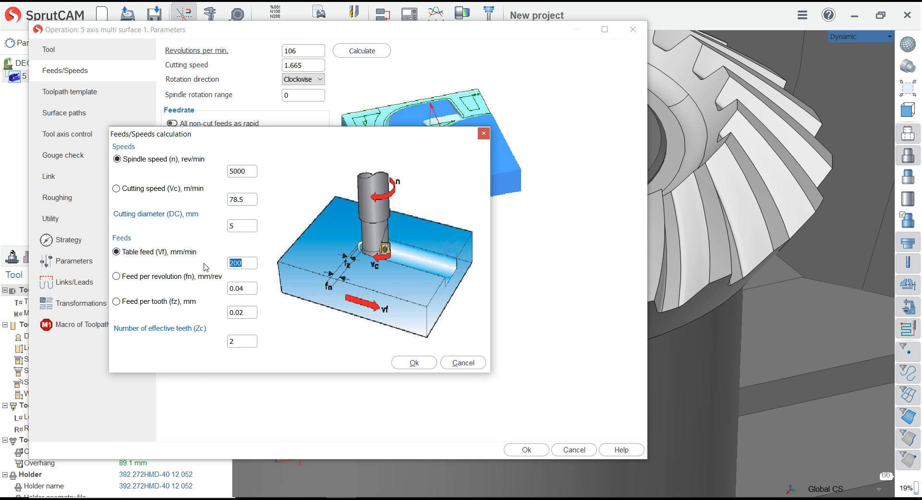
pyautogui.write('750')
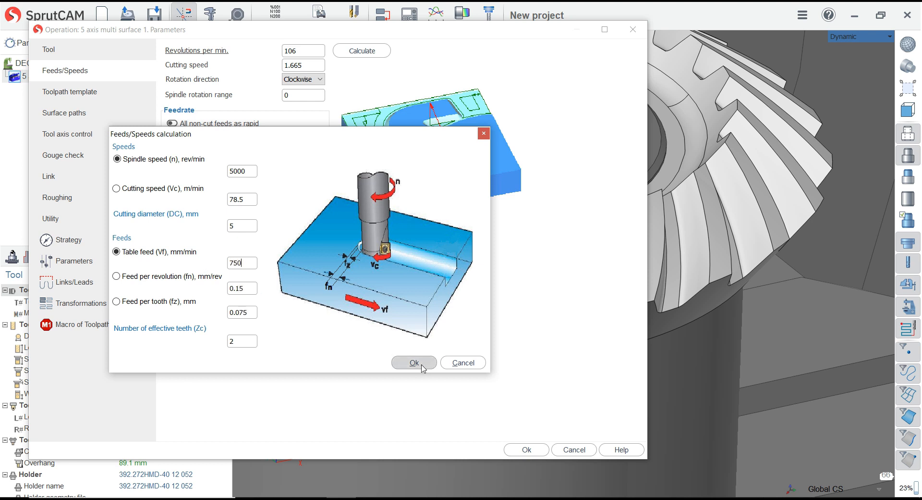
pyautogui.click(414, 362)
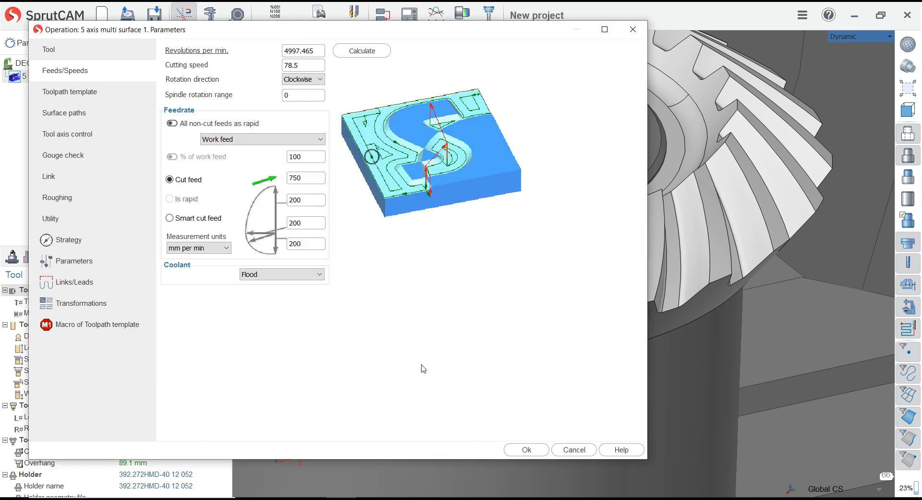
# Base the surface paths on Multi blade machining, with Roughing as machining and Morph between shroud and hub as strategy
pyautogui.click(69, 114)
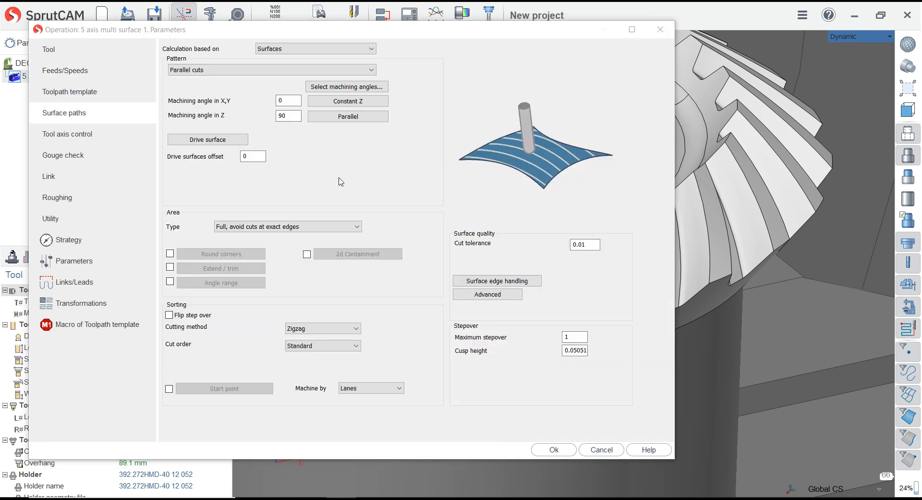
pyautogui.click(317, 50)
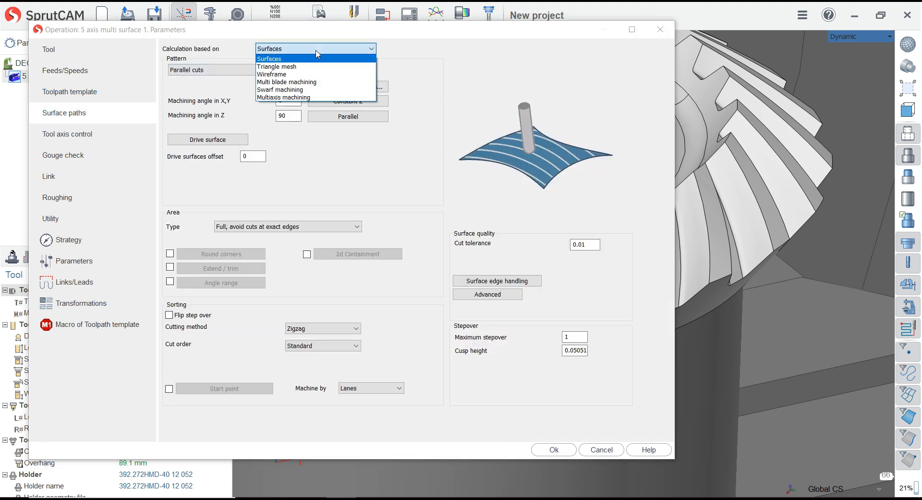
pyautogui.click(317, 83)
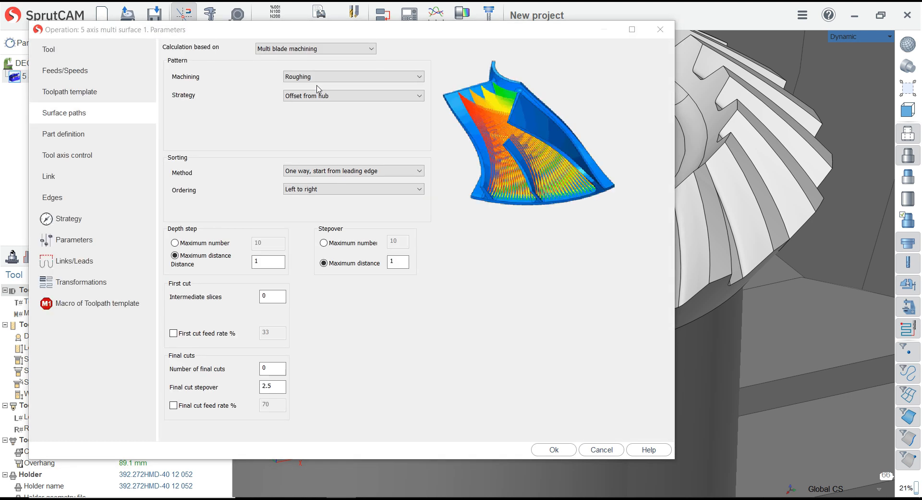
pyautogui.click(318, 78)
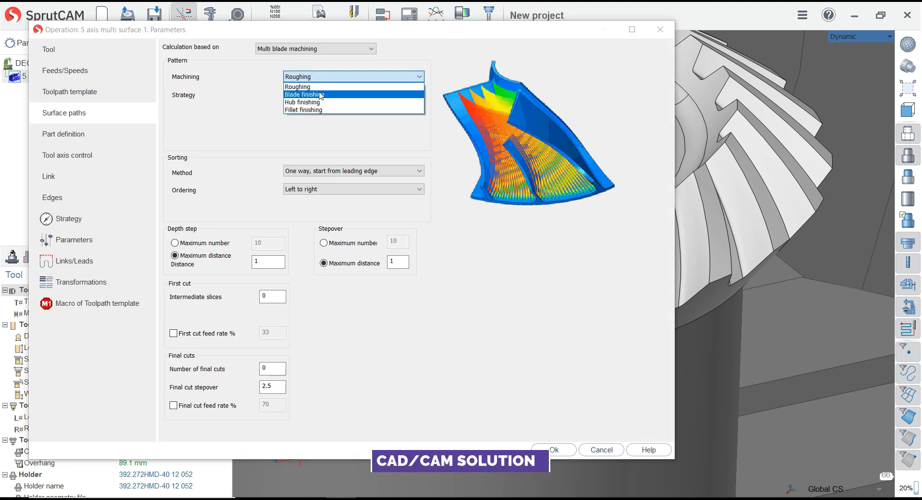
pyautogui.click(320, 87)
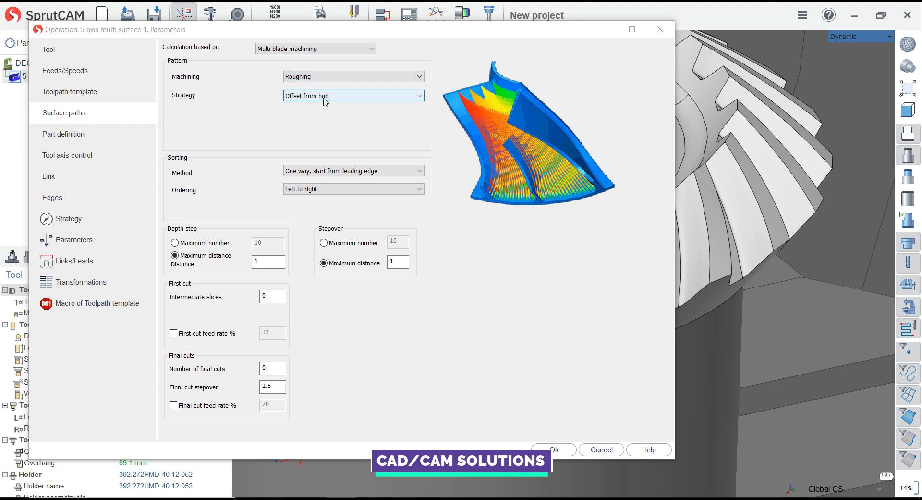
pyautogui.click(325, 96)
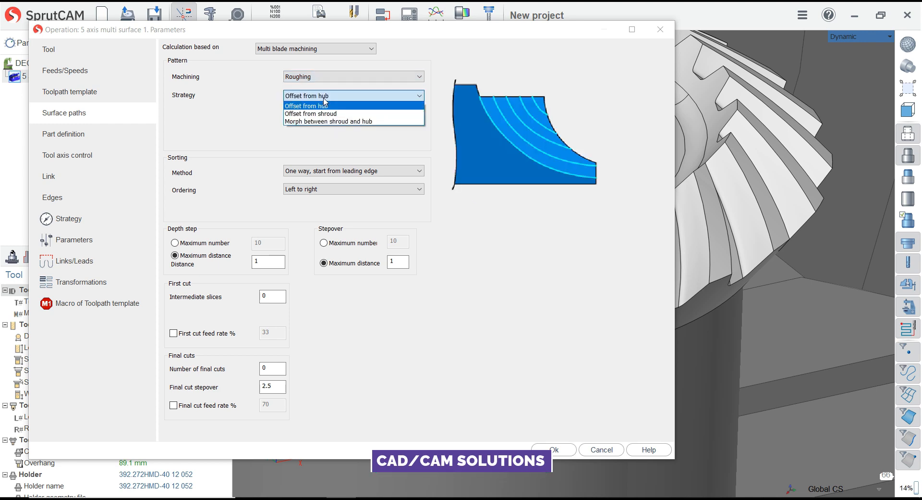
pyautogui.click(348, 121)
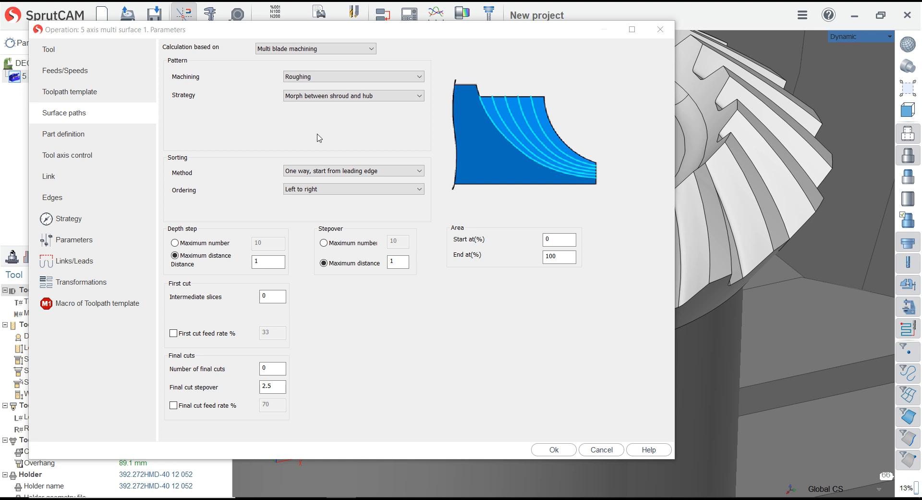
# Select One way, start from leading edge as the sorting method and review the depth step, stepover, first cut and final cut settings
pyautogui.click(335, 171)
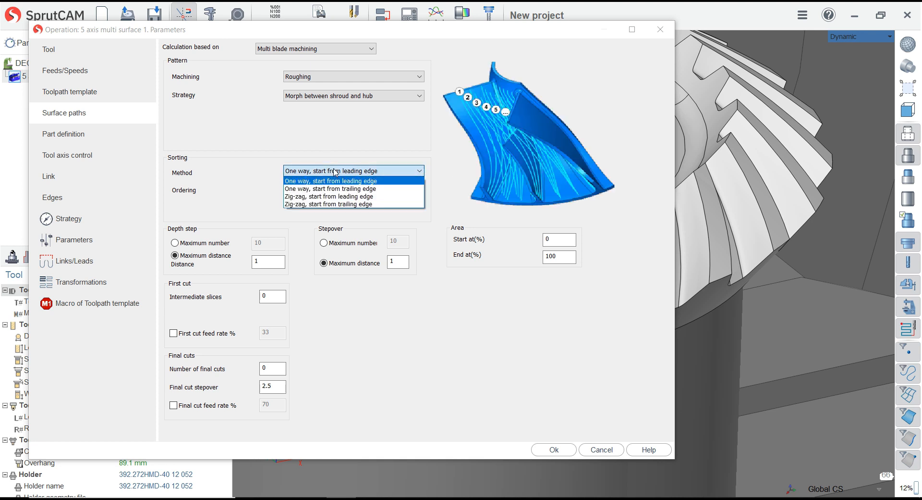
pyautogui.click(337, 183)
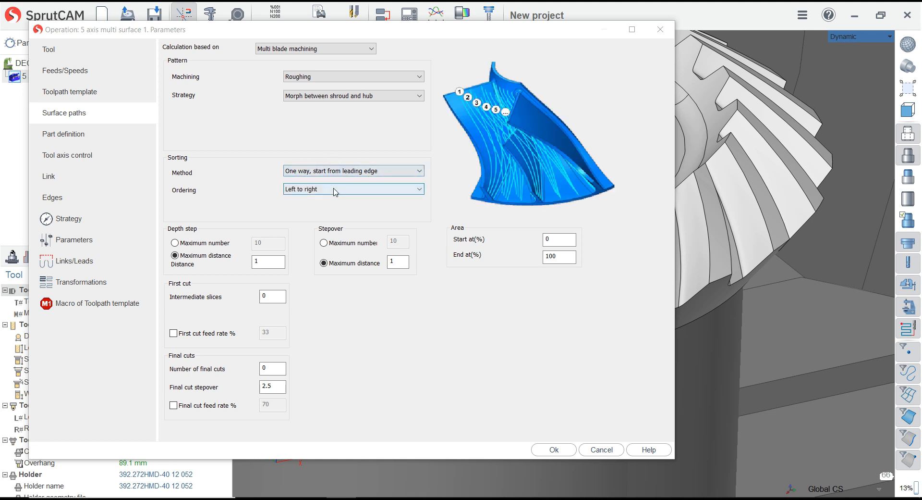
pyautogui.click(270, 263)
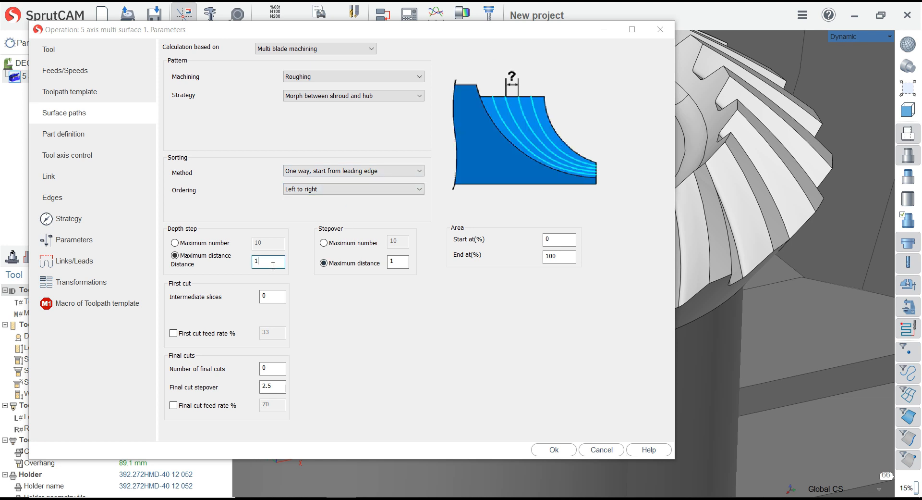
pyautogui.click(398, 262)
pyautogui.click(273, 295)
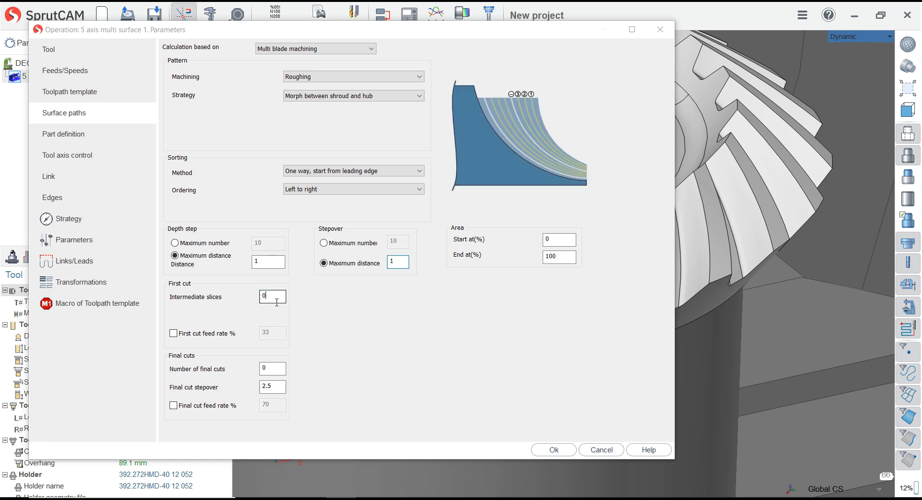
pyautogui.click(273, 369)
pyautogui.click(276, 387)
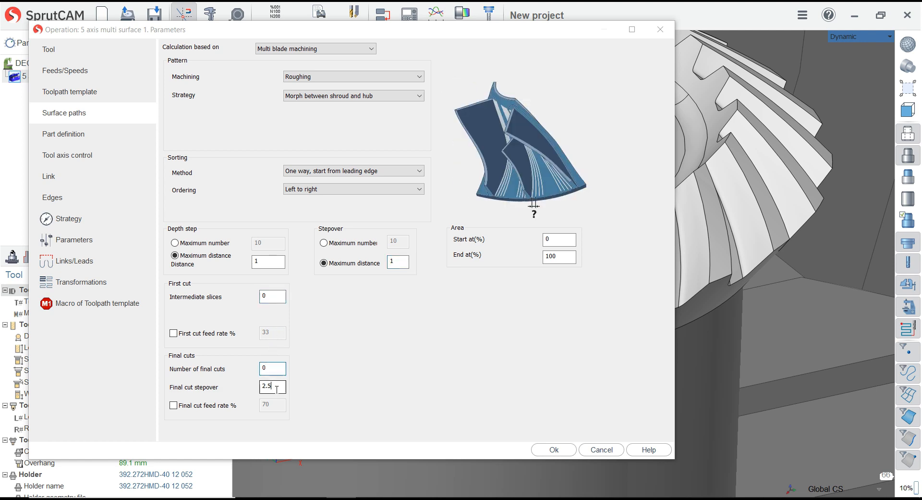
# Assign the two facing flanks of one tooth gap, Face_16 and Face_59, as the blade surfaces in the part definition
pyautogui.click(63, 136)
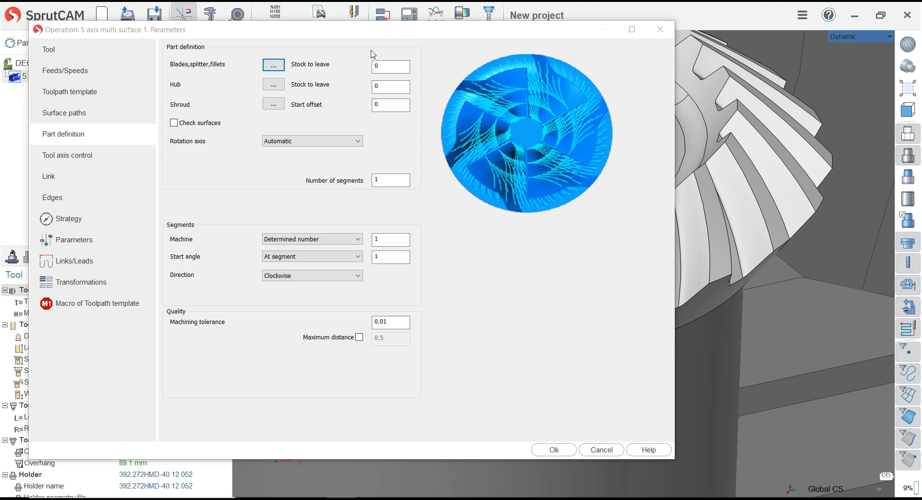
pyautogui.click(388, 66)
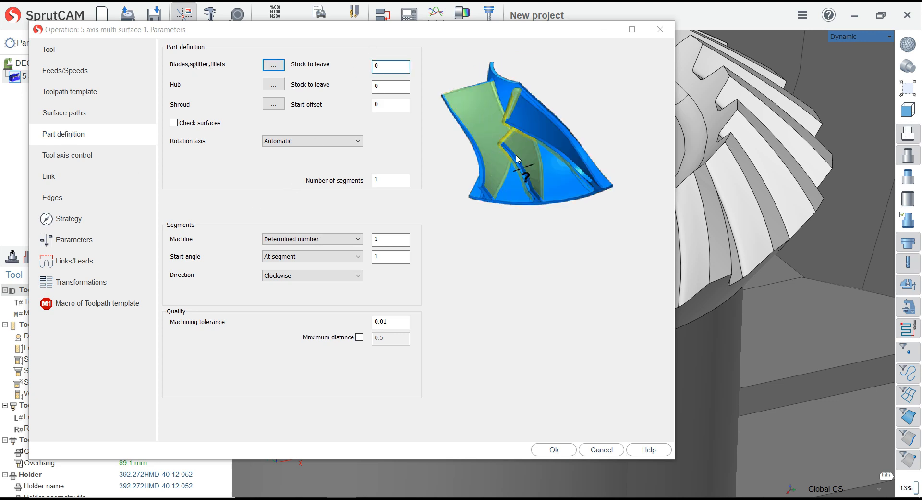
pyautogui.click(273, 66)
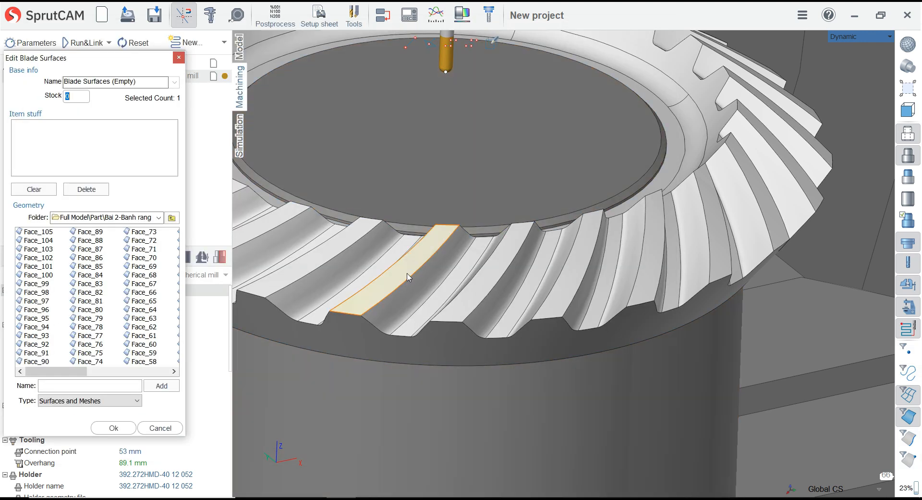
pyautogui.click(465, 286)
pyautogui.click(443, 264)
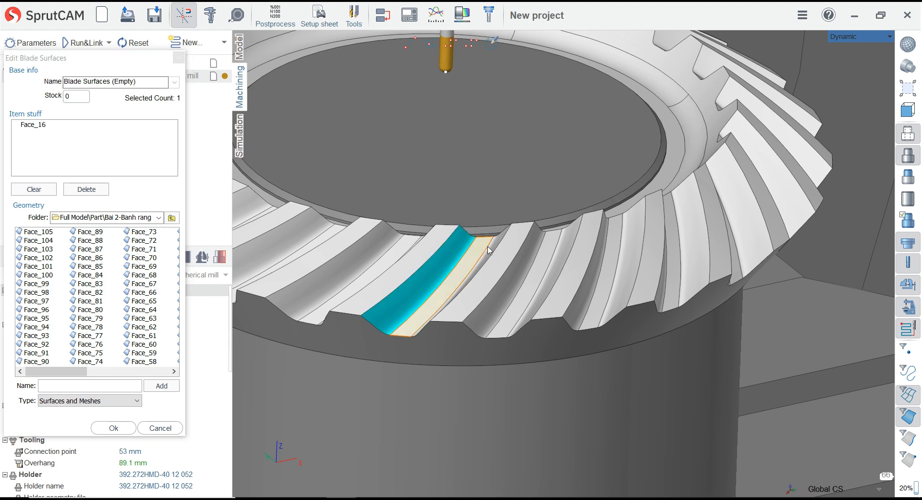
pyautogui.click(356, 152)
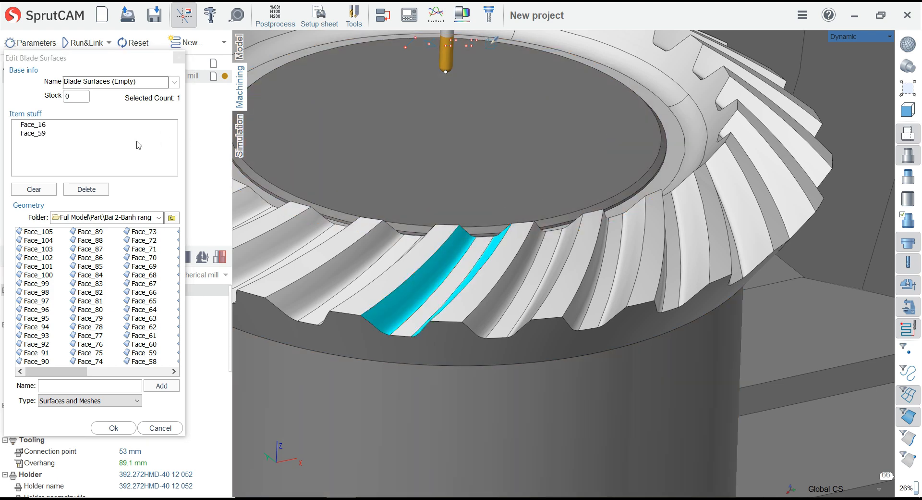
pyautogui.click(124, 429)
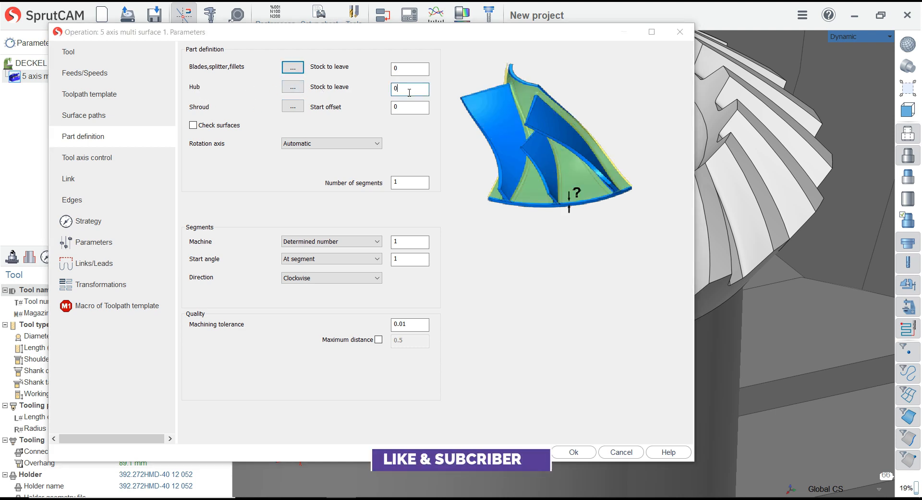
# Assign the floor face of the tooth gap, Face_57, as the hub surface in the part definition
pyautogui.click(296, 91)
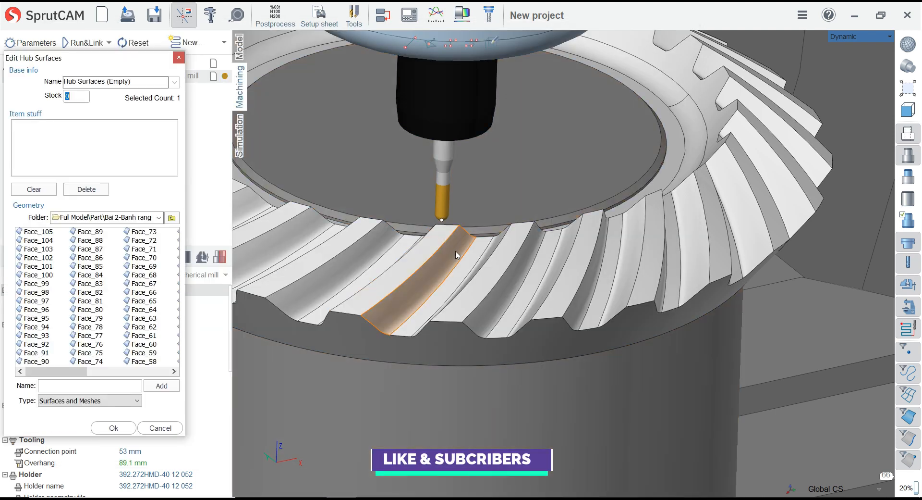
pyautogui.click(463, 264)
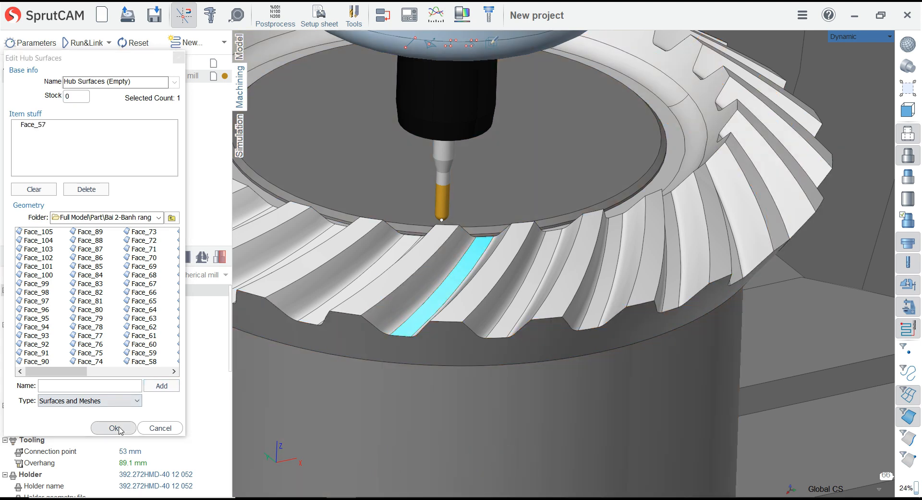
pyautogui.click(118, 427)
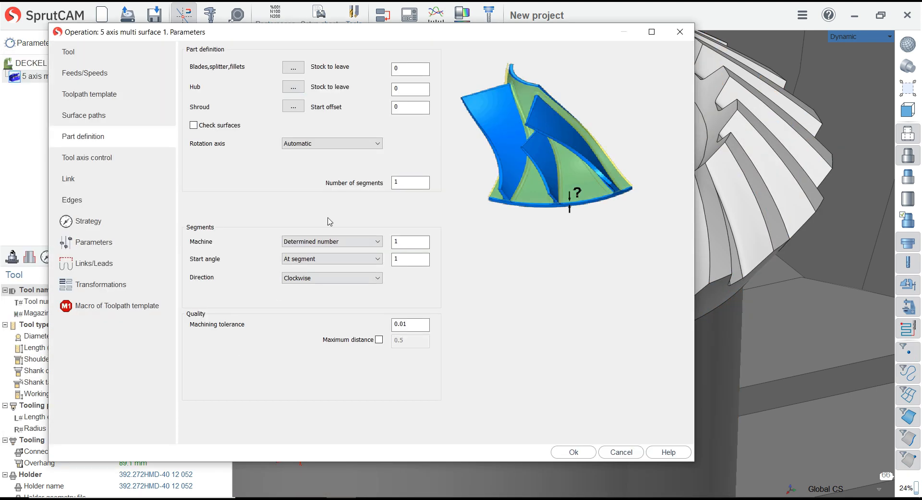
# Assign the top lands of the two teeth beside the gap, Face_102 and Face_101, as the shroud surfaces
pyautogui.click(416, 106)
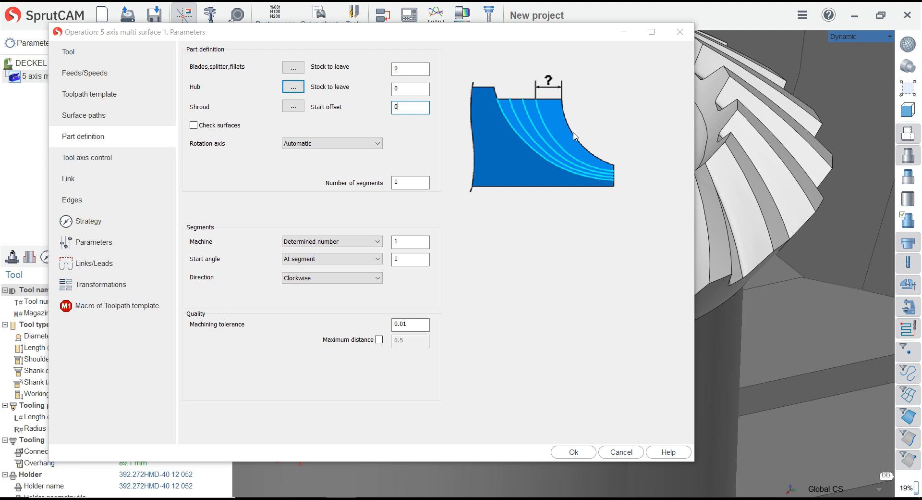
pyautogui.click(302, 106)
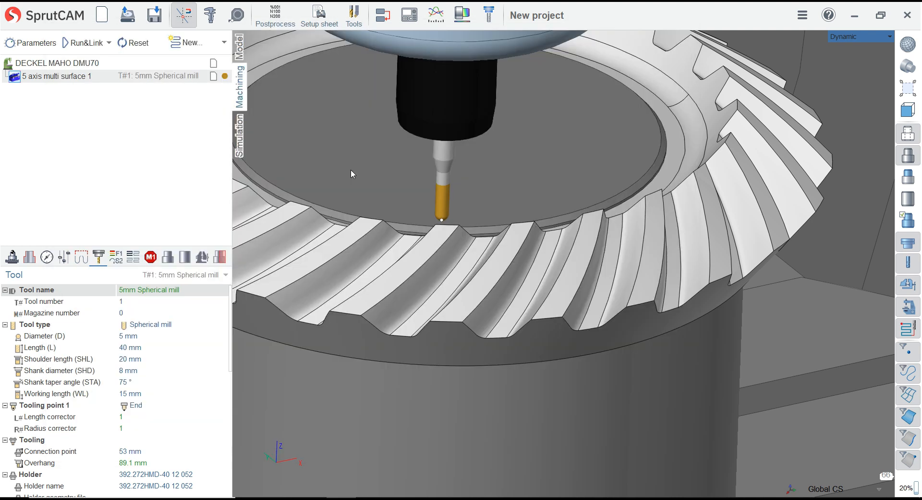
pyautogui.click(410, 271)
pyautogui.click(495, 289)
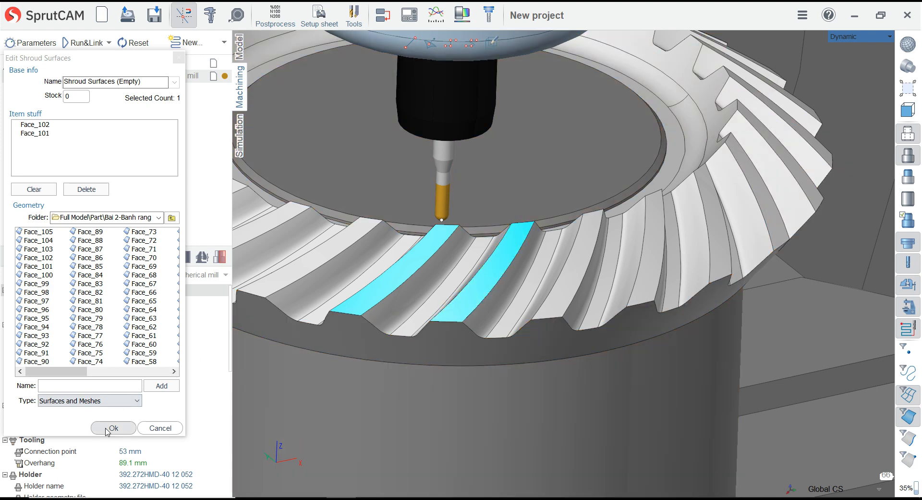
pyautogui.click(113, 428)
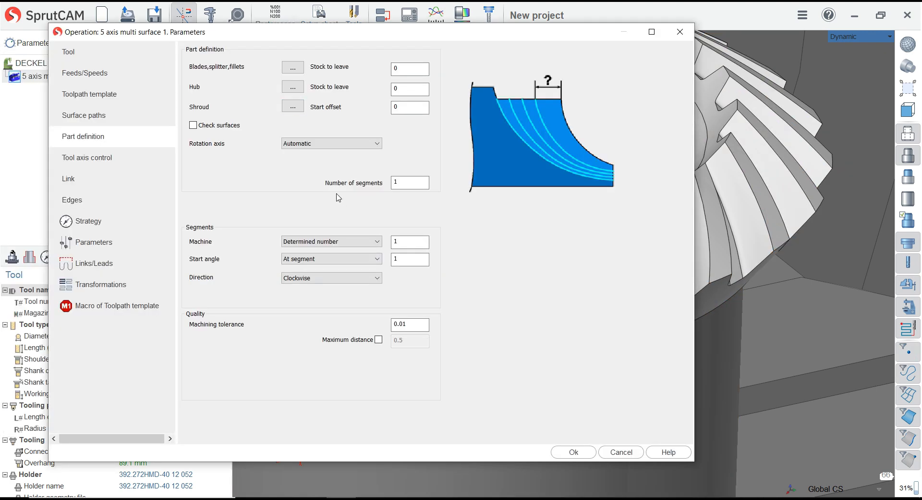
# Set the rotation axis to User defined, with its base point at X 0, Y 0, Z 0 and its default direction accepted
pyautogui.click(331, 147)
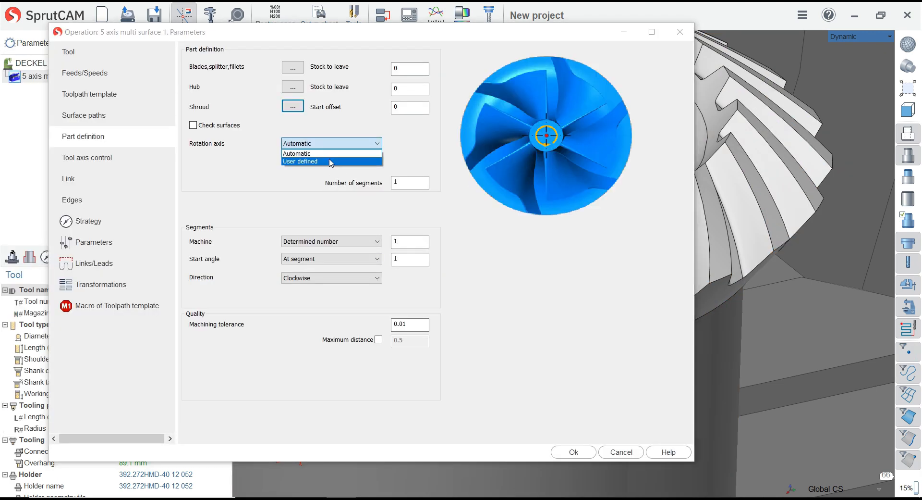
pyautogui.click(330, 159)
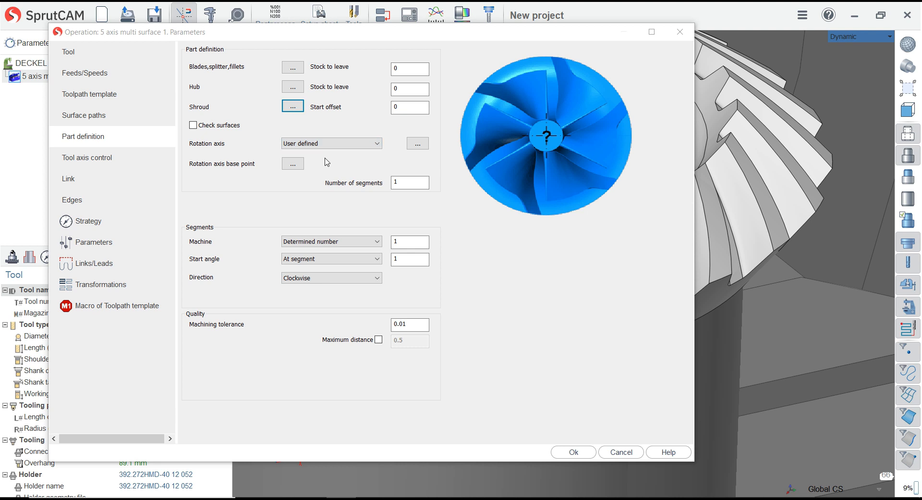
pyautogui.click(293, 164)
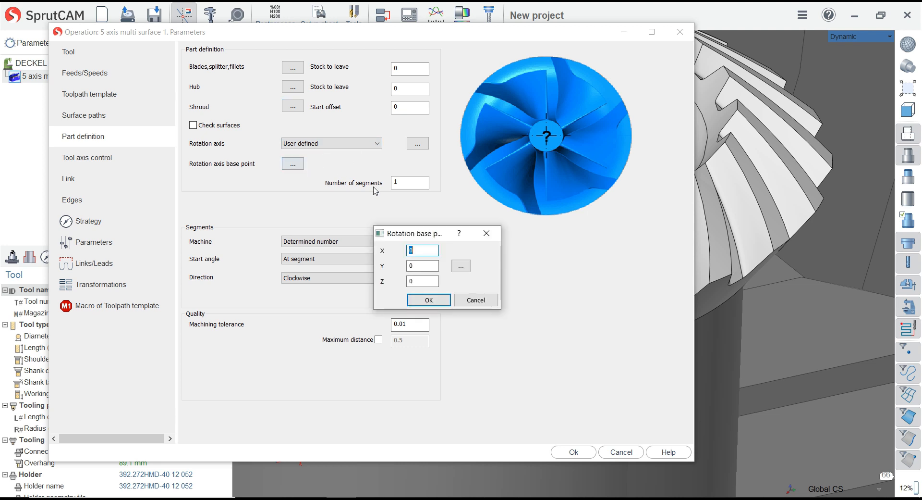
pyautogui.click(428, 300)
pyautogui.click(417, 144)
pyautogui.click(420, 297)
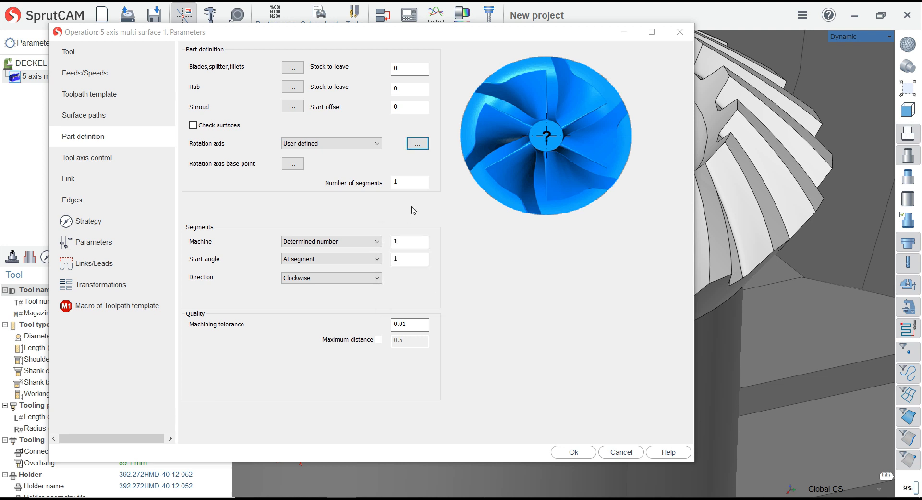
# Review the number of segments, the number of segments to machine and the machining tolerance in the part definition
pyautogui.click(412, 183)
pyautogui.click(411, 242)
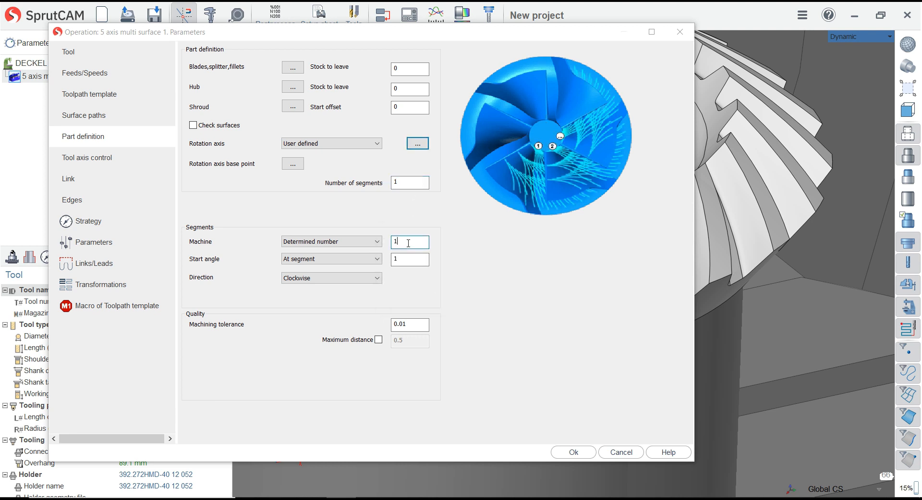
pyautogui.click(410, 325)
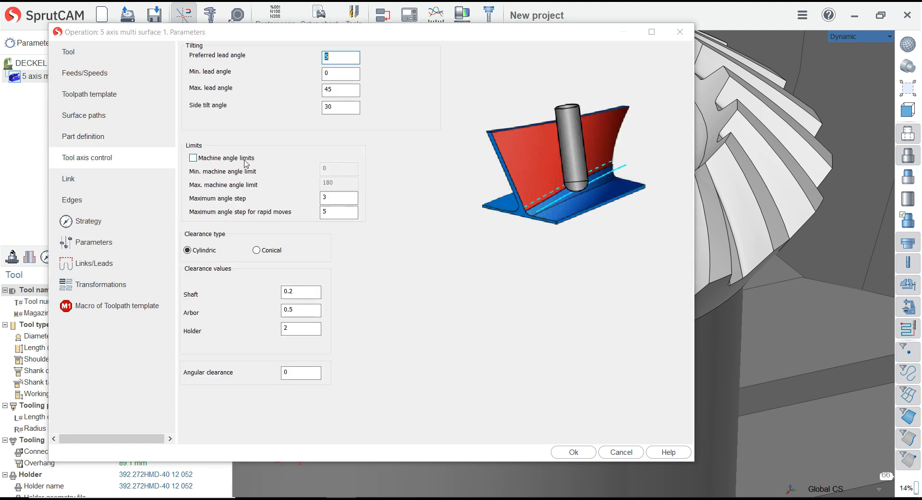
# Examine the tool axis control settings: lead and side tilt angles, maximum angle steps and the shaft clearance
pyautogui.click(342, 74)
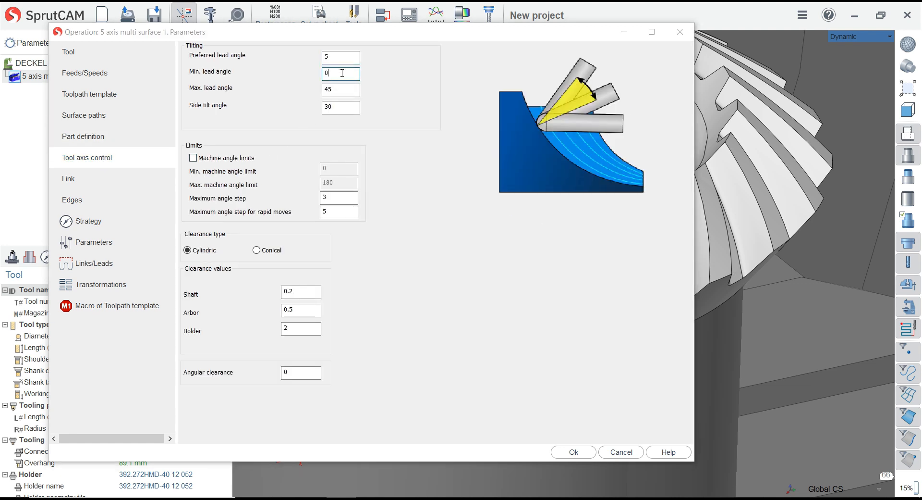
pyautogui.click(342, 89)
pyautogui.click(343, 108)
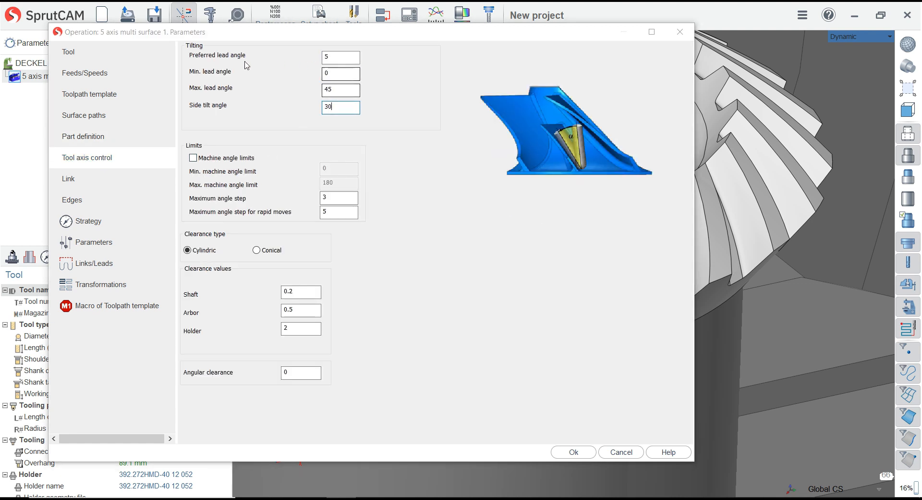
pyautogui.click(325, 58)
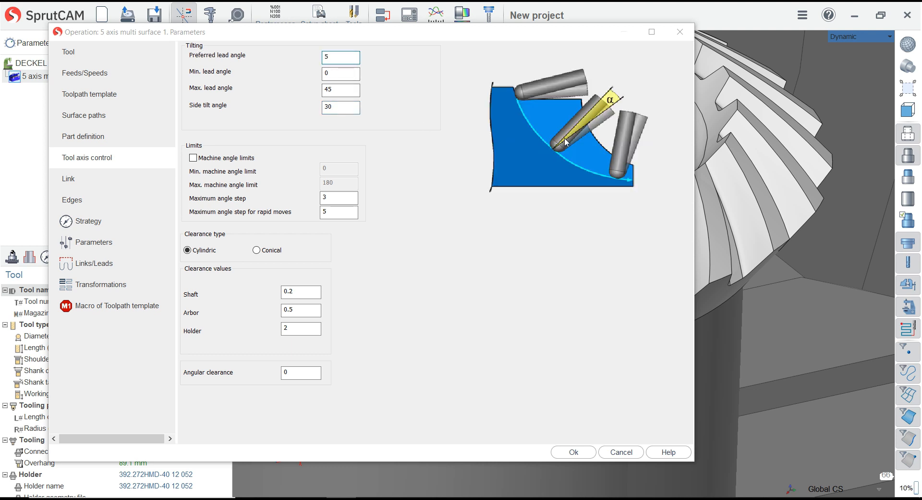
pyautogui.click(352, 74)
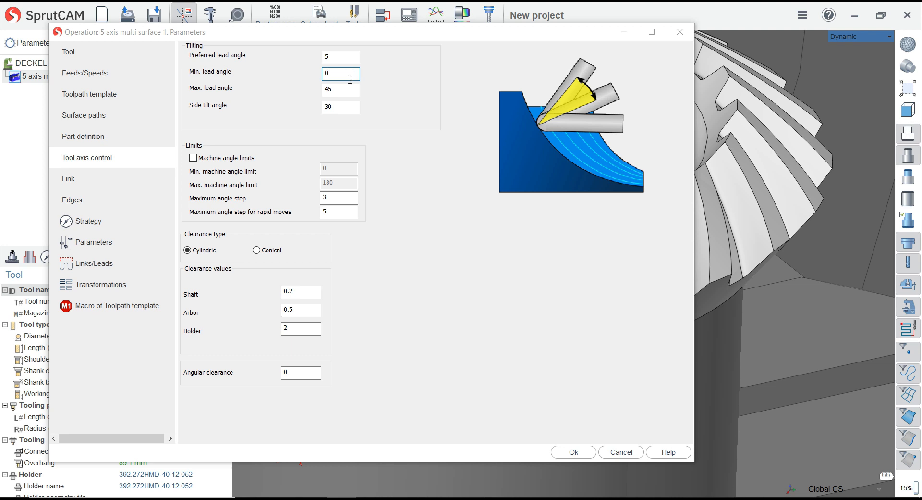
pyautogui.click(350, 90)
pyautogui.click(347, 108)
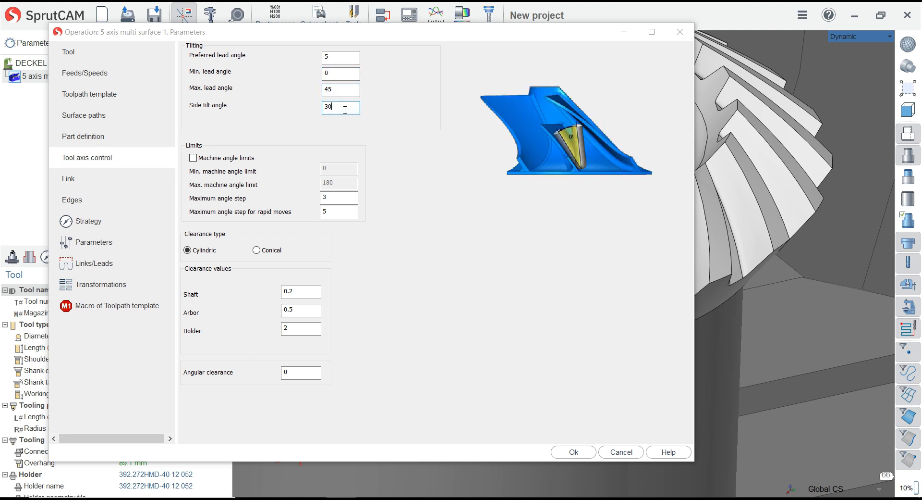
pyautogui.click(326, 197)
pyautogui.write('3')
pyautogui.click(338, 211)
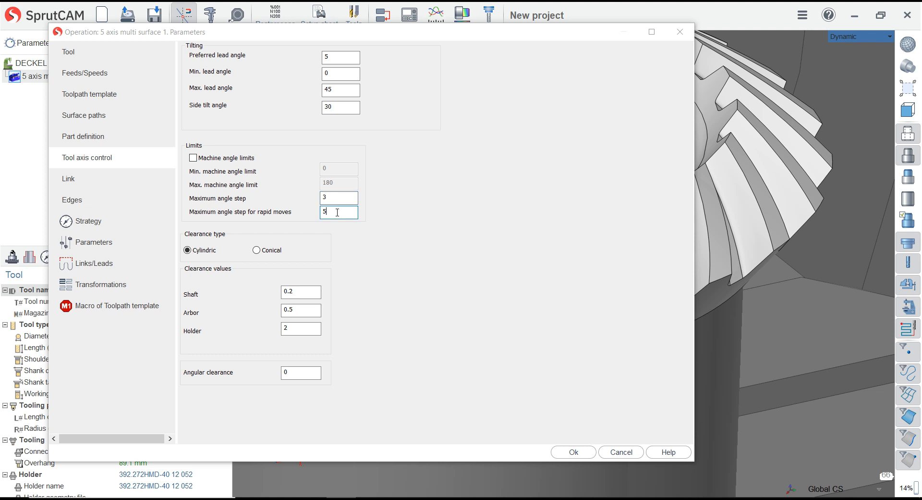
pyautogui.click(304, 291)
# Set the link entry and exit feed distances to 3 and enable smooth links
pyautogui.click(69, 179)
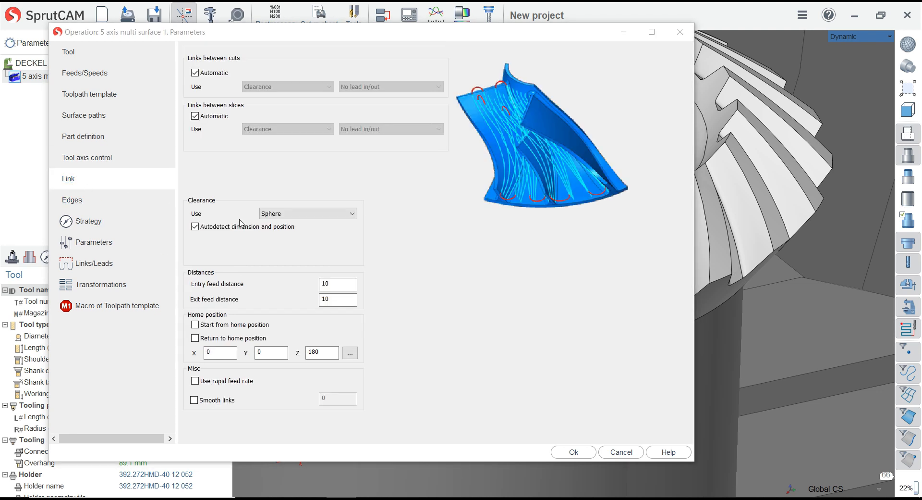
pyautogui.click(343, 285)
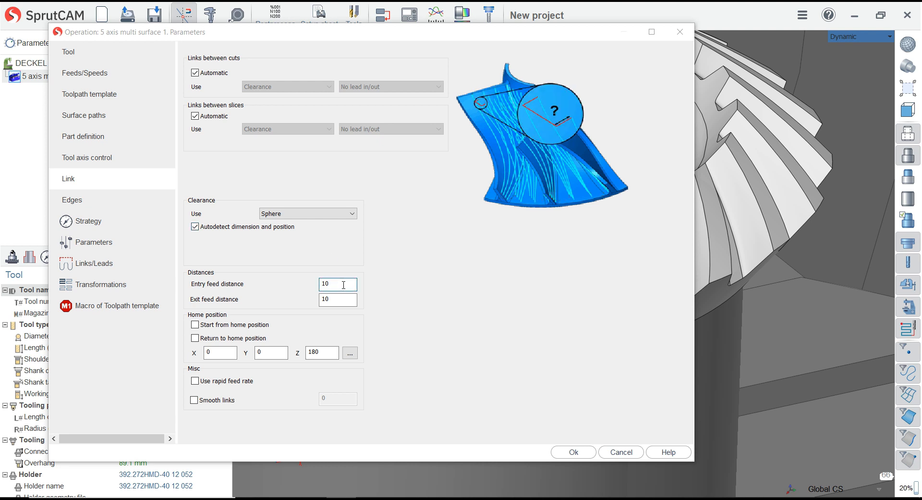
pyautogui.doubleClick(334, 286)
pyautogui.write('3')
pyautogui.press('Tab')
pyautogui.write('3')
pyautogui.click(194, 399)
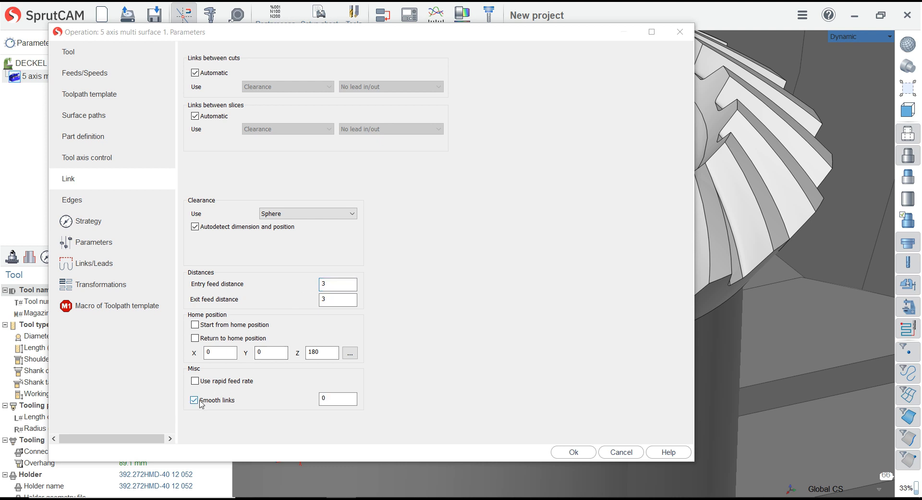
# Examine the edge rolling and the tangential and radial extensions of the leading and trailing edges, and recheck the part definition
pyautogui.click(73, 200)
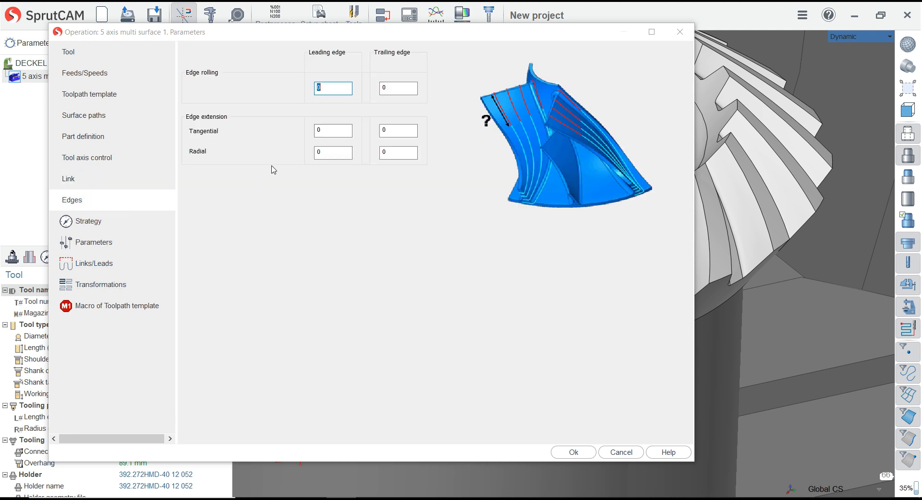
pyautogui.click(393, 89)
pyautogui.click(333, 89)
pyautogui.click(338, 134)
pyautogui.click(384, 132)
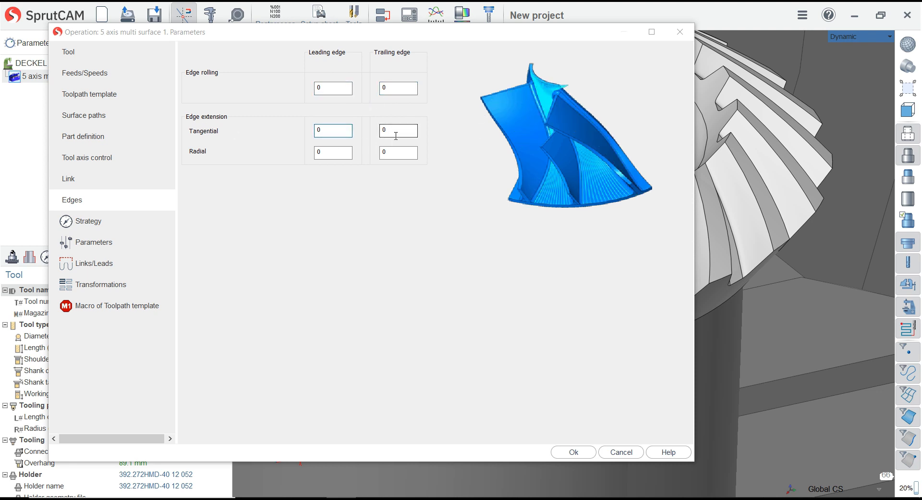
pyautogui.click(331, 152)
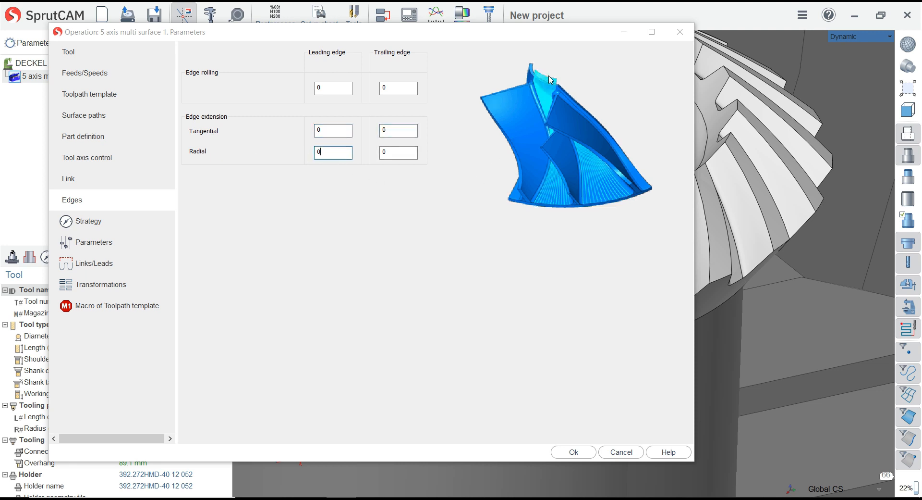
pyautogui.click(390, 152)
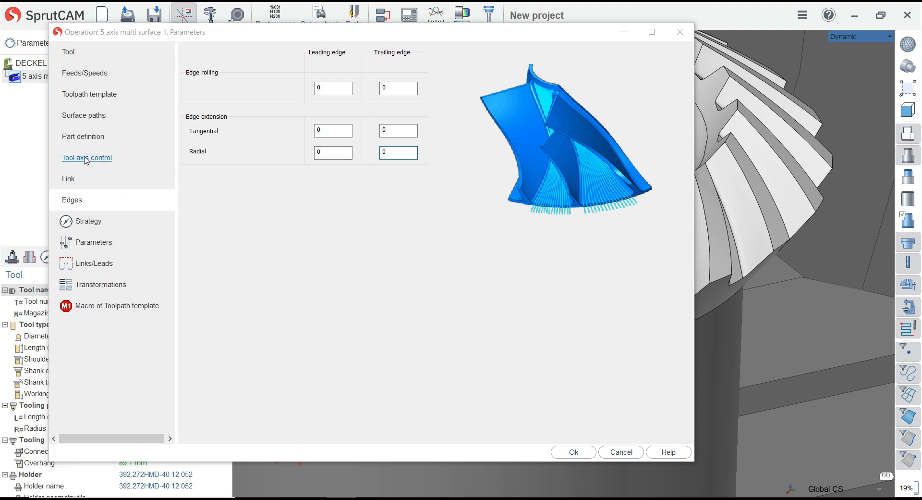
pyautogui.click(126, 165)
pyautogui.click(89, 137)
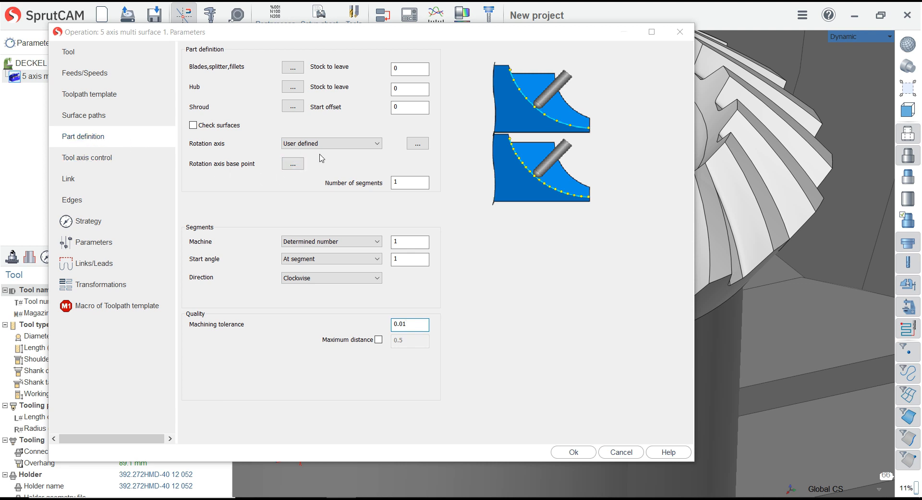
# Enable separate cut feed rates for the surface paths, with 50% for the first cut and 70% for the final cut
pyautogui.click(86, 116)
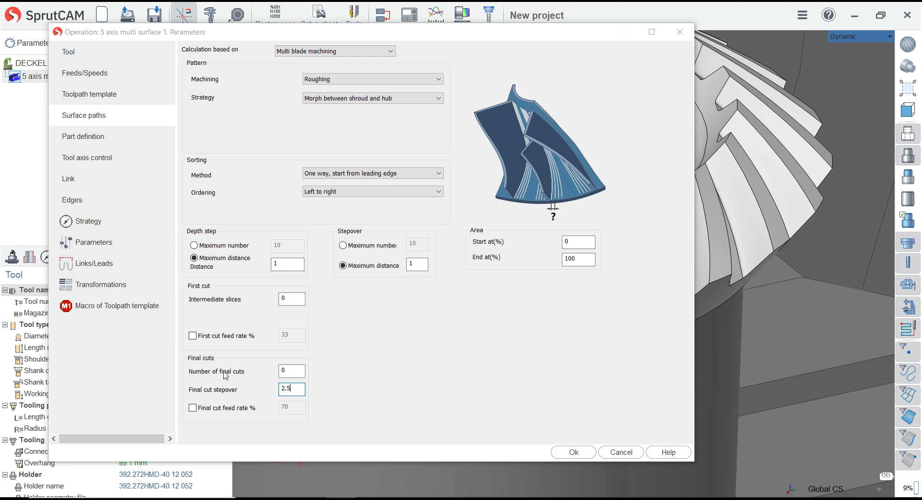
pyautogui.click(294, 373)
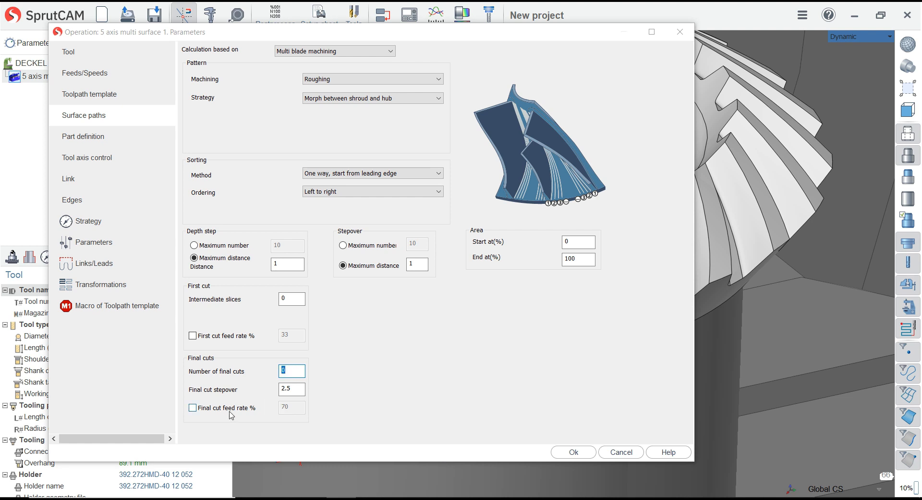
pyautogui.click(194, 336)
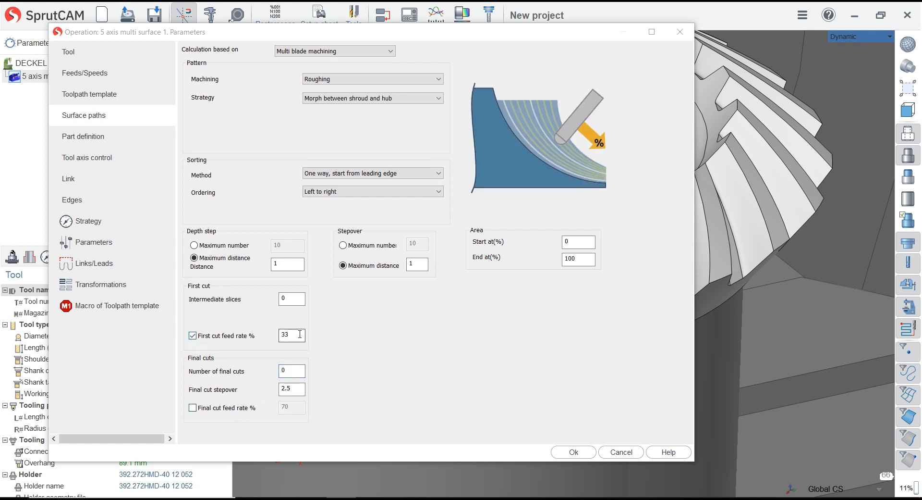
pyautogui.click(281, 338)
pyautogui.click(193, 407)
pyautogui.click(289, 407)
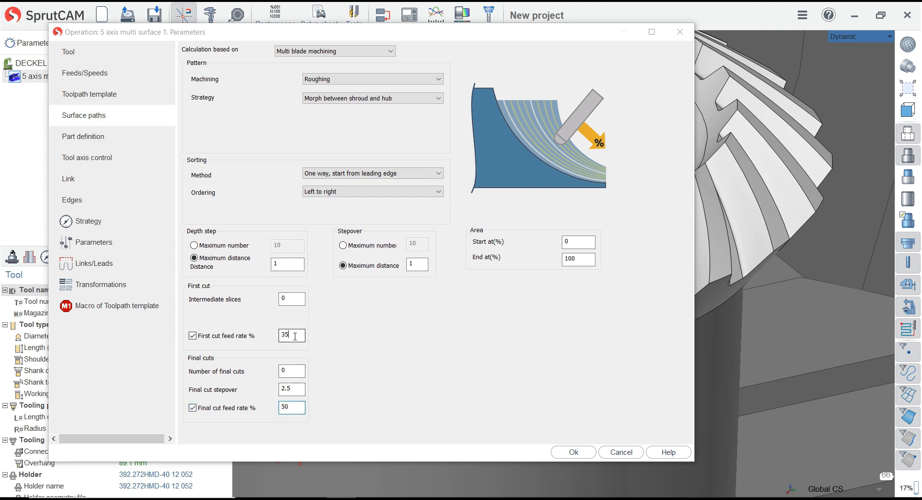
pyautogui.doubleClick(293, 406)
pyautogui.write('70')
pyautogui.click(295, 335)
# Check the number of final cuts and the start and end percentages of the machining area
pyautogui.click(292, 371)
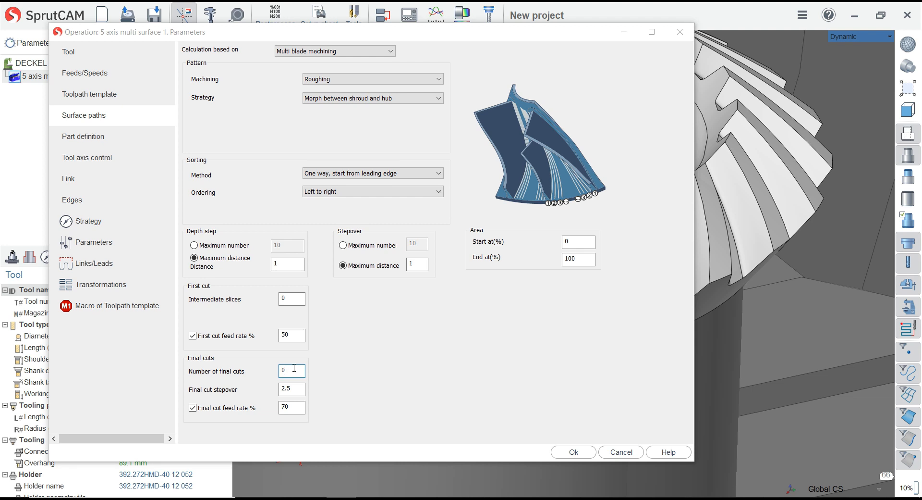
pyautogui.click(570, 243)
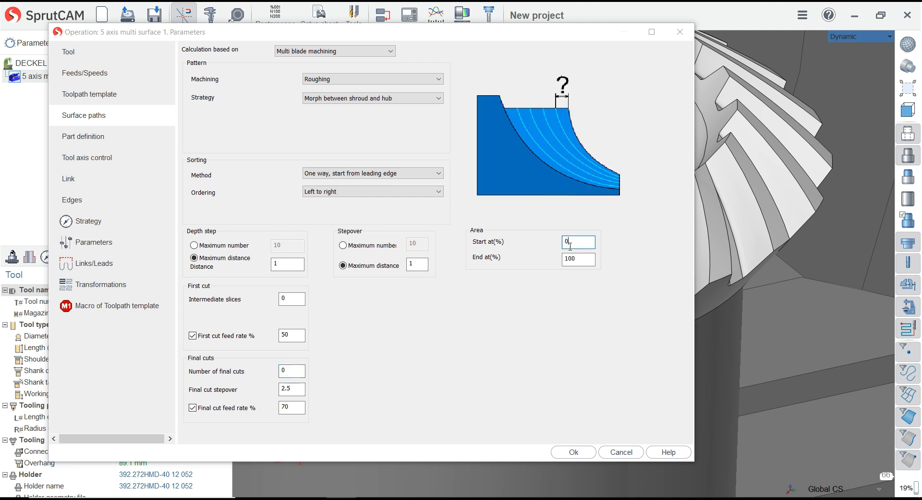
pyautogui.click(580, 259)
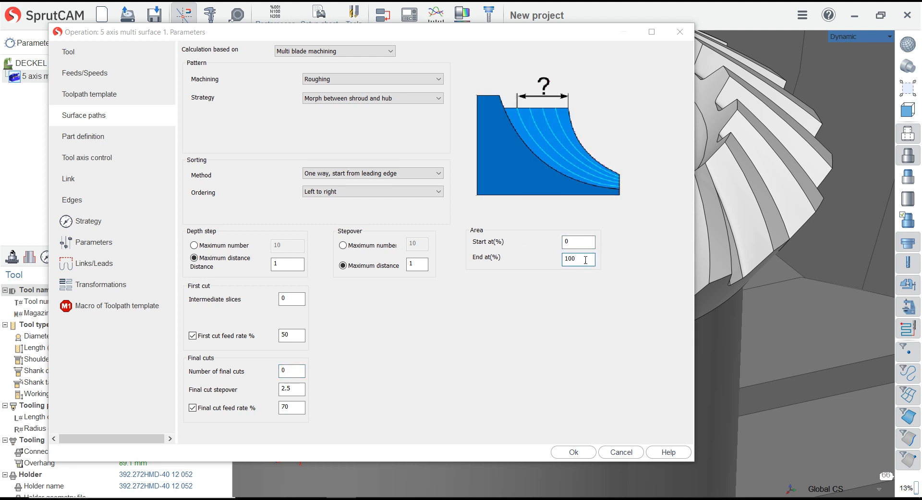
# Accept the operation parameters and calculate the 5 axis multi surface toolpath
pyautogui.click(571, 452)
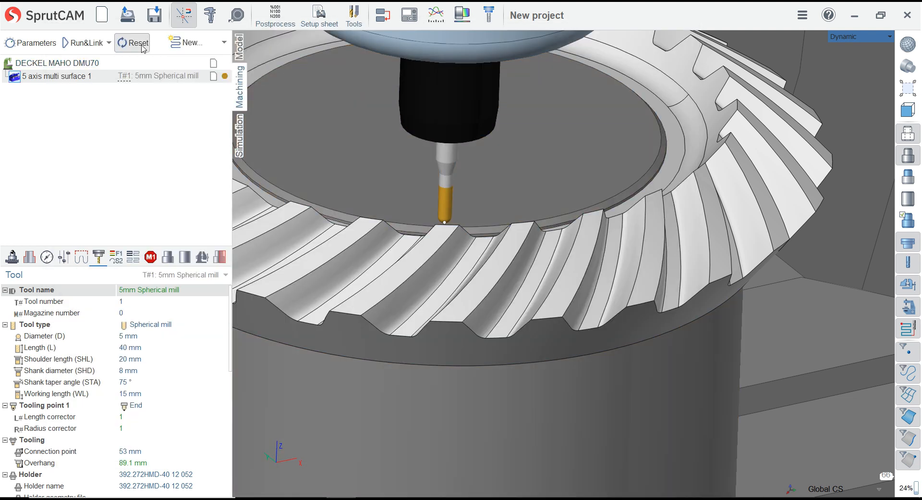
pyautogui.click(83, 42)
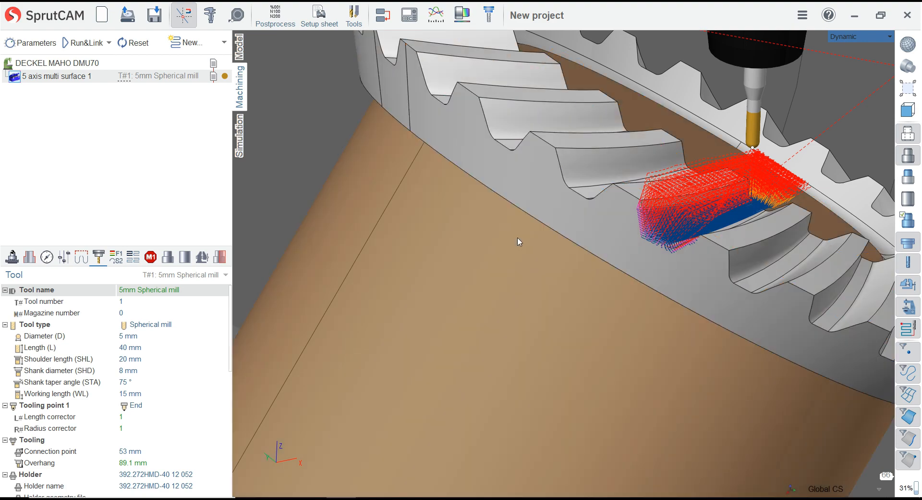
# Examine the calculated roughing passes, link moves and approach path around the tooth gap
pyautogui.scroll(-4, 560, 226)
pyautogui.moveTo(581, 230); pyautogui.dragTo(587, 325, button='middle')
pyautogui.scroll(-6, 470, 245)
pyautogui.scroll(3, 573, 374)
pyautogui.scroll(10, 574, 374)
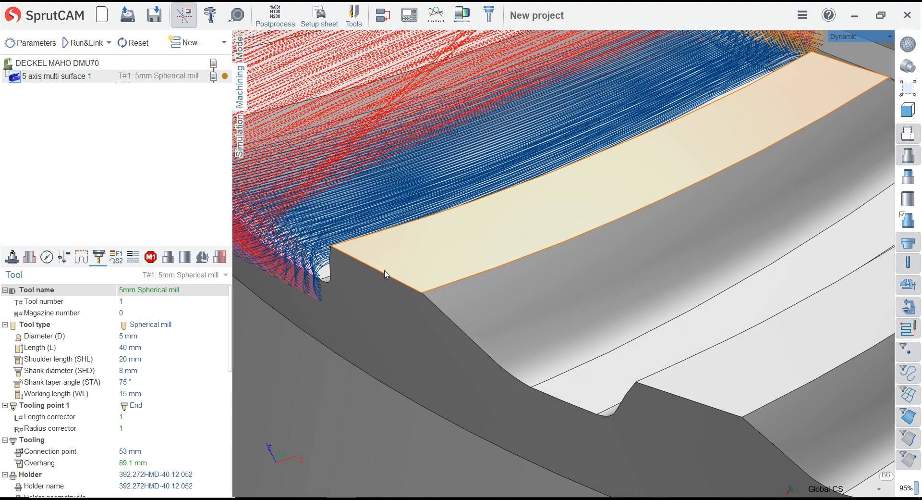
pyautogui.scroll(-5, 391, 297)
pyautogui.moveTo(423, 216); pyautogui.dragTo(411, 249, button='middle')
pyautogui.scroll(-10, 411, 249)
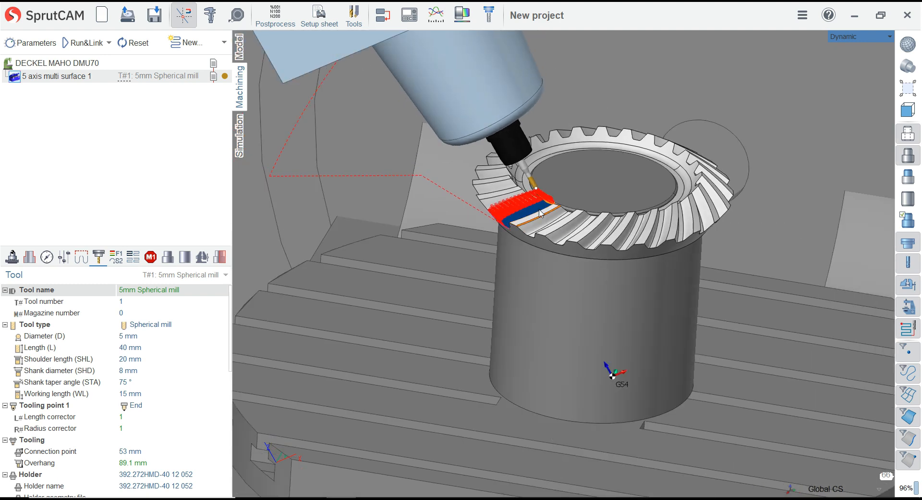
pyautogui.moveTo(539, 214); pyautogui.dragTo(519, 212, button='middle')
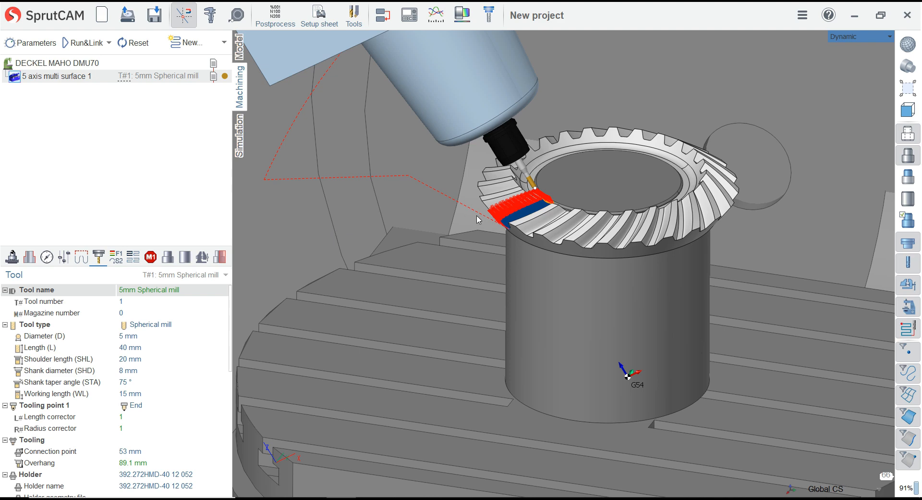
# Run the Voxel 5D machining simulation of the operation from its start at a reduced movement speed
pyautogui.click(246, 138)
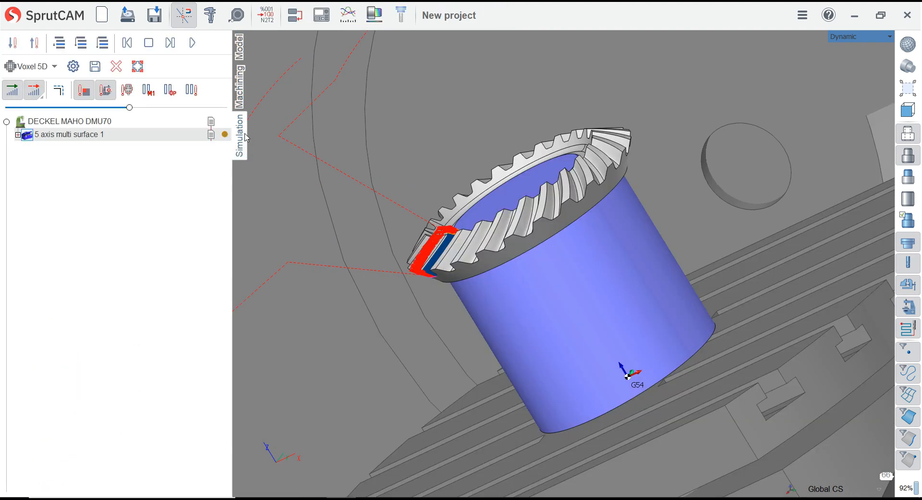
pyautogui.click(127, 48)
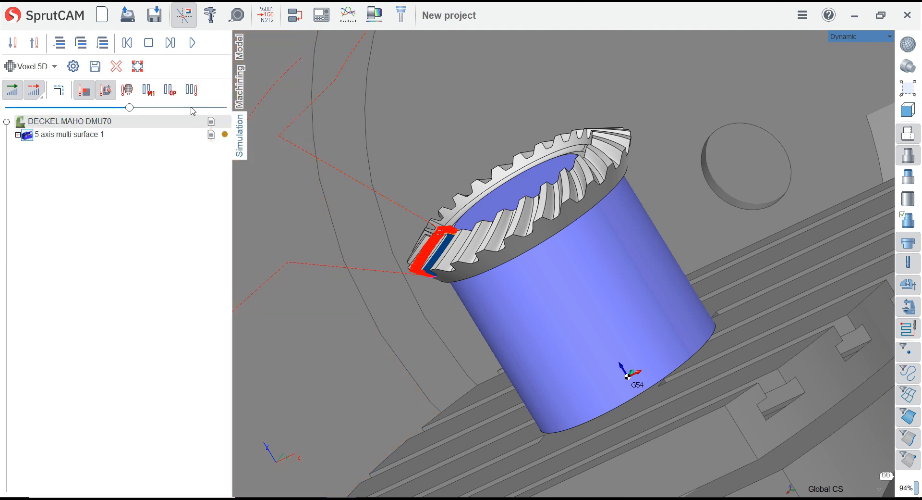
pyautogui.click(240, 94)
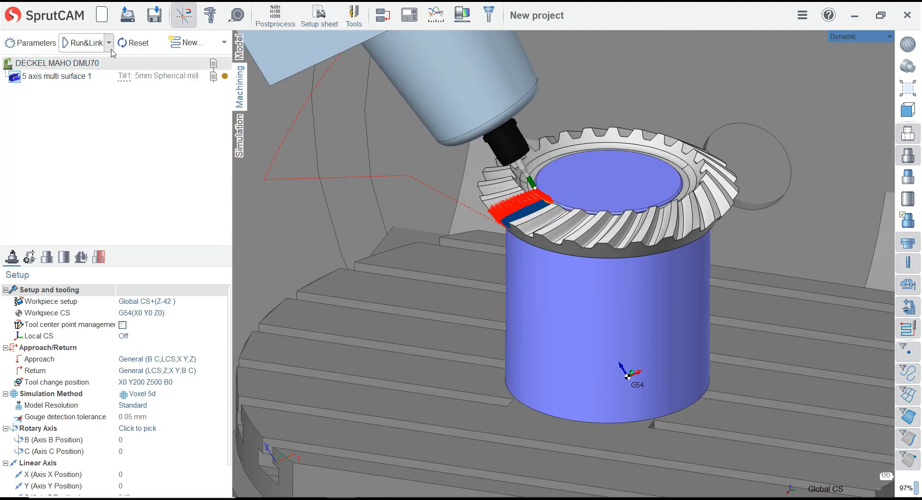
pyautogui.click(238, 126)
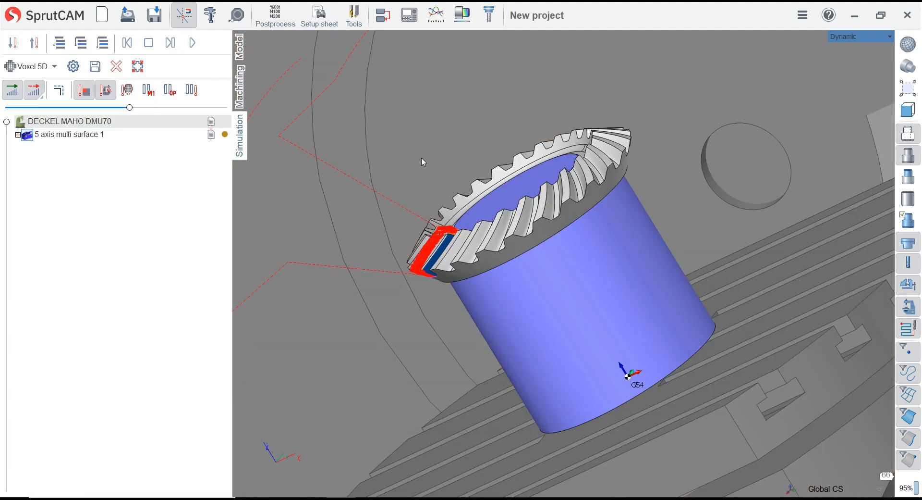
pyautogui.click(908, 110)
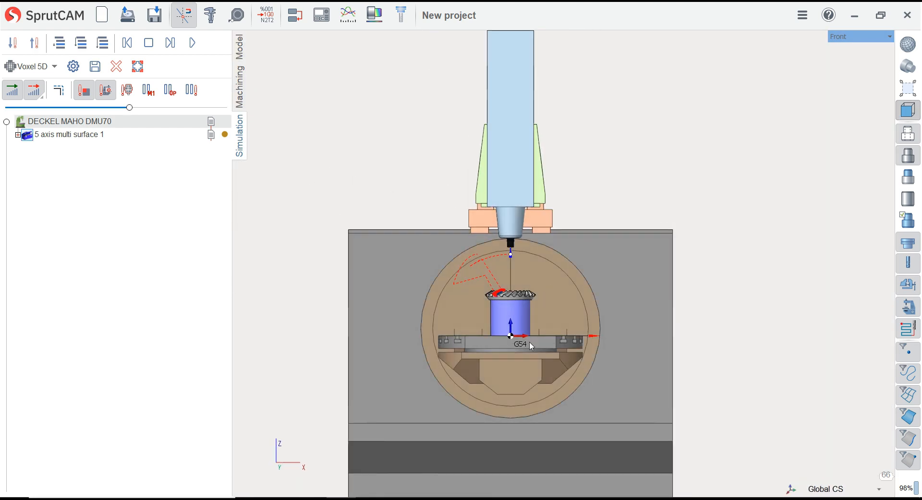
pyautogui.scroll(2, 532, 346)
pyautogui.moveTo(523, 282); pyautogui.dragTo(464, 340, button='middle')
pyautogui.scroll(-1, 513, 274)
pyautogui.scroll(4, 413, 387)
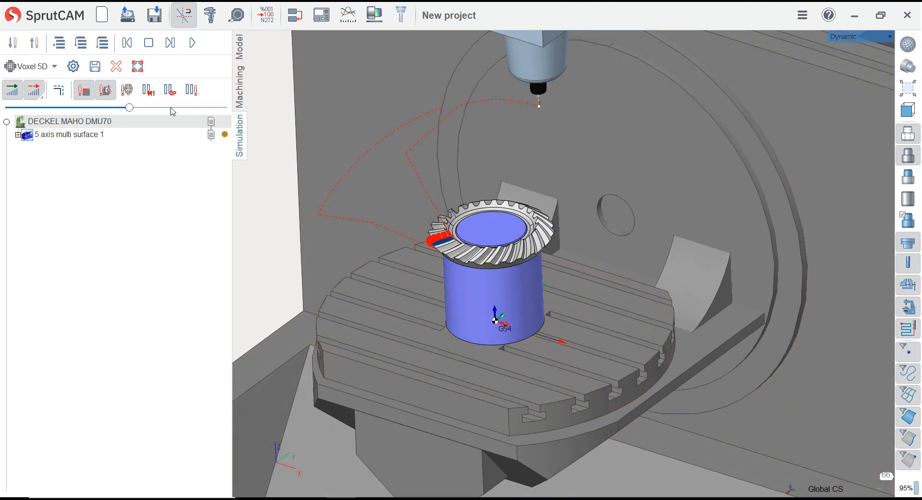
pyautogui.moveTo(129, 107); pyautogui.dragTo(74, 107)
pyautogui.click(192, 43)
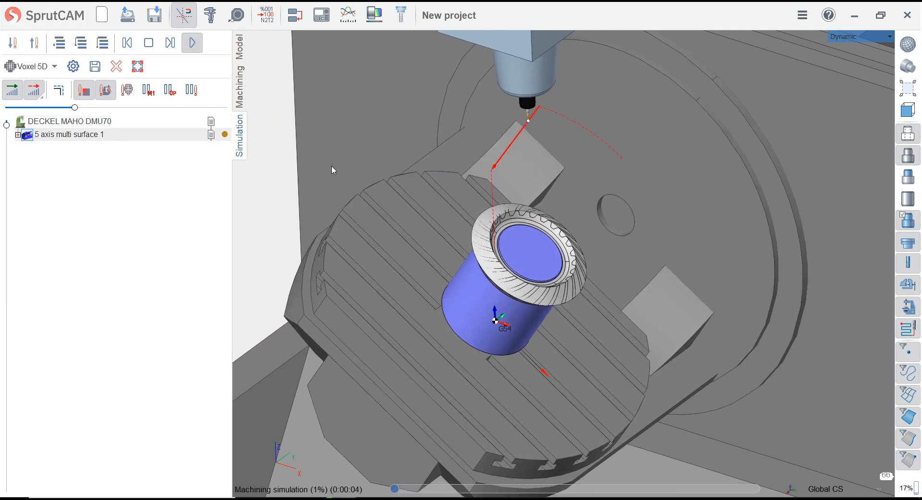
# Watch the simulated tool enter the gear blank and cut the first tooth gap from close up
pyautogui.scroll(3, 381, 199)
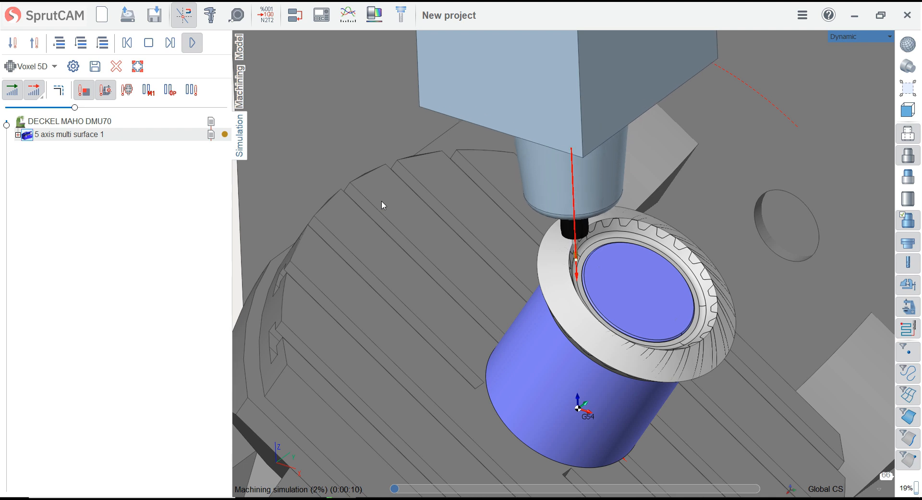
pyautogui.scroll(3, 602, 324)
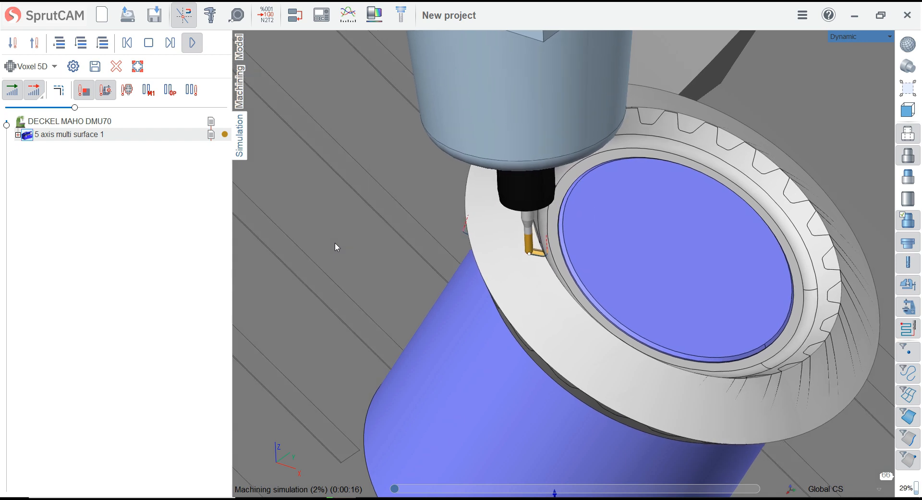
pyautogui.moveTo(440, 223); pyautogui.dragTo(411, 206, button='middle')
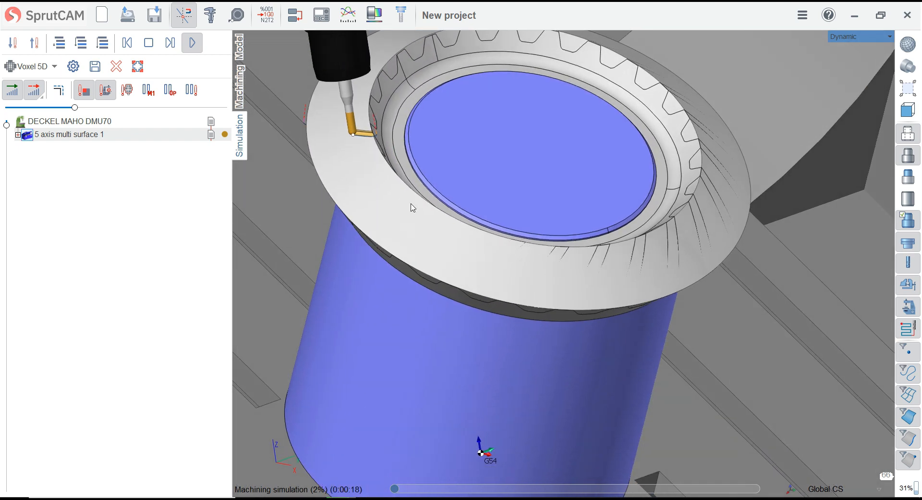
pyautogui.scroll(-1, 501, 254)
pyautogui.scroll(3, 329, 146)
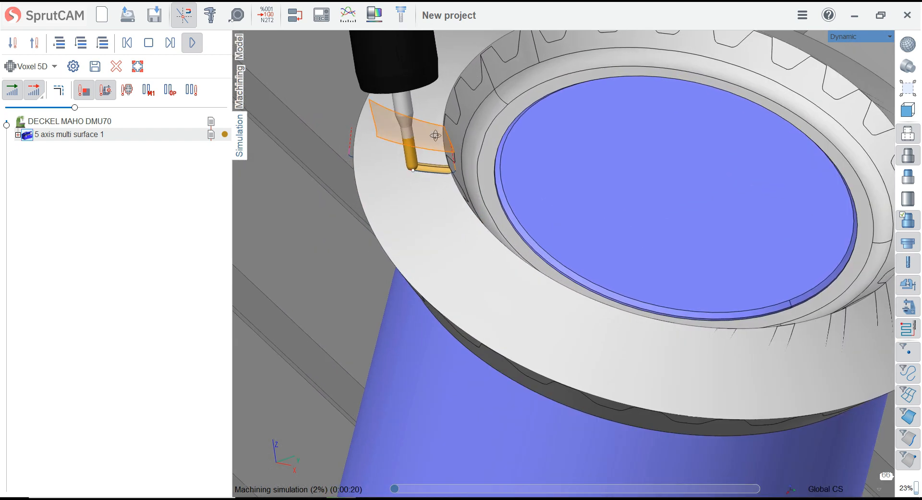
pyautogui.moveTo(326, 145)
pyautogui.mouseDown(button='middle')
pyautogui.moveTo(356, 94)
pyautogui.moveTo(332, 110)
pyautogui.moveTo(323, 143)
pyautogui.mouseUp(button='middle')
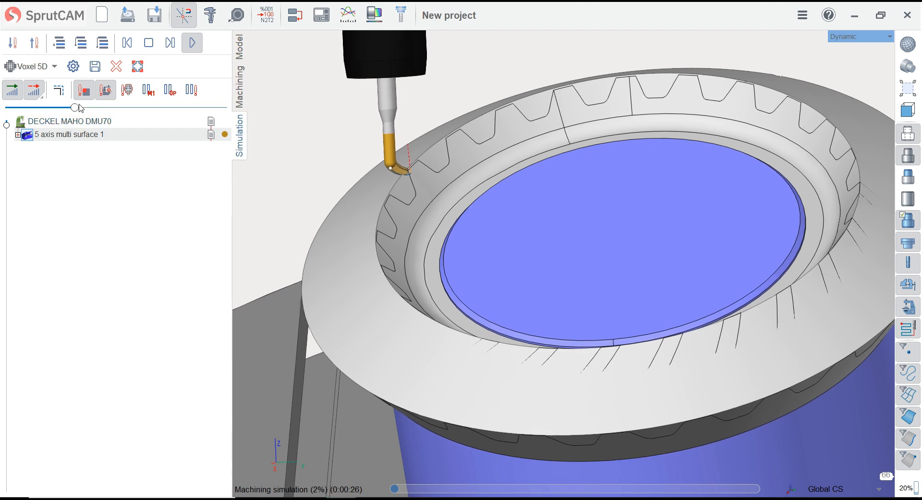
# Raise the simulation's movement speed in stages and watch the table movement while the tooth gap is roughed
pyautogui.moveTo(75, 108); pyautogui.dragTo(108, 107)
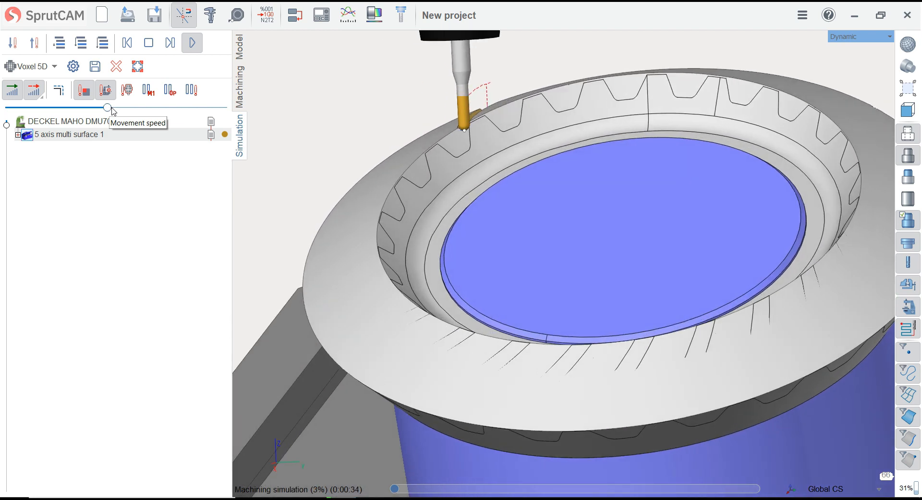
pyautogui.scroll(-7, 394, 166)
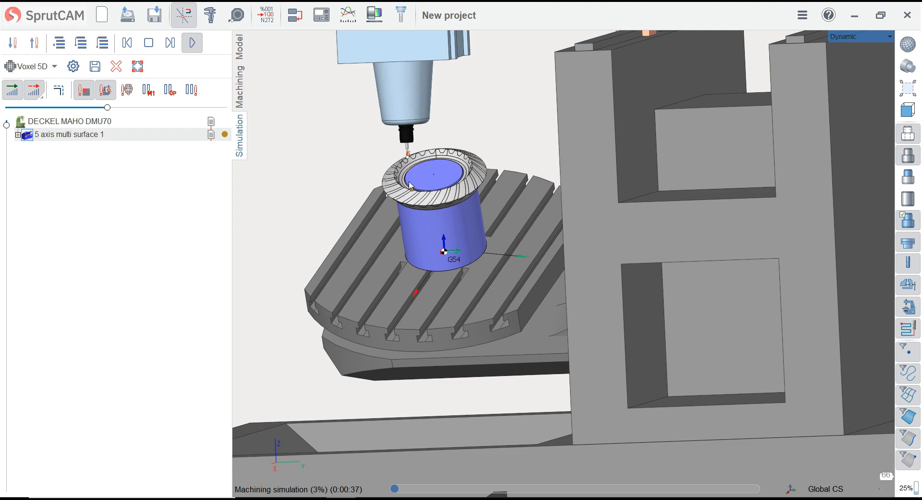
pyautogui.moveTo(394, 166); pyautogui.dragTo(556, 270, button='middle')
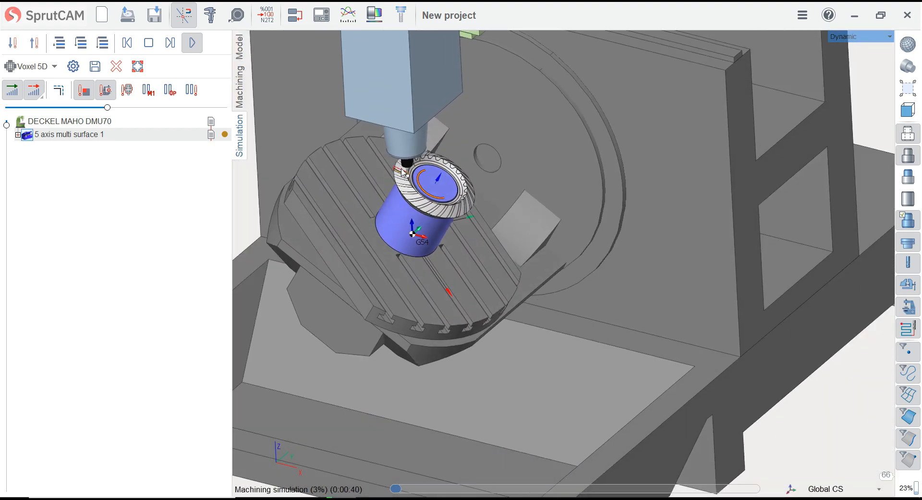
pyautogui.scroll(3, 325, 126)
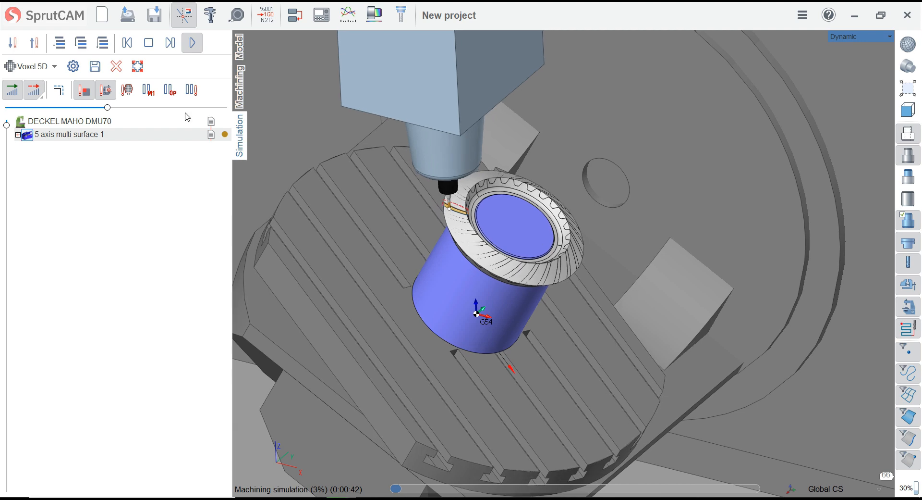
pyautogui.moveTo(111, 110); pyautogui.dragTo(136, 113)
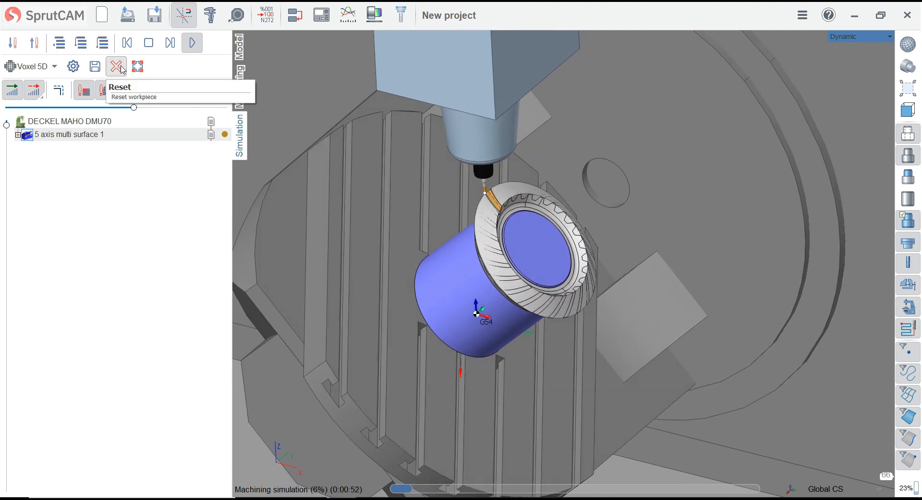
# Reset the simulated workpiece and rewind the simulation, returning to the machining setup
pyautogui.click(122, 70)
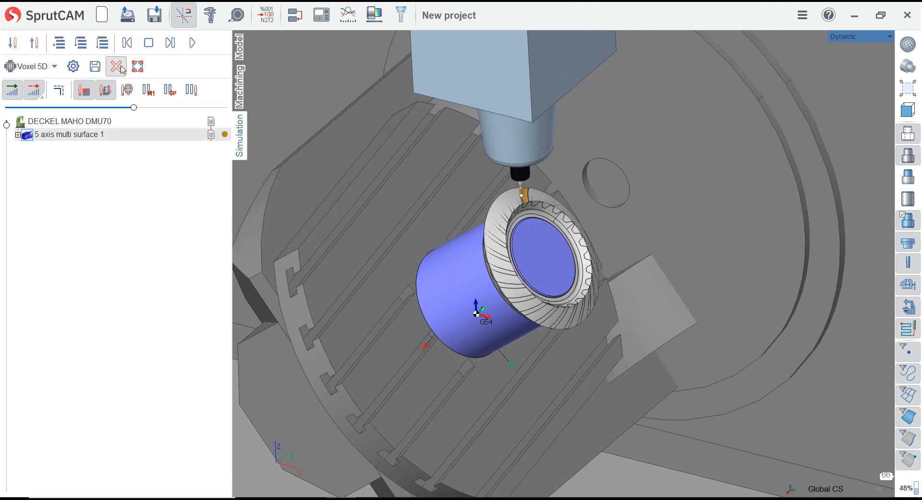
pyautogui.click(127, 43)
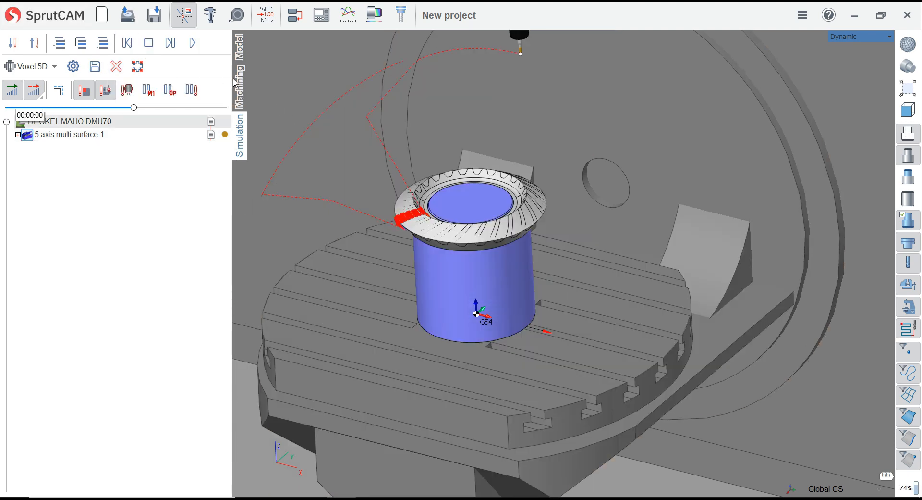
pyautogui.click(239, 86)
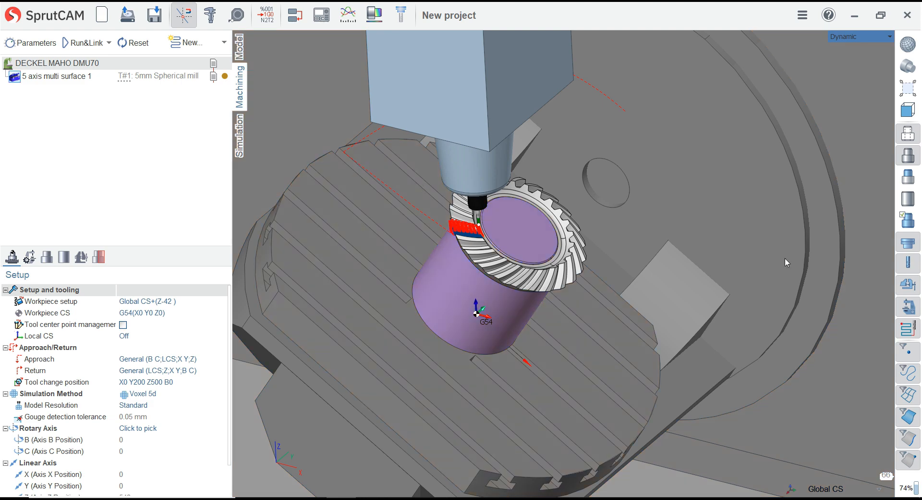
# Examine the roughing toolpath and its link moves in the tooth gap against the neighbouring teeth
pyautogui.scroll(-1, 588, 239)
pyautogui.scroll(3, 496, 231)
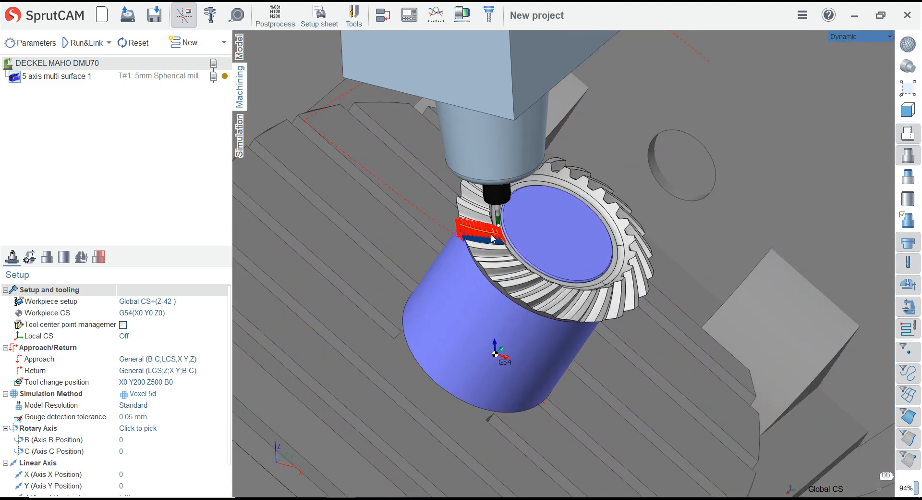
pyautogui.click(908, 88)
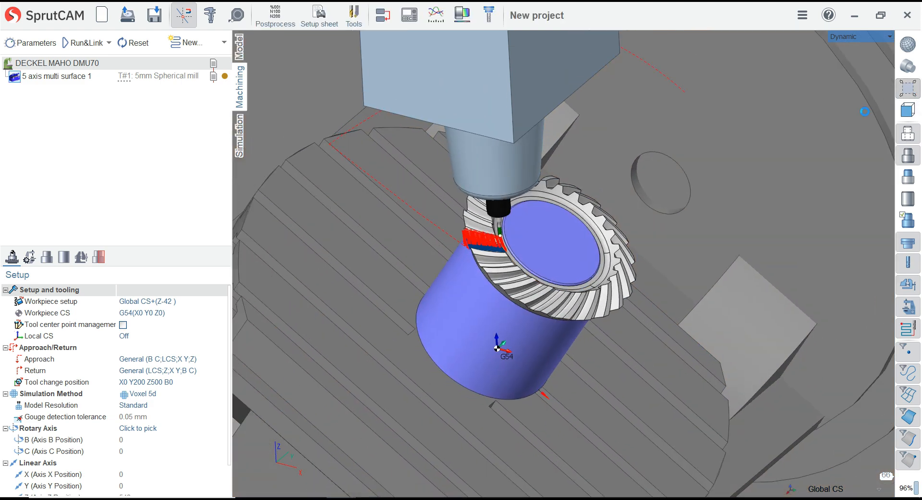
pyautogui.scroll(8, 507, 304)
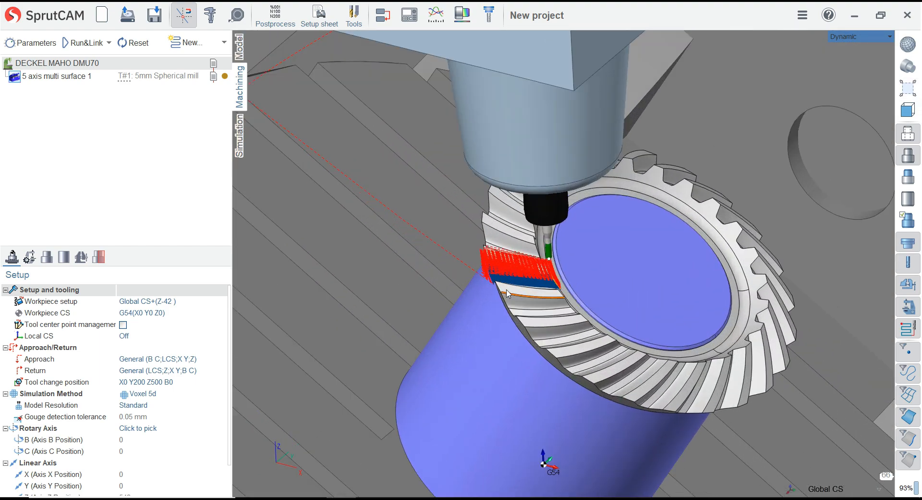
pyautogui.scroll(4, 507, 292)
pyautogui.moveTo(506, 291); pyautogui.dragTo(628, 262, button='middle')
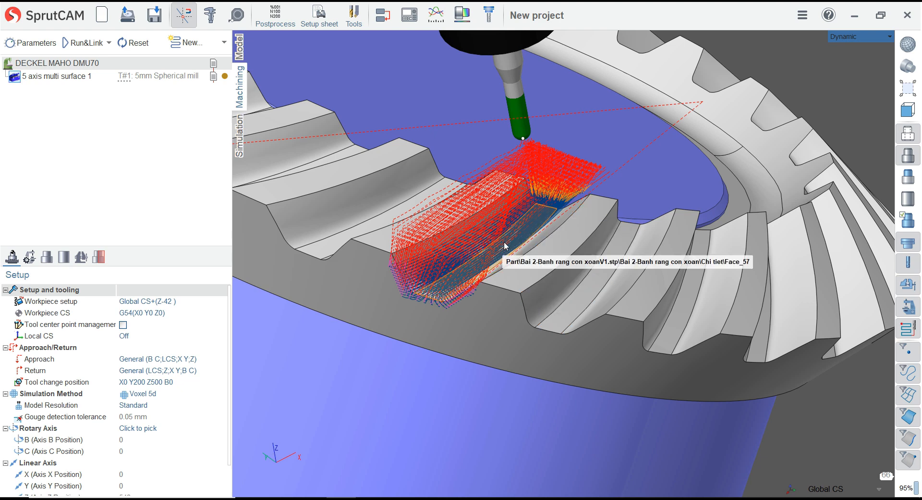
pyautogui.scroll(-1, 616, 259)
pyautogui.scroll(-1, 617, 260)
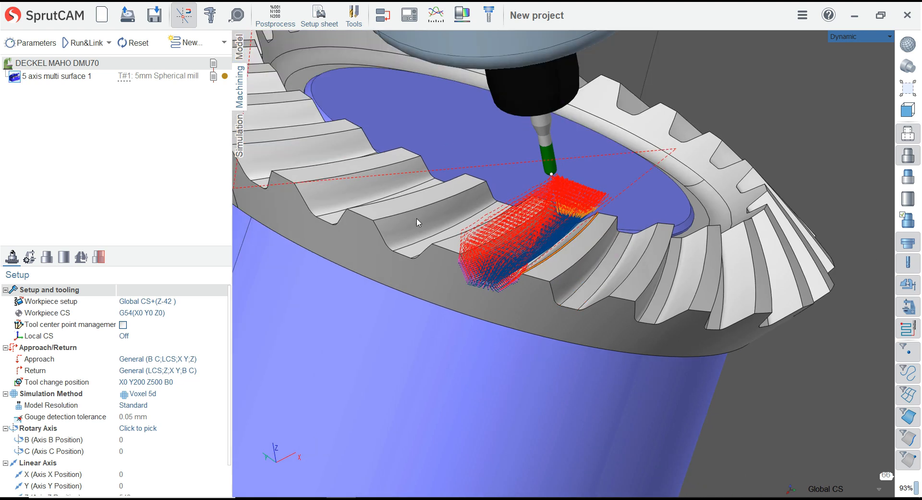
# Open the link parameters of the first 5 axis multi surface operation and compare them with the link moves on its toolpath
pyautogui.click(71, 78)
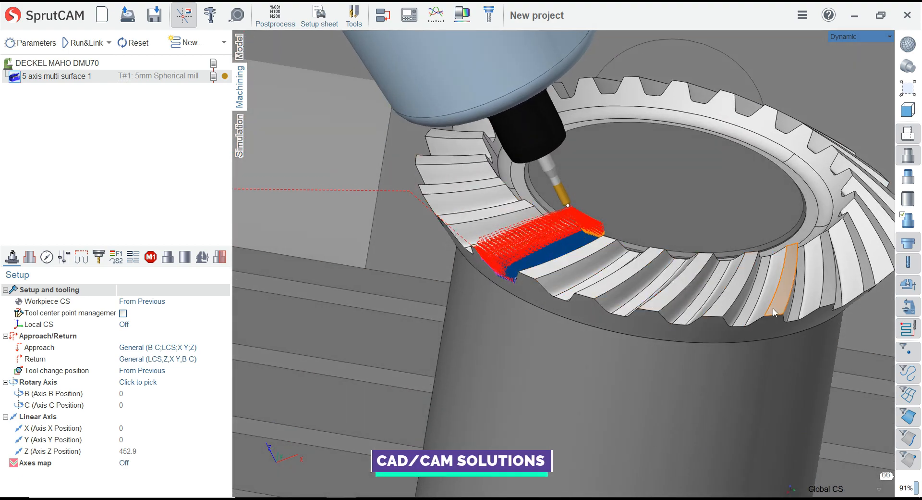
pyautogui.moveTo(546, 262)
pyautogui.mouseDown(button='middle')
pyautogui.moveTo(497, 310)
pyautogui.moveTo(563, 259)
pyautogui.mouseUp(button='middle')
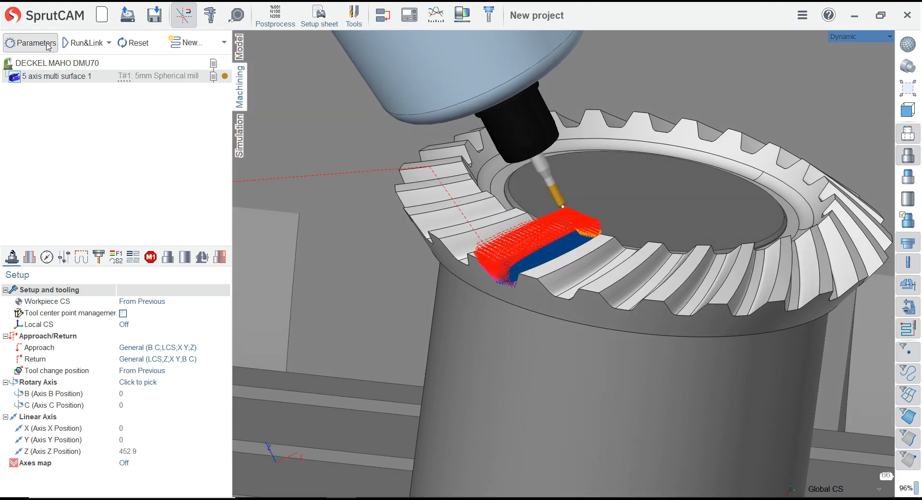
pyautogui.click(30, 42)
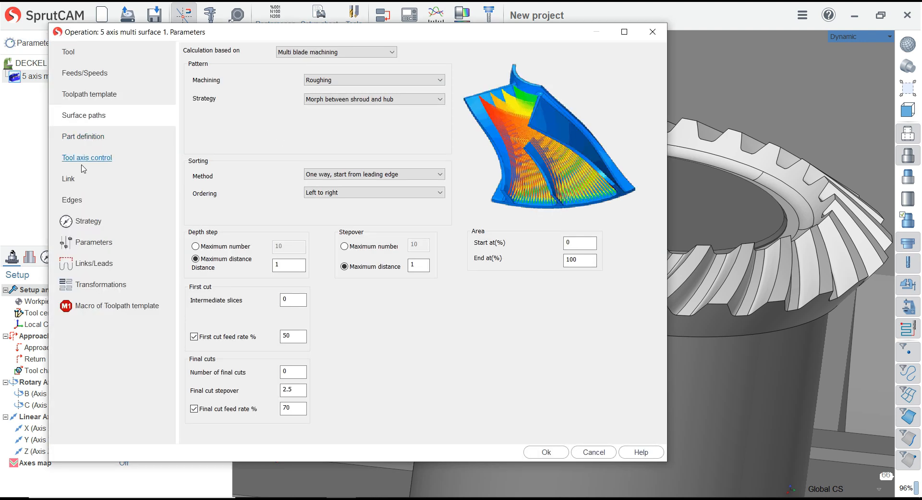
pyautogui.click(76, 179)
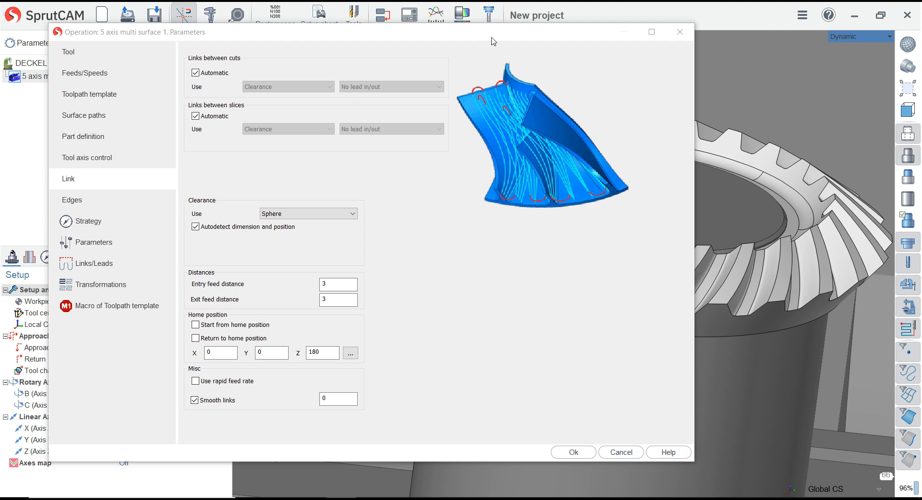
pyautogui.moveTo(494, 41); pyautogui.dragTo(148, 54)
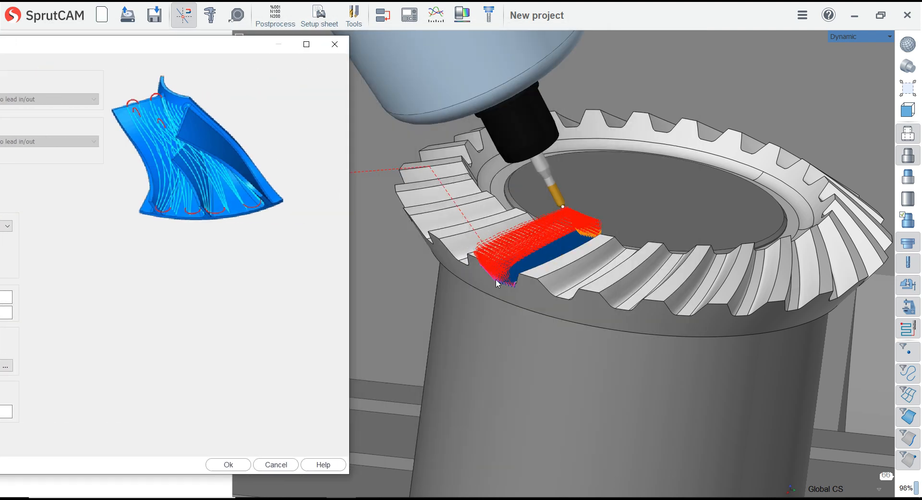
pyautogui.moveTo(237, 55); pyautogui.dragTo(605, 62)
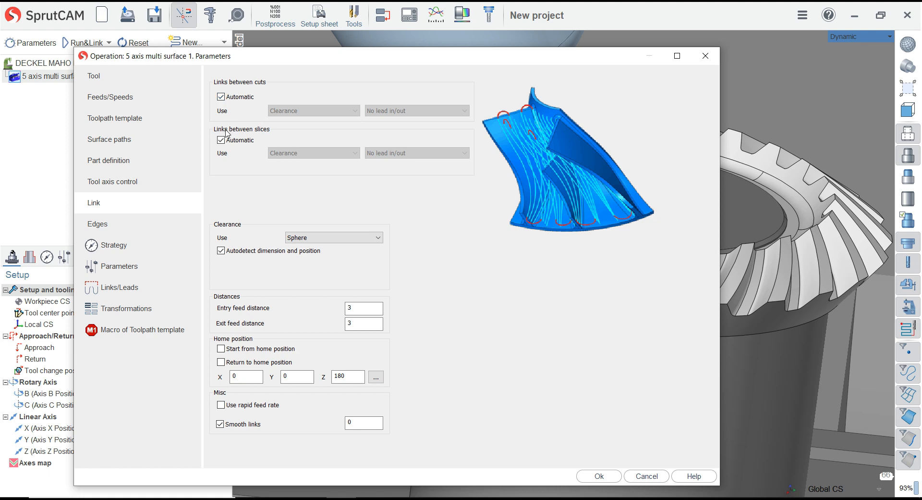
# Try replacing the automatic links between cuts with Clearance, look over the lead in/out choices, and discard the changes
pyautogui.click(227, 99)
pyautogui.click(313, 111)
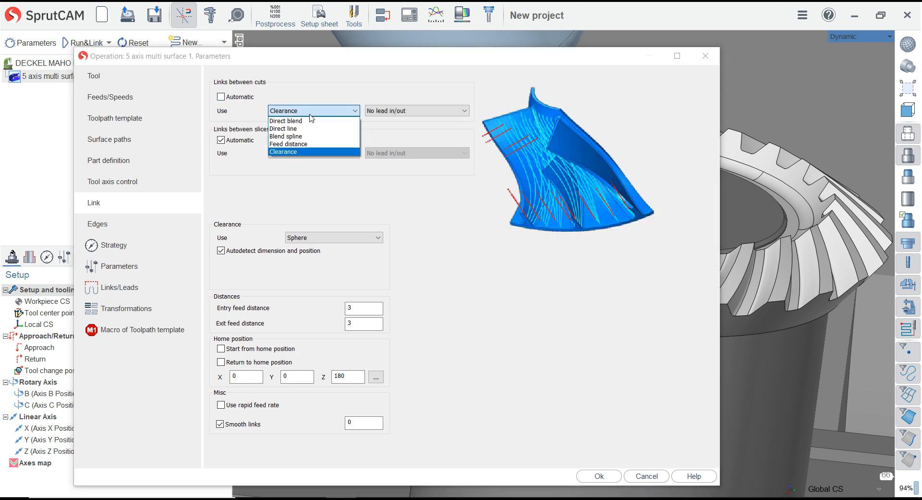
pyautogui.click(312, 151)
pyautogui.click(401, 112)
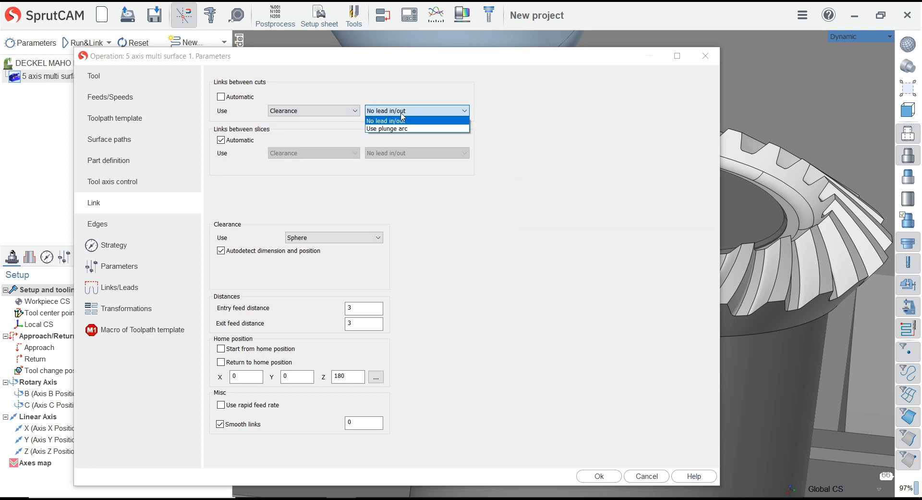
pyautogui.click(388, 85)
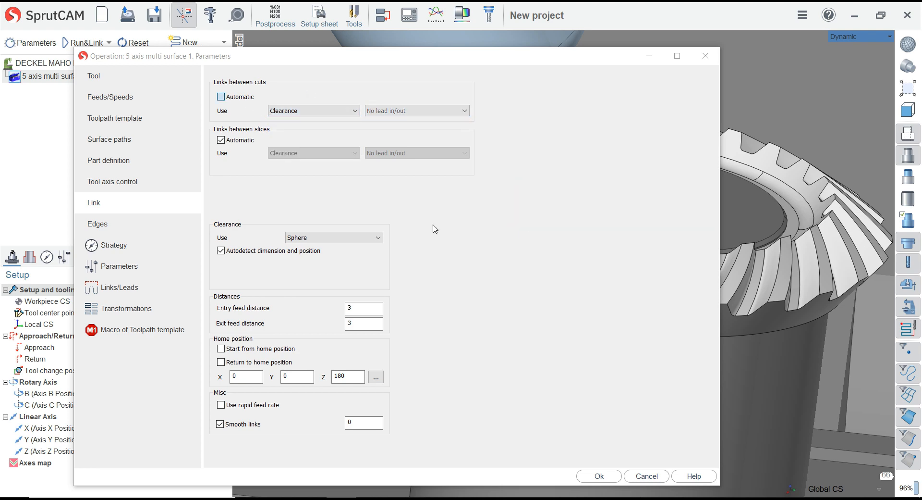
pyautogui.click(663, 477)
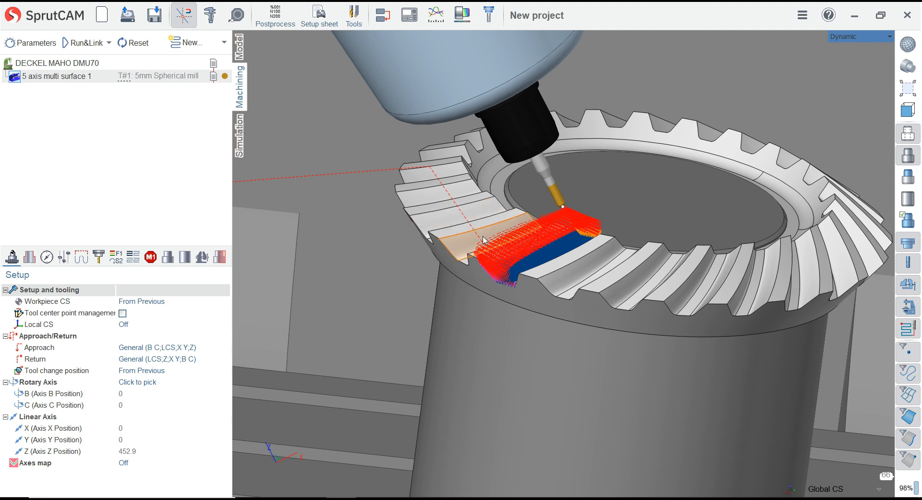
# Duplicate the 5 axis multi surface roughing operation and select the copy
pyautogui.scroll(3, 471, 230)
pyautogui.scroll(-4, 485, 246)
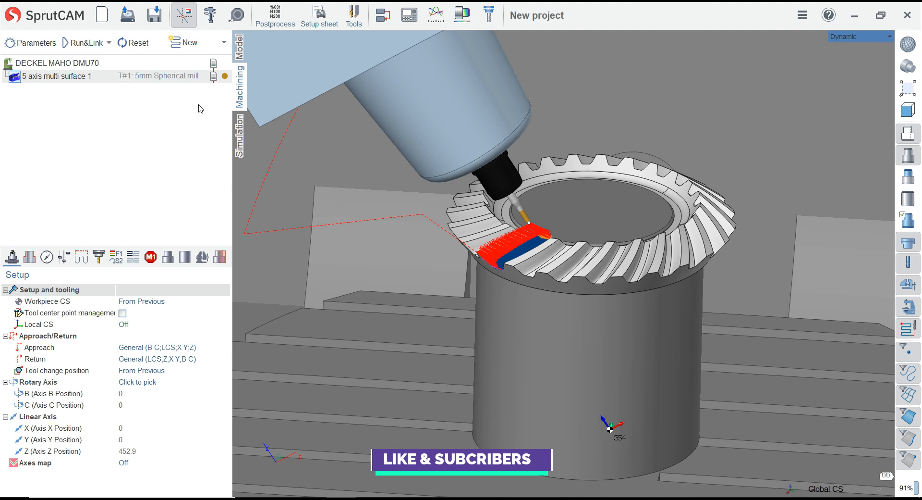
pyautogui.moveTo(495, 252); pyautogui.dragTo(344, 196, button='middle')
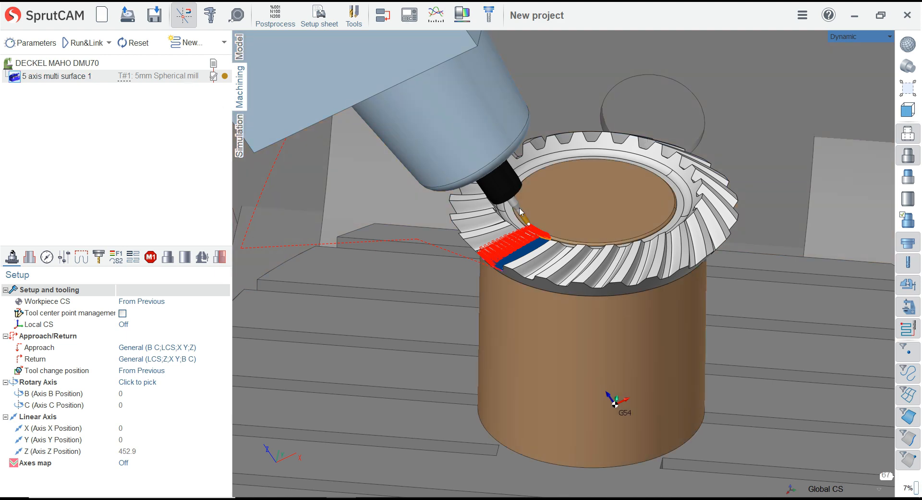
pyautogui.moveTo(518, 212); pyautogui.dragTo(570, 181, button='middle')
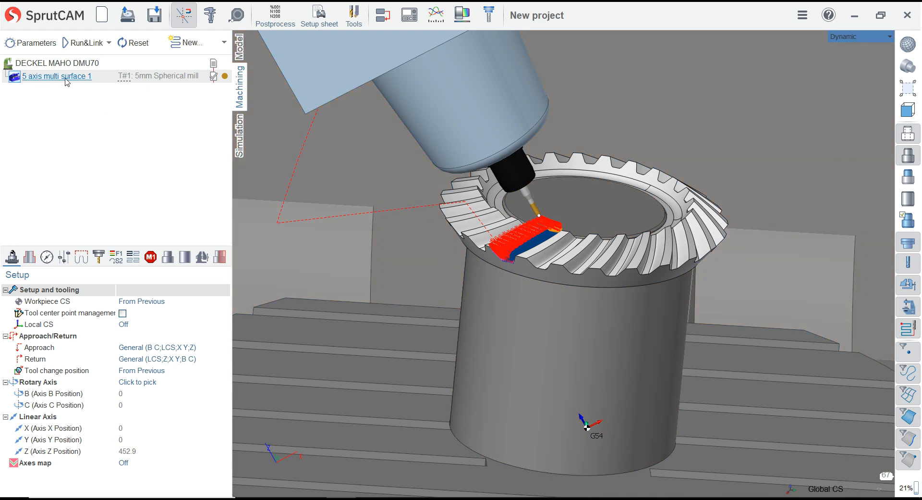
pyautogui.rightClick(66, 78)
pyautogui.click(78, 100)
pyautogui.rightClick(59, 80)
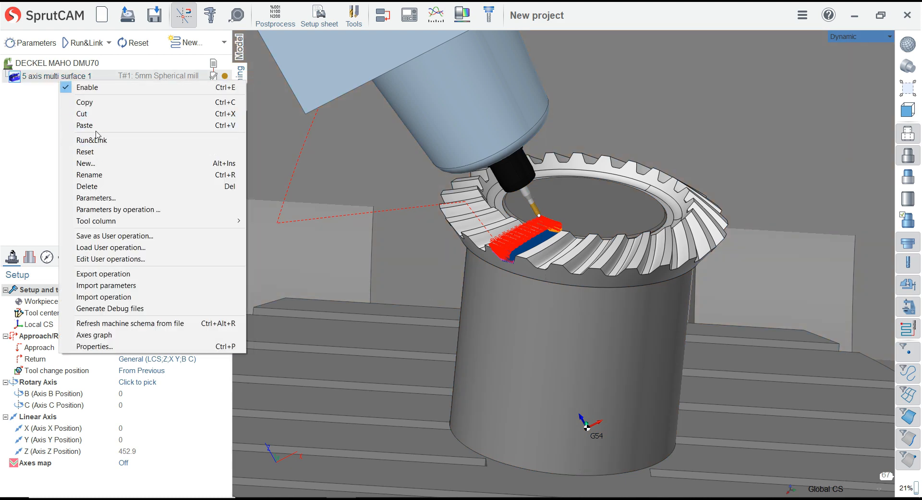
pyautogui.click(85, 125)
pyautogui.click(56, 89)
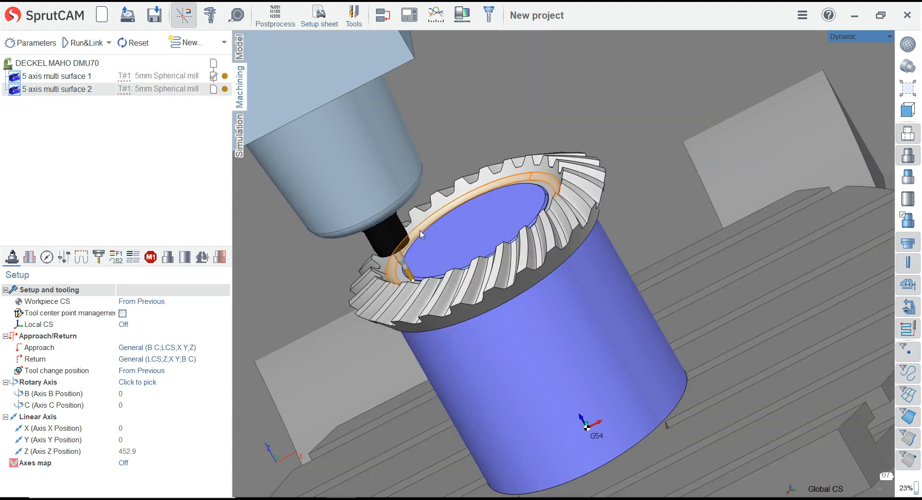
# Display the machined workpiece over the gear model and inspect the roughed tooth gap up close
pyautogui.scroll(2, 408, 302)
pyautogui.moveTo(412, 299); pyautogui.dragTo(589, 275, button='middle')
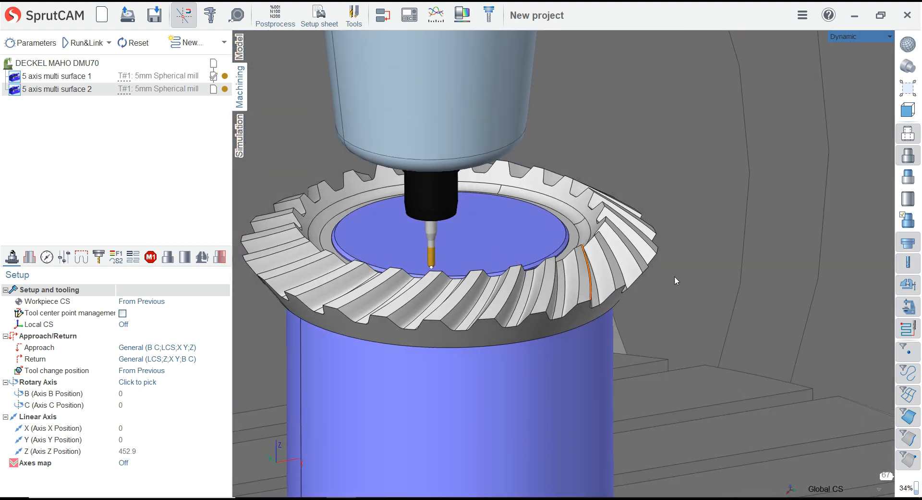
pyautogui.click(908, 220)
pyautogui.scroll(3, 496, 246)
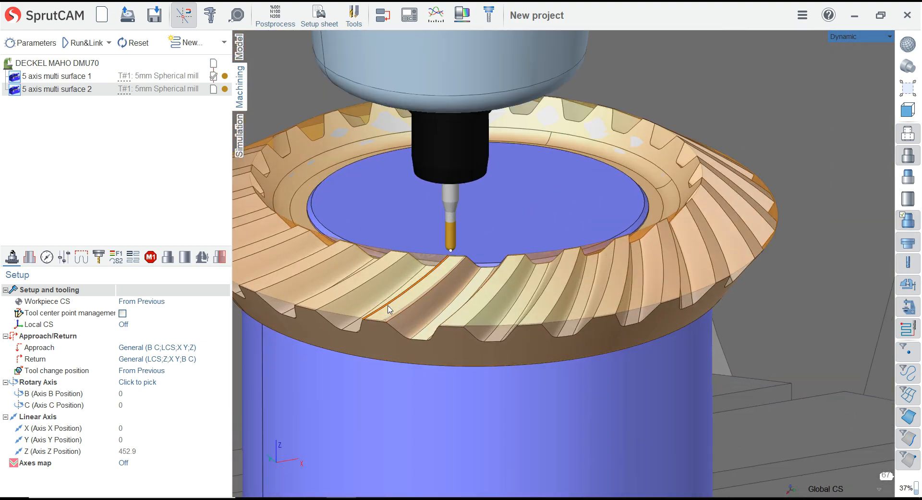
pyautogui.moveTo(495, 245); pyautogui.dragTo(564, 198, button='middle')
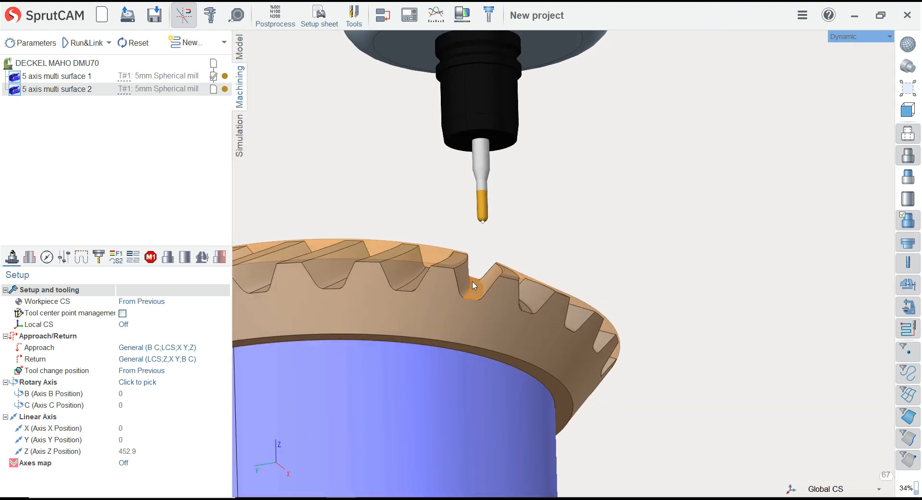
pyautogui.scroll(3, 474, 286)
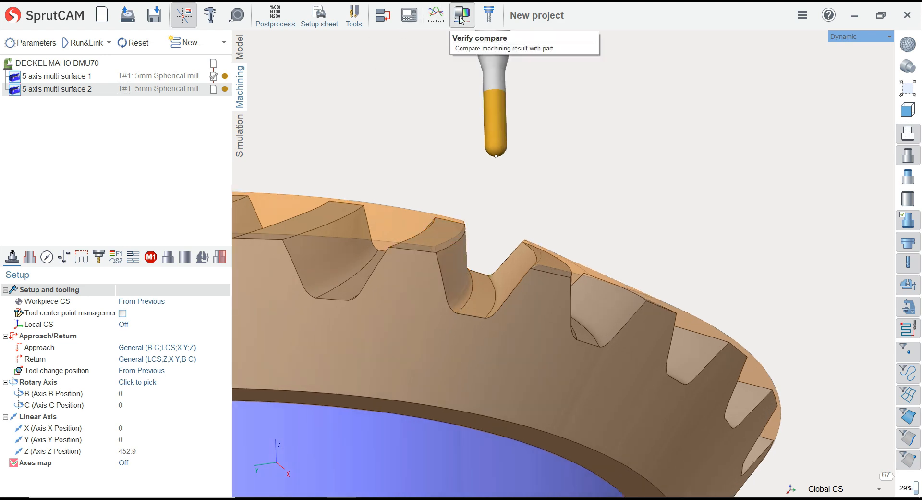
# Compare the machining result with the part, examine the deviations inside the roughed tooth gap, and turn the comparison off
pyautogui.click(461, 19)
pyautogui.scroll(-3, 535, 211)
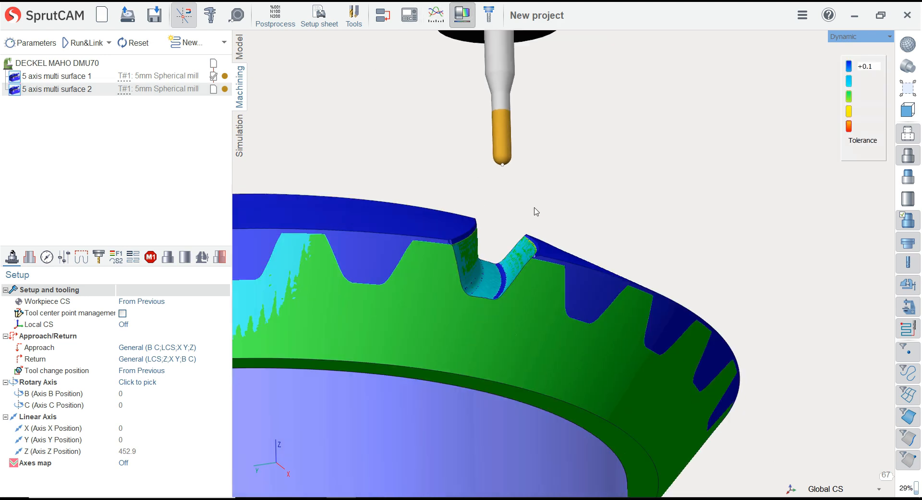
pyautogui.moveTo(535, 211); pyautogui.dragTo(481, 288, button='middle')
pyautogui.scroll(4, 508, 248)
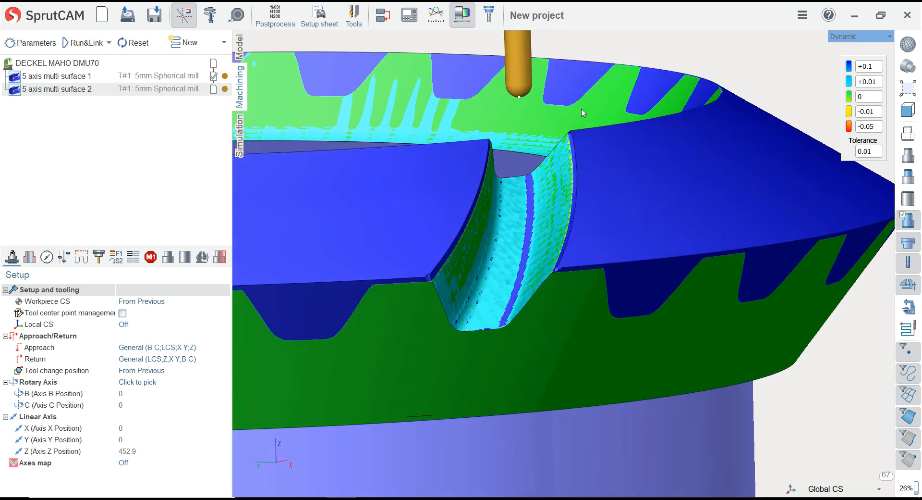
pyautogui.click(463, 24)
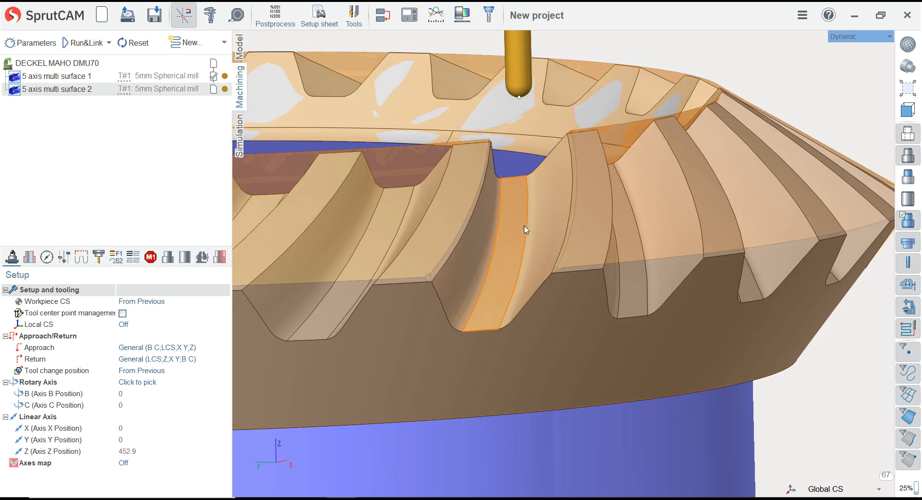
# Change the copied operation's multi blade machining pattern to Blade finishing
pyautogui.scroll(-2, 597, 241)
pyautogui.moveTo(522, 235); pyautogui.dragTo(514, 237, button='middle')
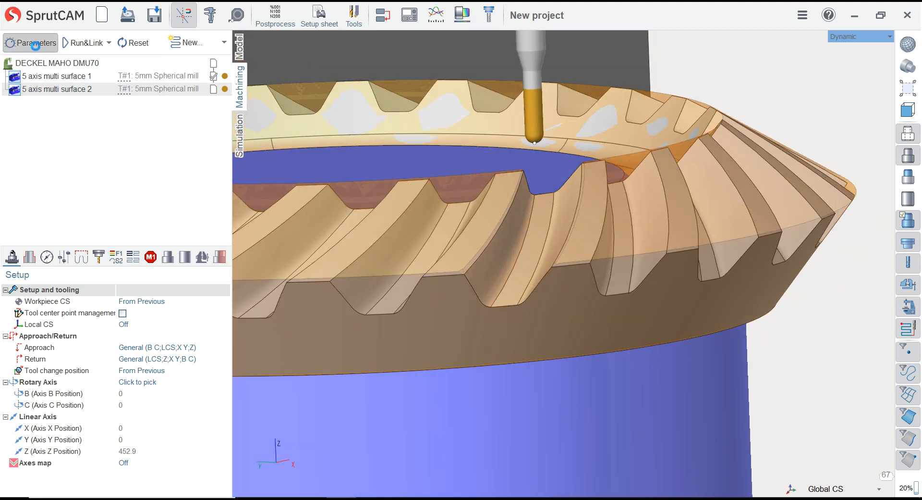
pyautogui.click(35, 43)
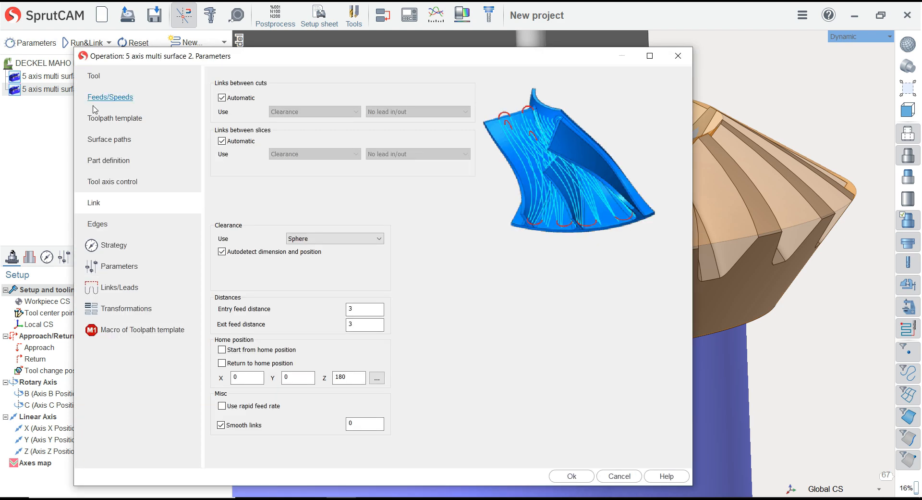
pyautogui.click(123, 149)
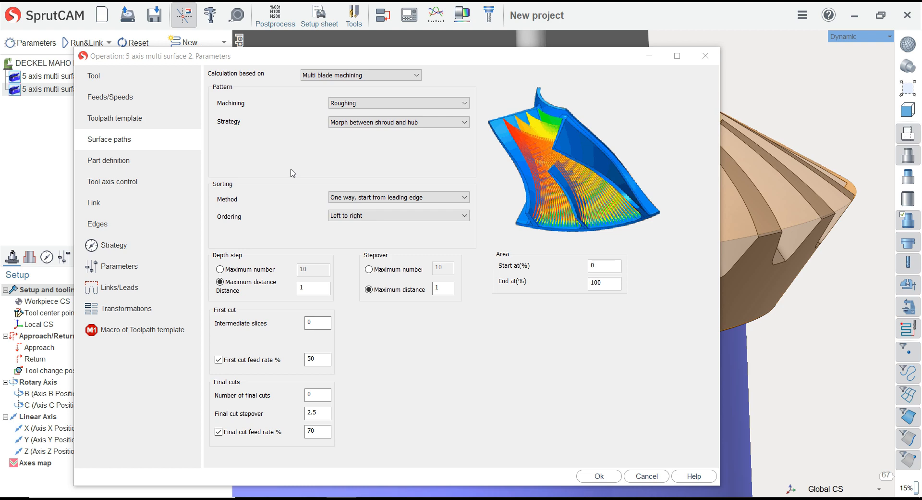
pyautogui.click(356, 105)
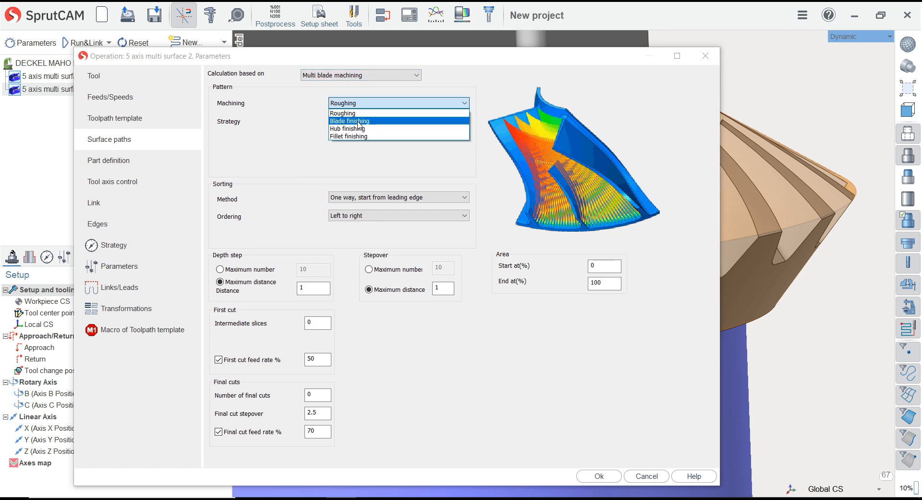
pyautogui.click(358, 121)
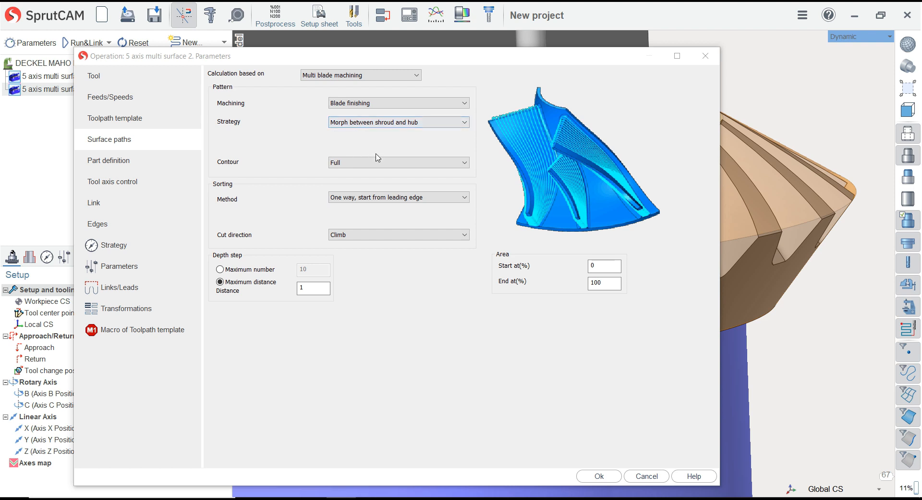
# Set the blade finishing strategy to Offset from hub and its contour to Pocket
pyautogui.click(362, 123)
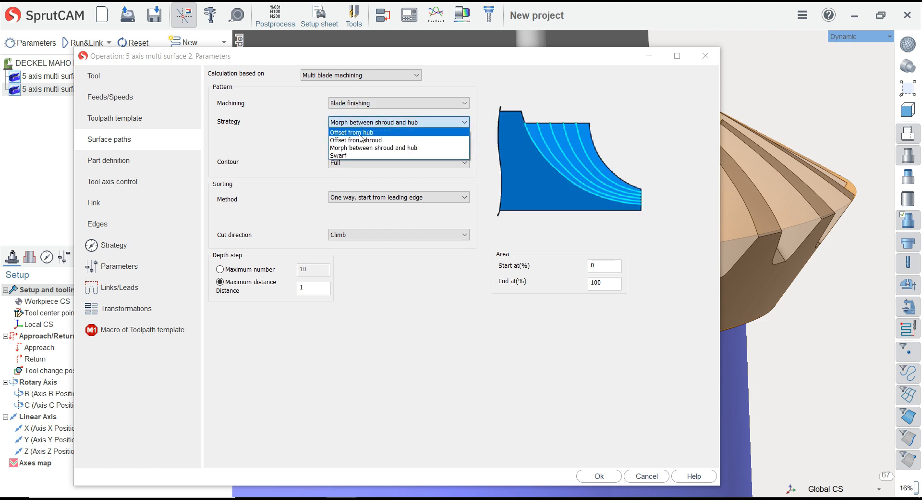
pyautogui.click(361, 133)
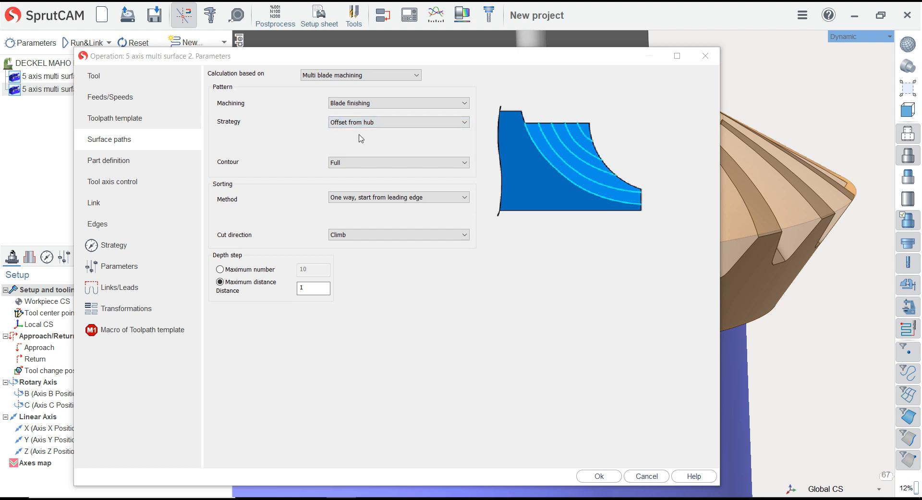
pyautogui.click(361, 161)
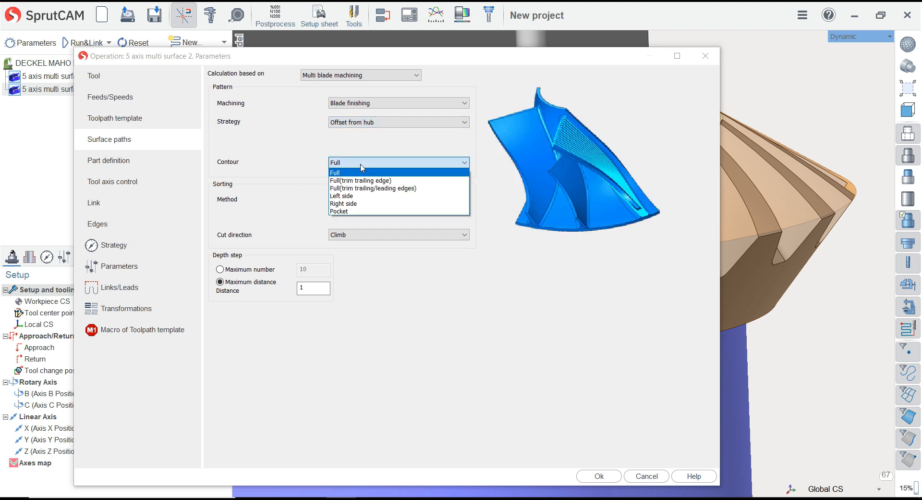
pyautogui.click(364, 212)
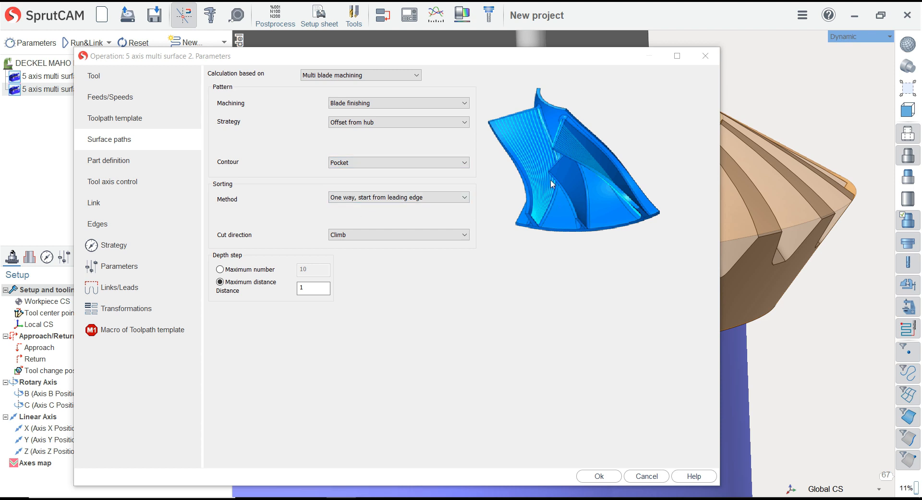
# Set the depth step's maximum distance to 0.25 and check the blade finishing operation's part definition
pyautogui.click(306, 288)
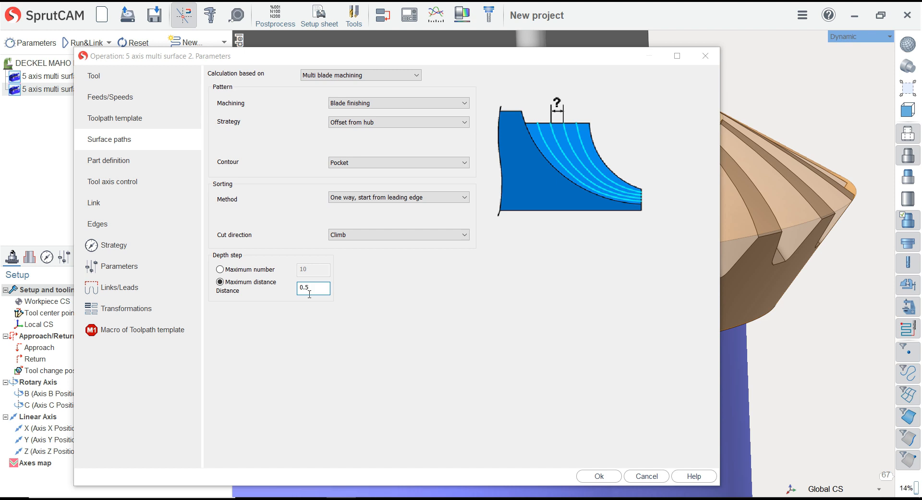
pyautogui.click(122, 163)
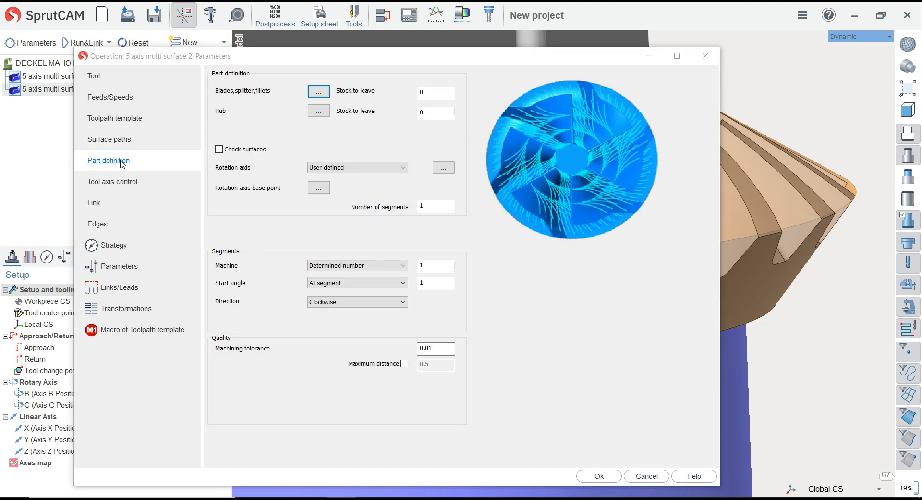
pyautogui.click(120, 143)
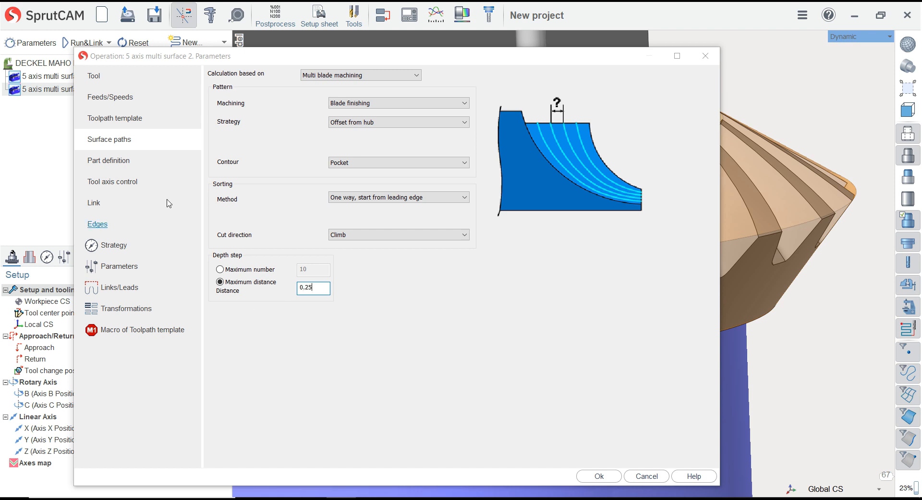
pyautogui.click(129, 165)
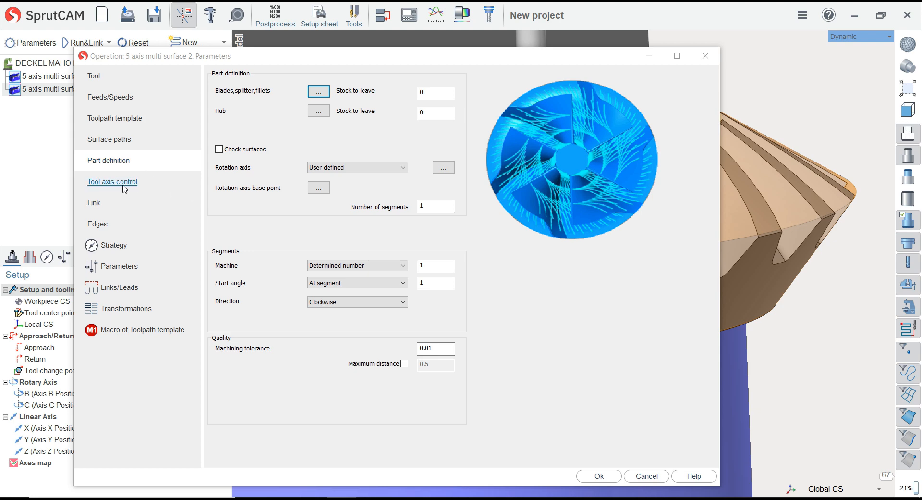
# Examine the blade and hub surface selections and their stock to leave in the finishing operation's part definition
pyautogui.click(443, 92)
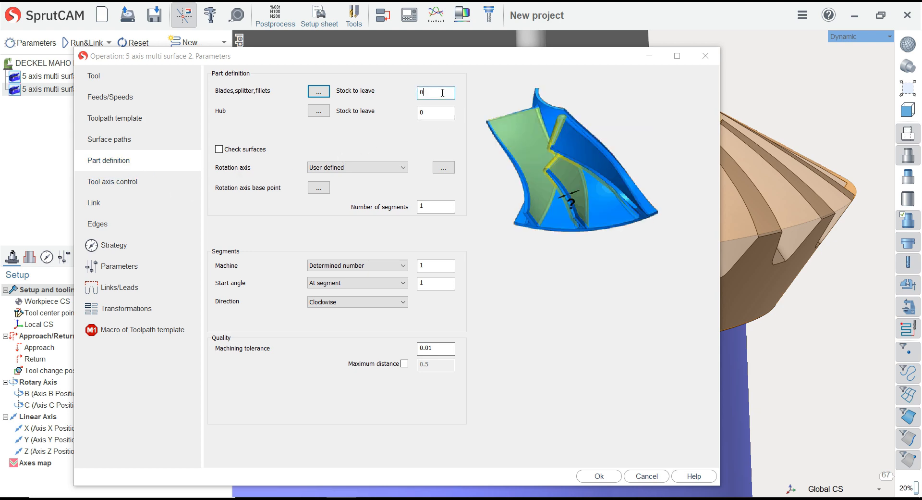
pyautogui.click(327, 94)
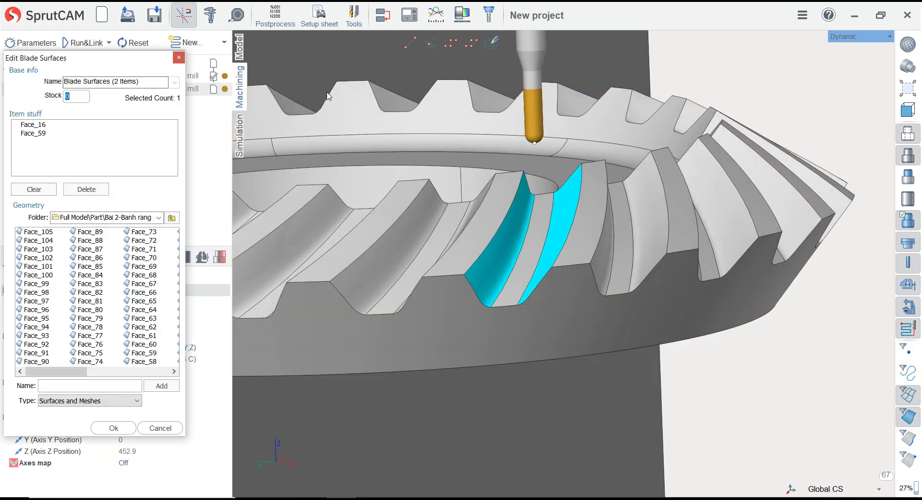
pyautogui.click(161, 428)
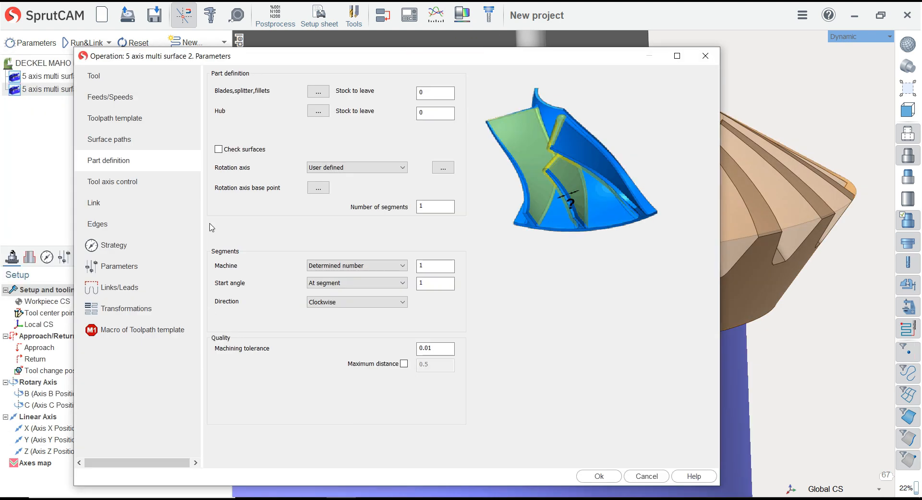
pyautogui.click(426, 111)
pyautogui.click(327, 111)
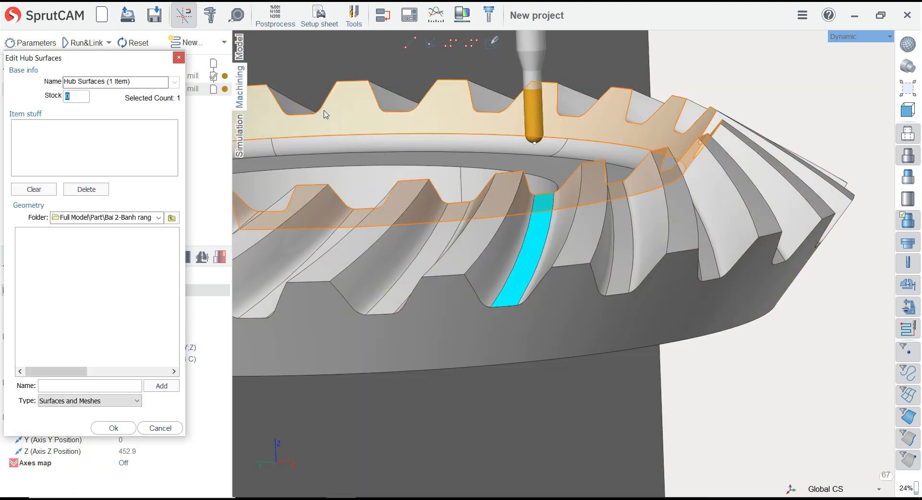
pyautogui.click(172, 429)
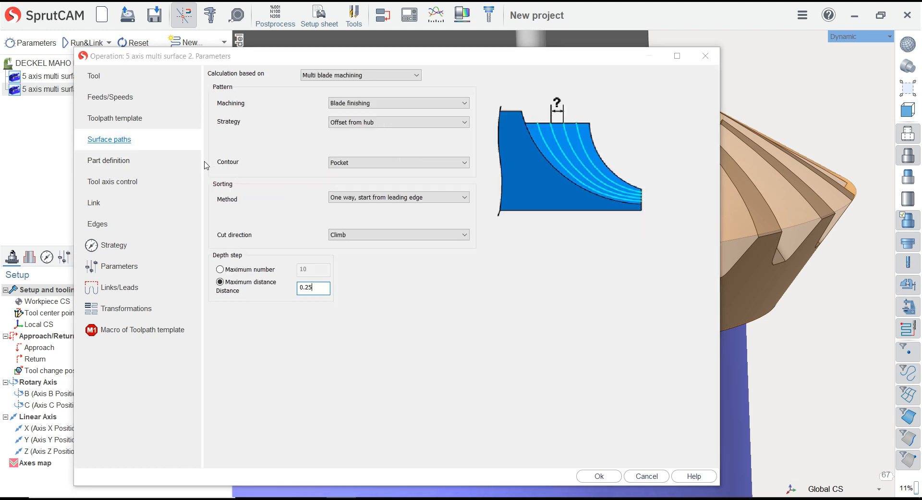
# Change the blade finishing strategy to Offset from shroud
pyautogui.click(121, 139)
pyautogui.click(369, 123)
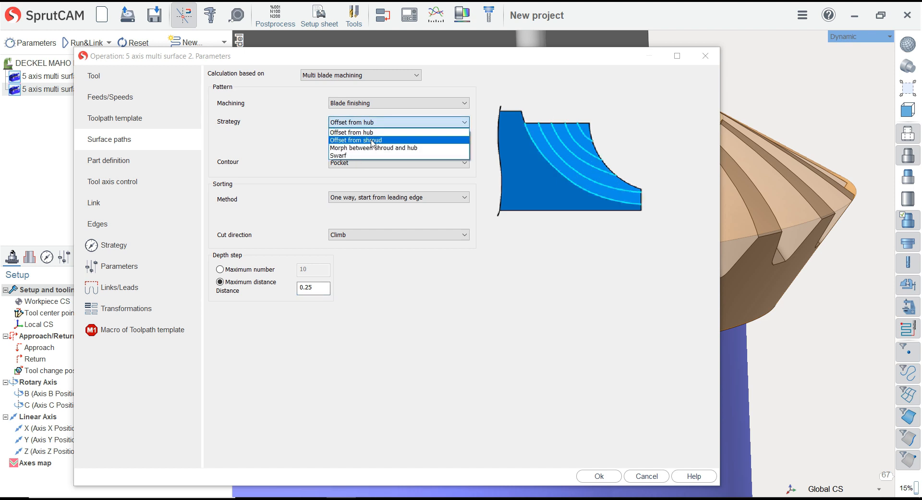
pyautogui.click(373, 140)
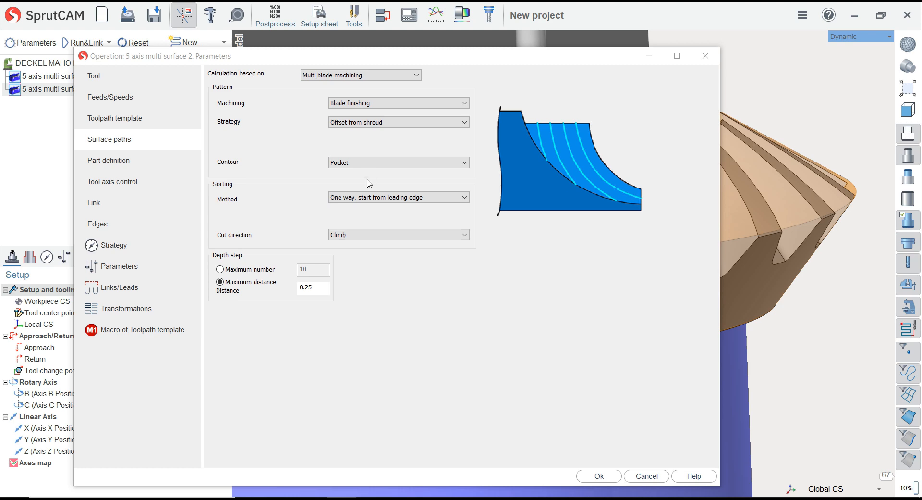
# Check the shroud surface selection, its start offset and the segment settings in the part definition, keeping the two tooth-top faces as shroud
pyautogui.click(113, 160)
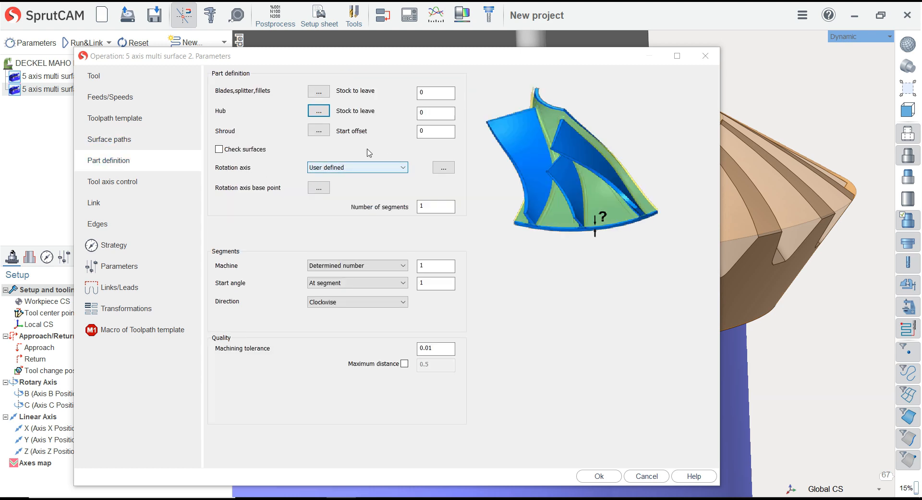
pyautogui.click(443, 131)
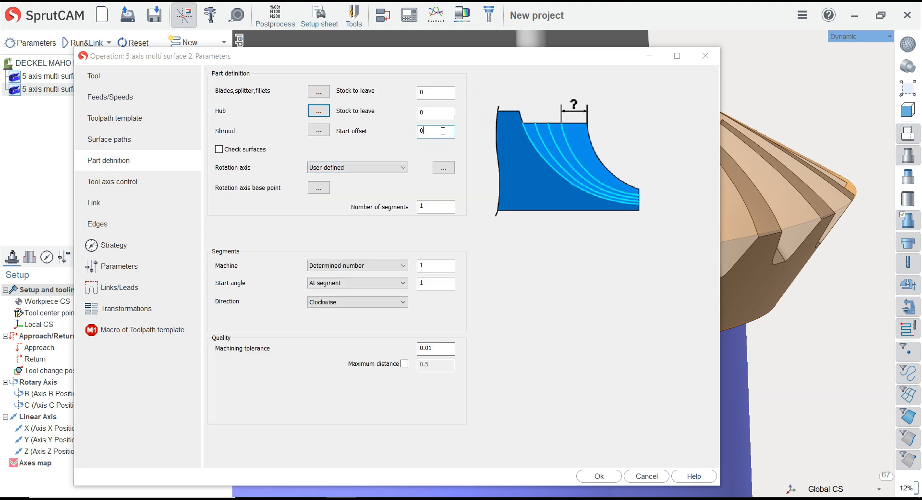
pyautogui.click(319, 130)
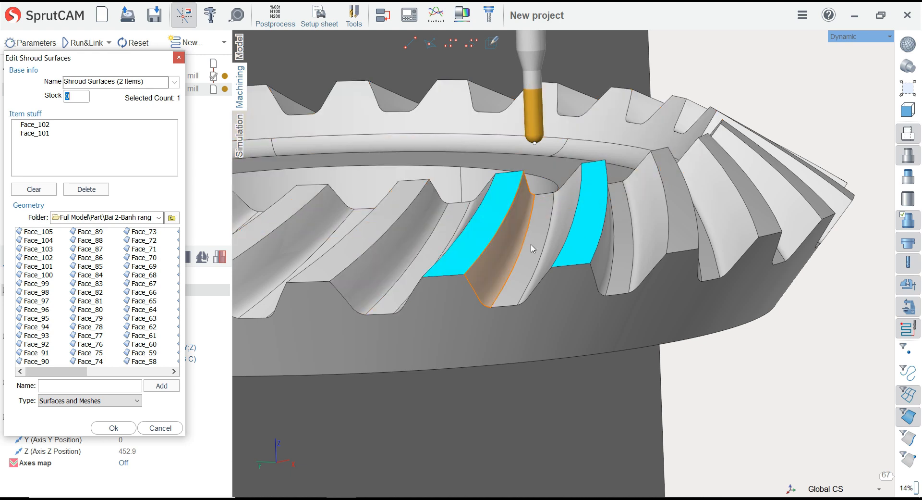
pyautogui.click(123, 427)
pyautogui.click(427, 206)
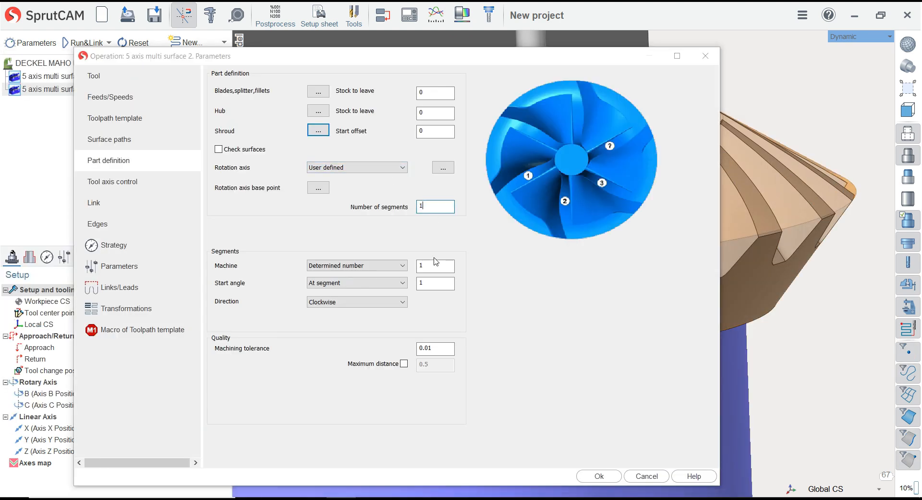
pyautogui.click(433, 286)
pyautogui.click(437, 268)
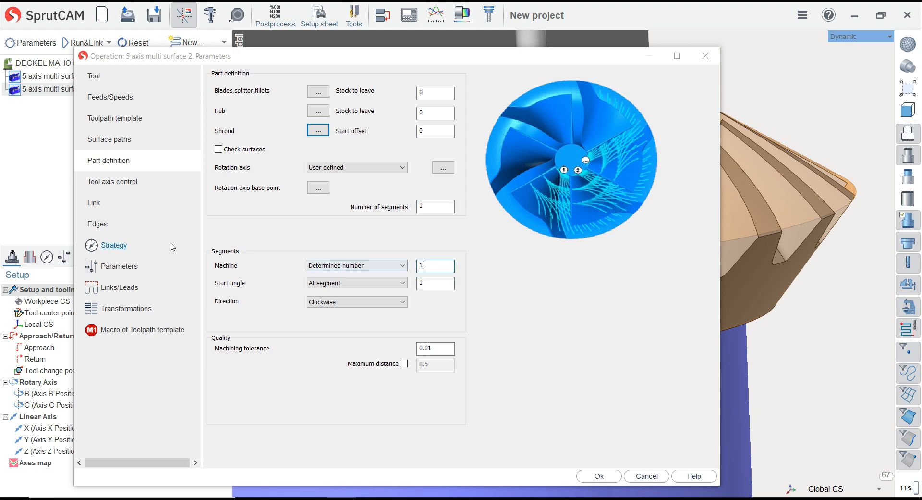
# Review the finishing operation's tool axis, link, edge and strategy settings, accept the parameters and calculate its toolpath
pyautogui.click(113, 182)
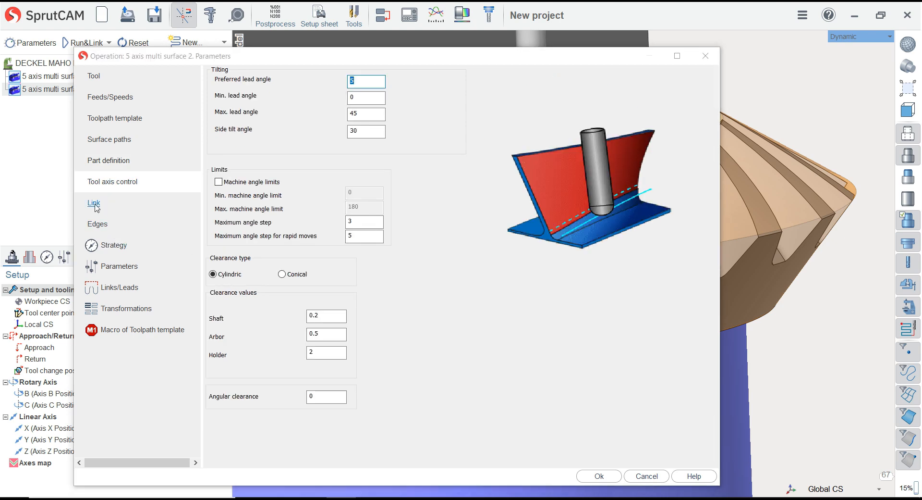
pyautogui.click(94, 204)
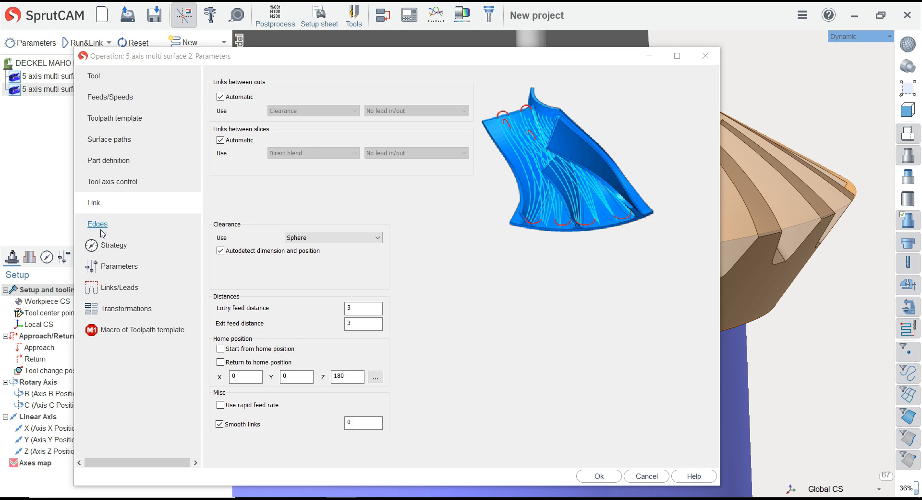
pyautogui.click(98, 225)
pyautogui.click(107, 246)
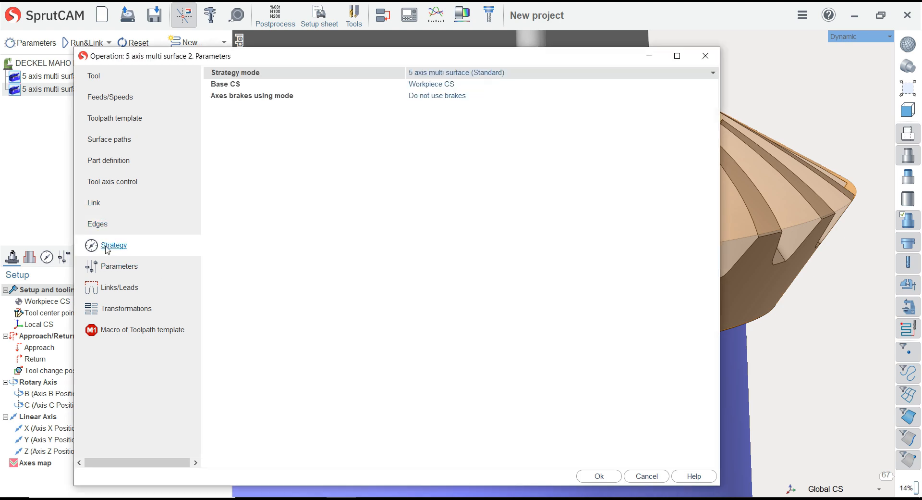
pyautogui.click(110, 267)
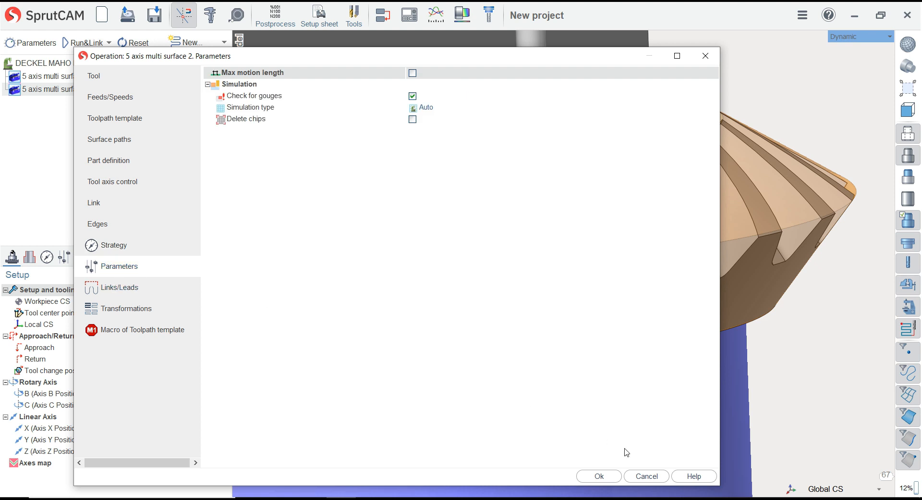
pyautogui.click(599, 476)
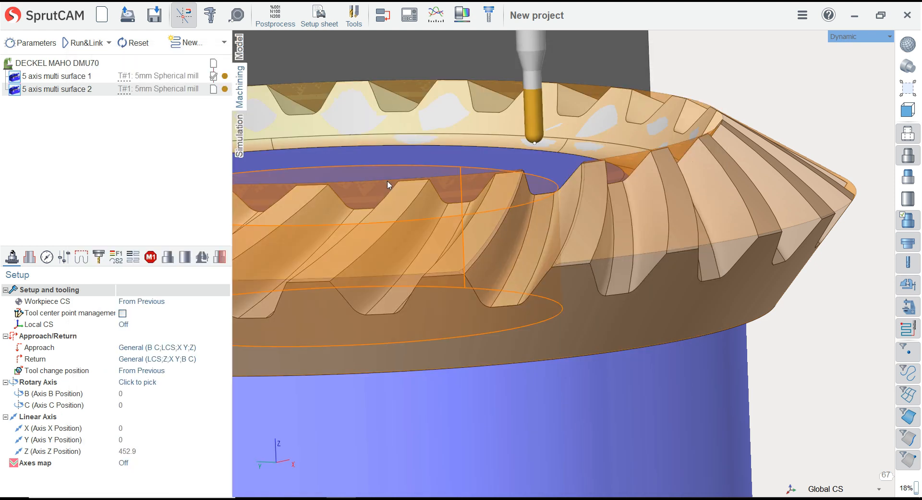
pyautogui.click(95, 48)
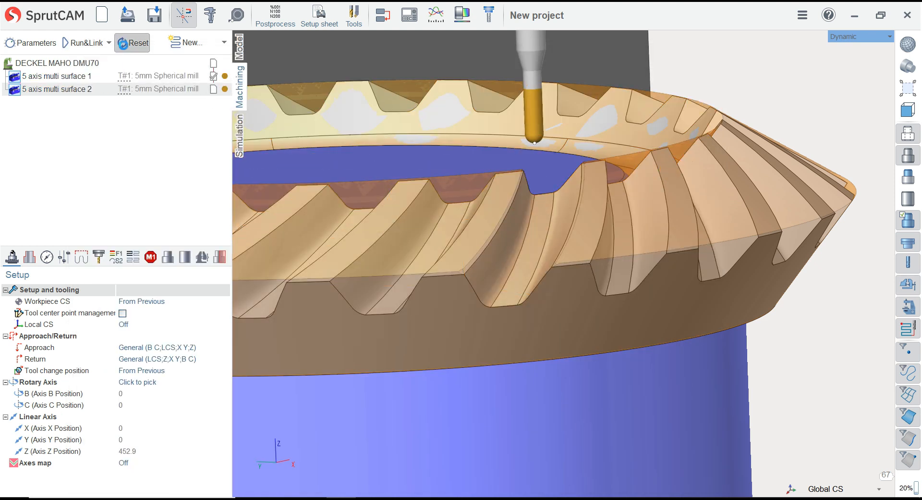
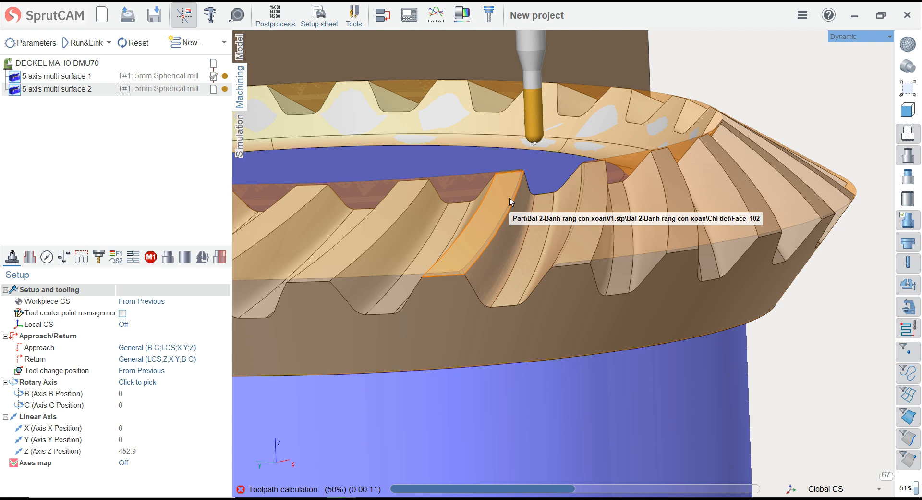
# Examine the finishing toolpath in the tooth gap from several sides and compare it with the roughing operation's toolpath
pyautogui.scroll(-2, 527, 224)
pyautogui.moveTo(519, 232); pyautogui.dragTo(497, 217, button='middle')
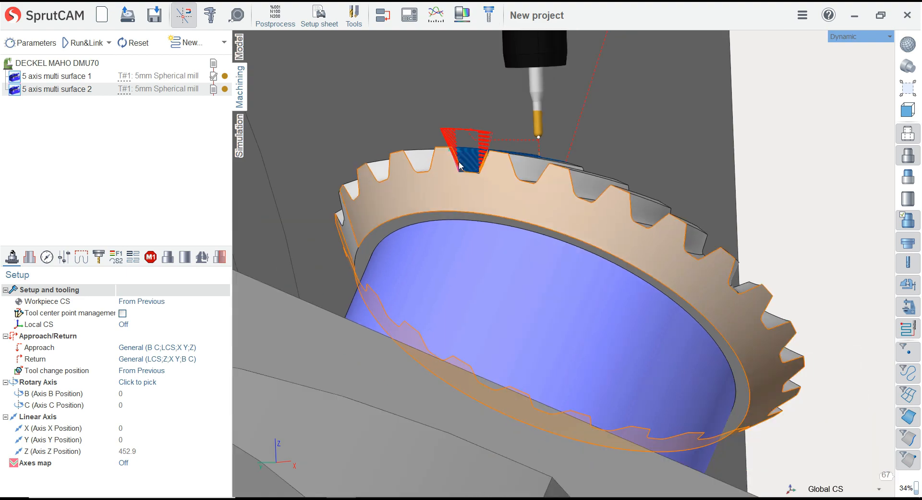
pyautogui.moveTo(459, 165); pyautogui.dragTo(430, 237, button='middle')
pyautogui.scroll(10, 480, 173)
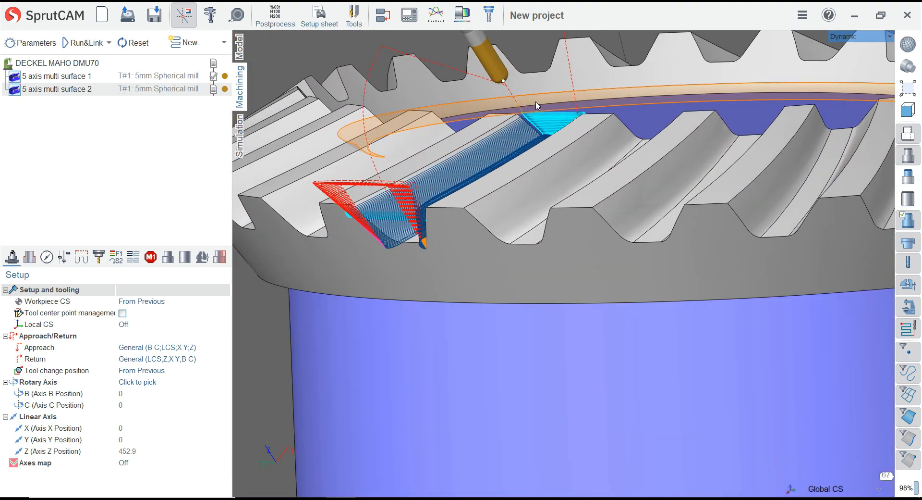
pyautogui.scroll(-10, 487, 170)
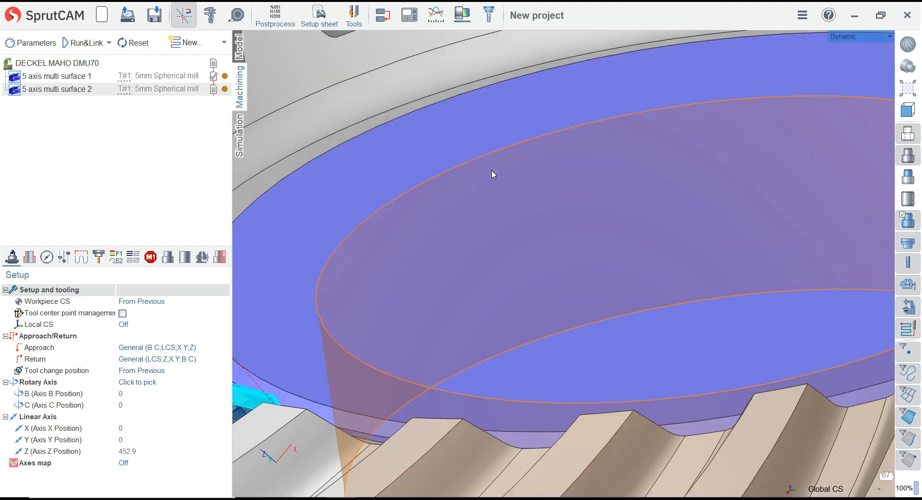
pyautogui.scroll(-6, 485, 194)
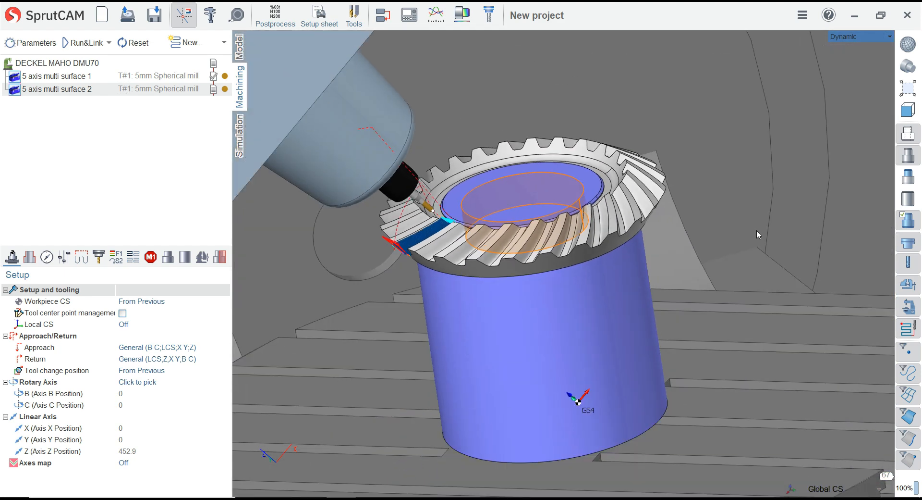
pyautogui.click(756, 231)
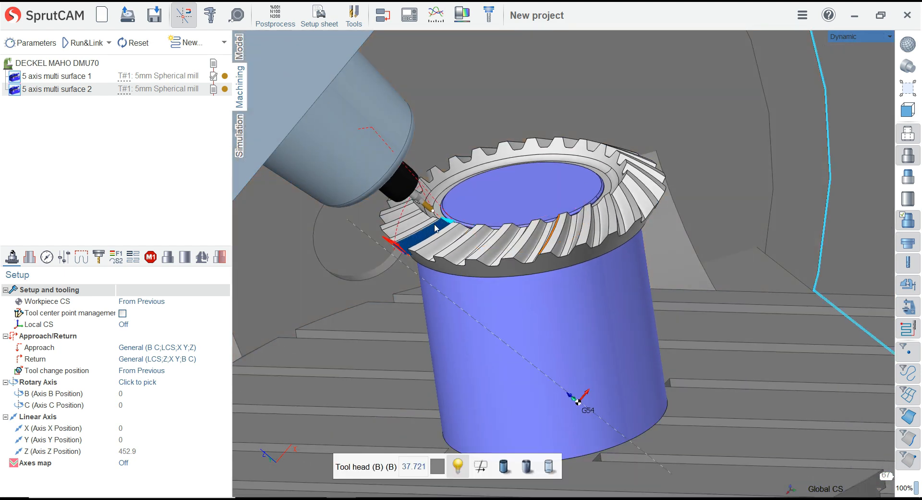
pyautogui.moveTo(429, 226); pyautogui.dragTo(467, 238, button='middle')
pyautogui.scroll(8, 467, 238)
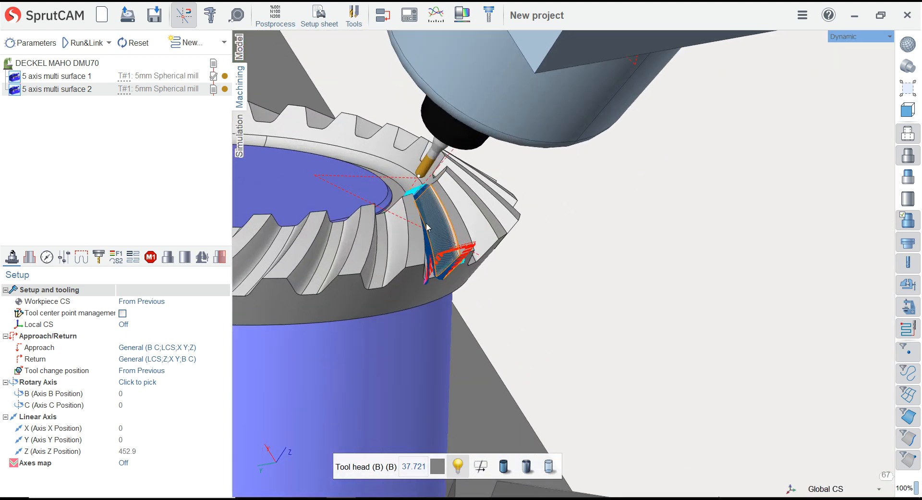
pyautogui.moveTo(404, 194); pyautogui.dragTo(563, 197, button='middle')
pyautogui.scroll(-2, 561, 192)
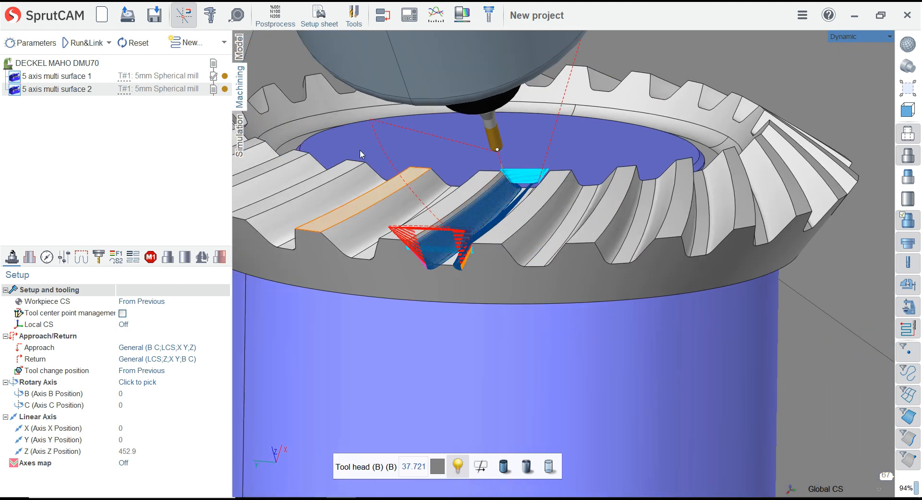
pyautogui.click(57, 76)
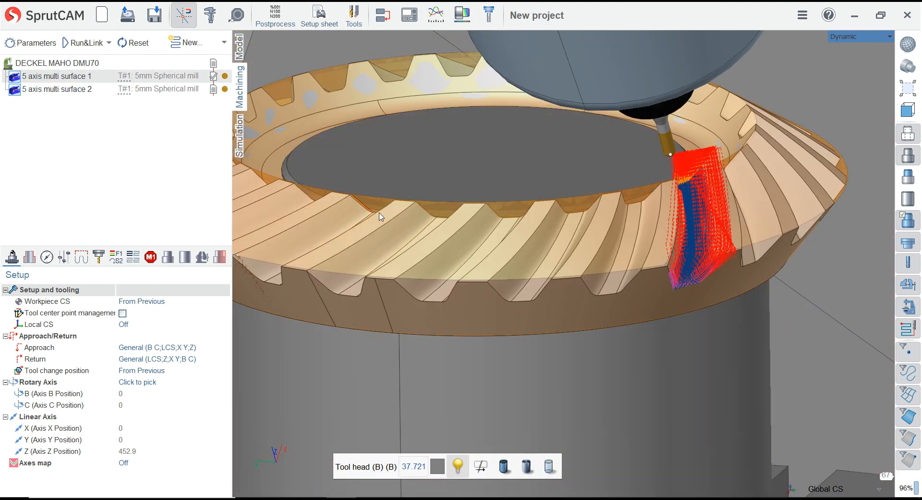
pyautogui.scroll(-3, 379, 215)
pyautogui.moveTo(514, 221); pyautogui.dragTo(566, 205, button='middle')
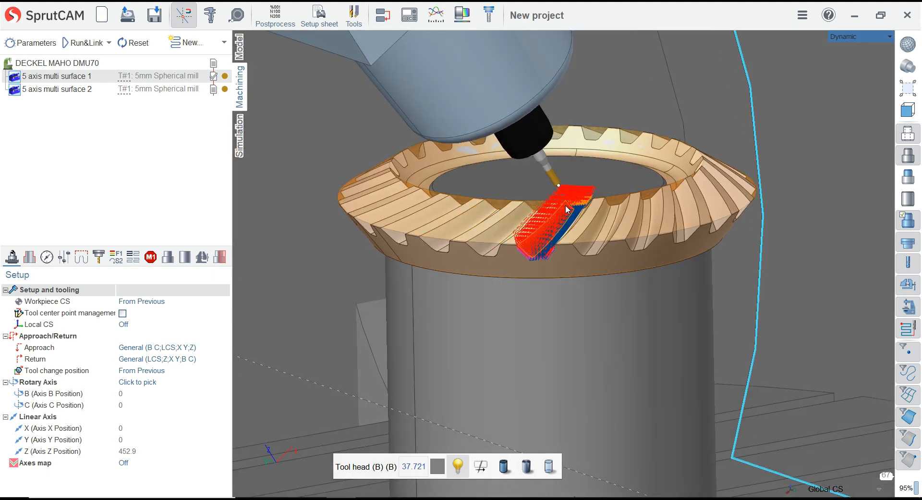
pyautogui.scroll(5, 566, 205)
# In the roughing operation's part definition, set the blade and hub stock to leave and the shroud start offset to 0.2, and accept
pyautogui.click(43, 45)
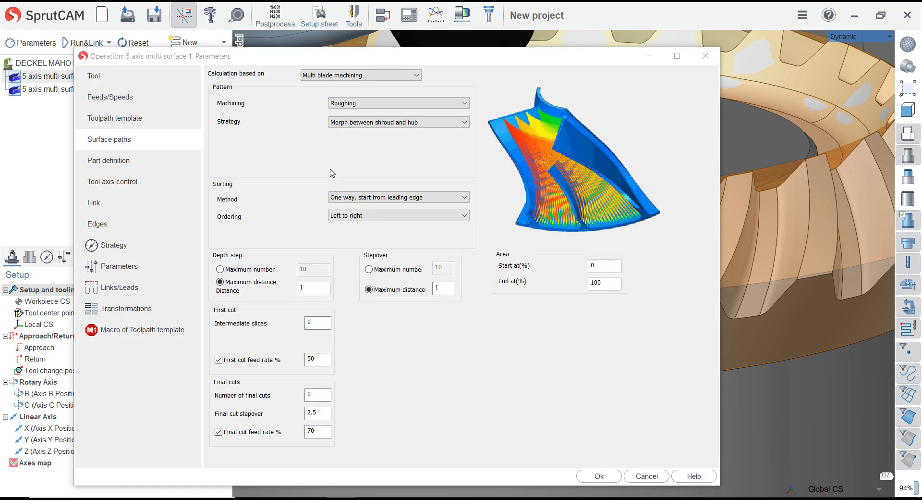
pyautogui.click(115, 161)
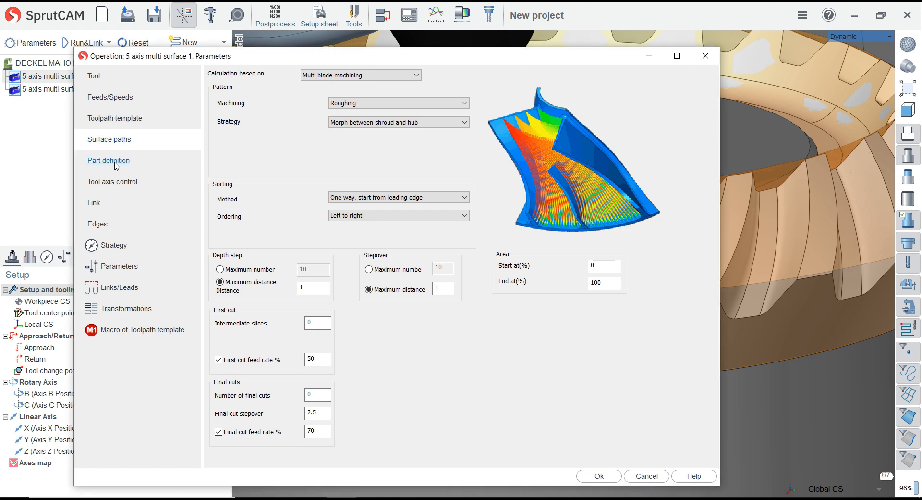
pyautogui.click(442, 93)
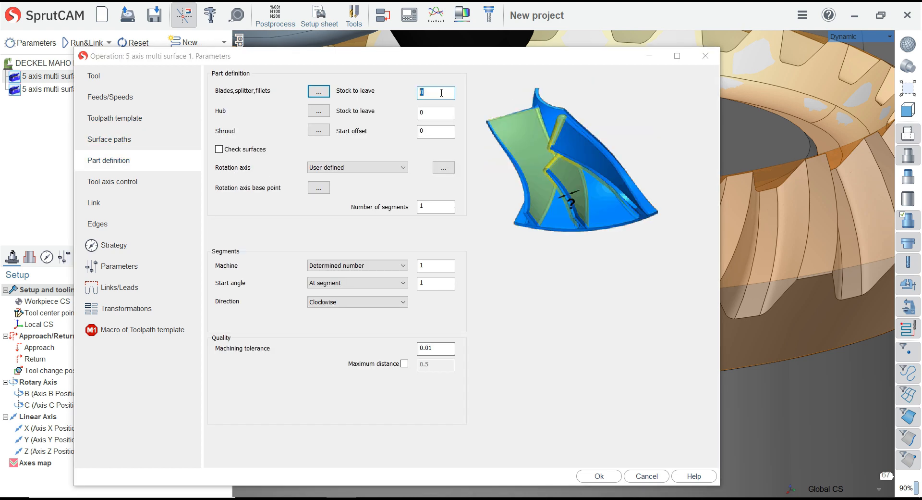
pyautogui.write('.2')
pyautogui.click(444, 111)
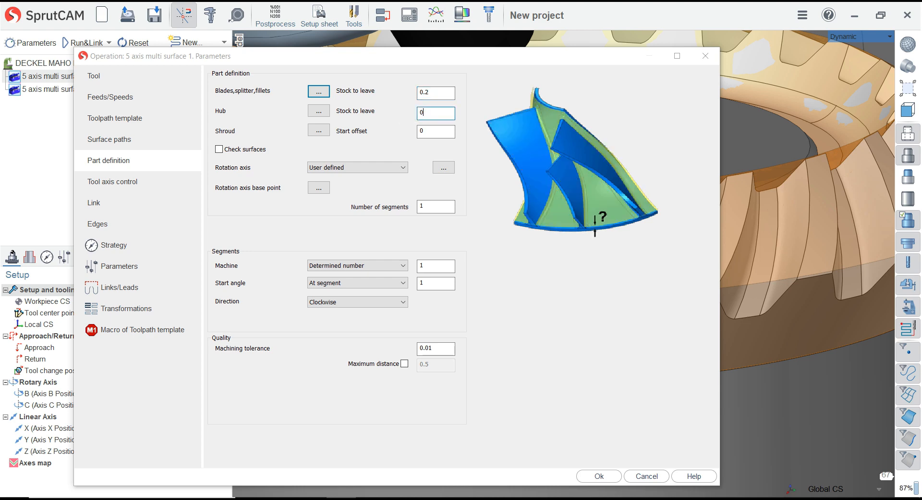
pyautogui.click(436, 131)
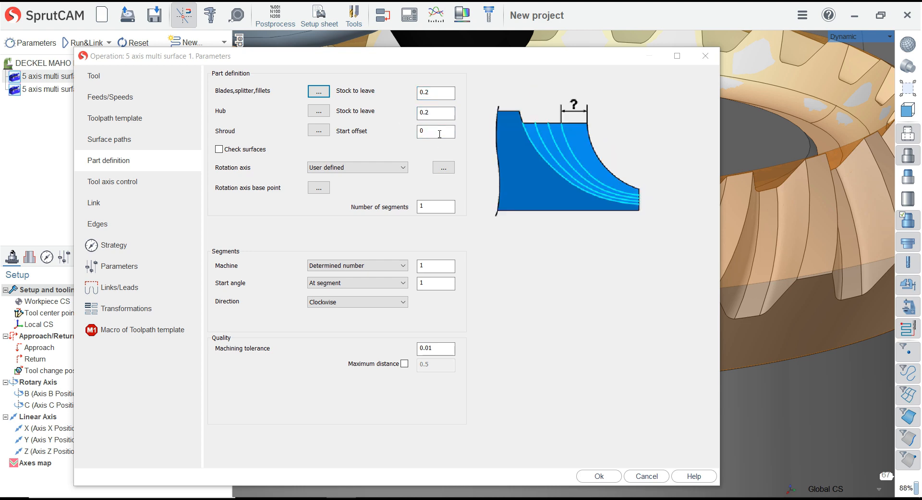
pyautogui.doubleClick(430, 131)
pyautogui.write('0.2')
pyautogui.click(435, 113)
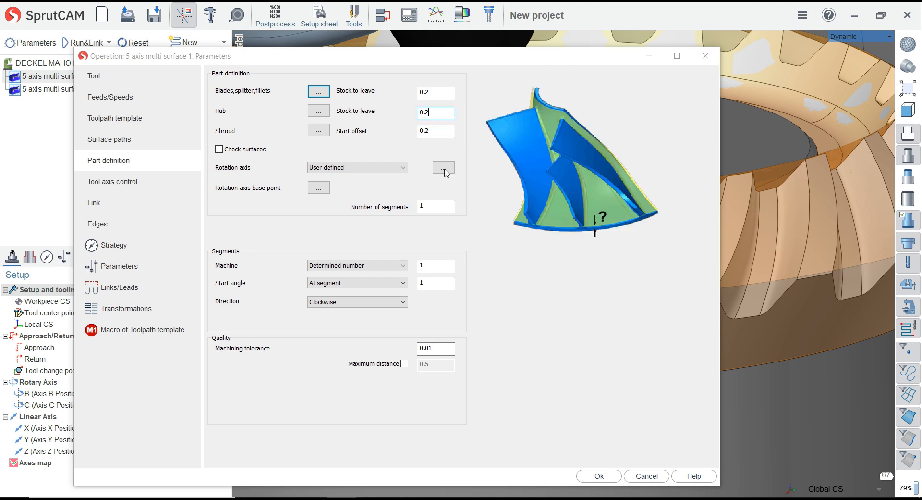
pyautogui.click(591, 480)
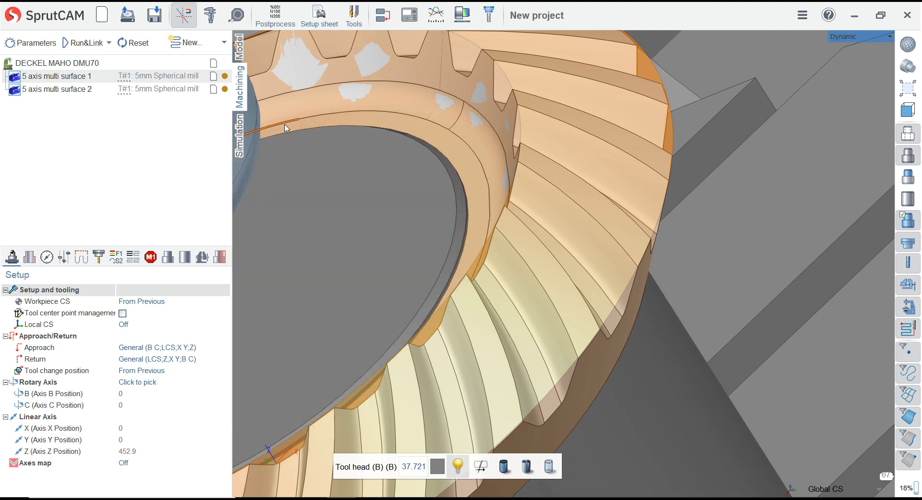
# Recalculate the toolpaths of both operations together from the DECKEL MAHO DMU70 machine level
pyautogui.scroll(-2, 601, 233)
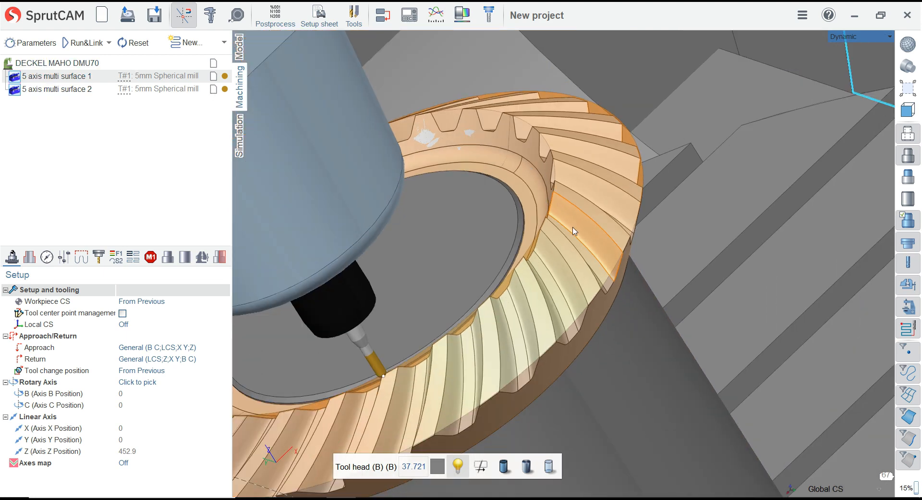
pyautogui.scroll(-3, 565, 204)
pyautogui.scroll(2, 487, 332)
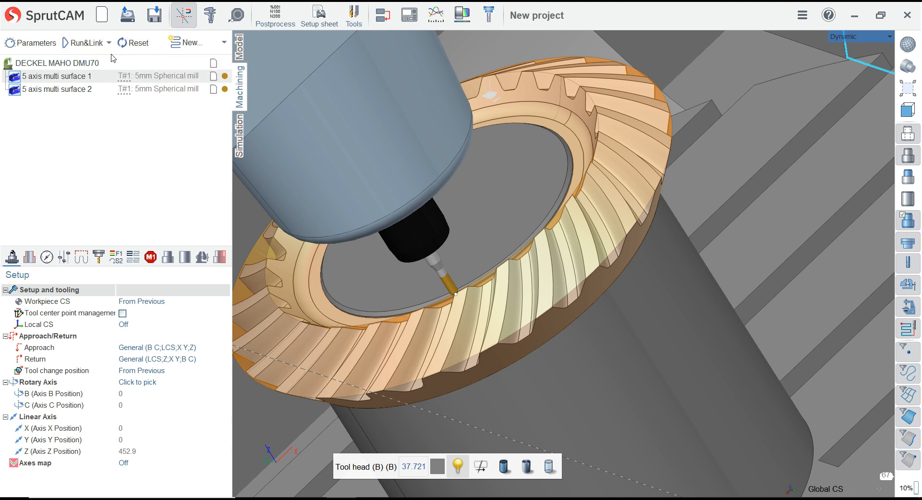
pyautogui.click(66, 68)
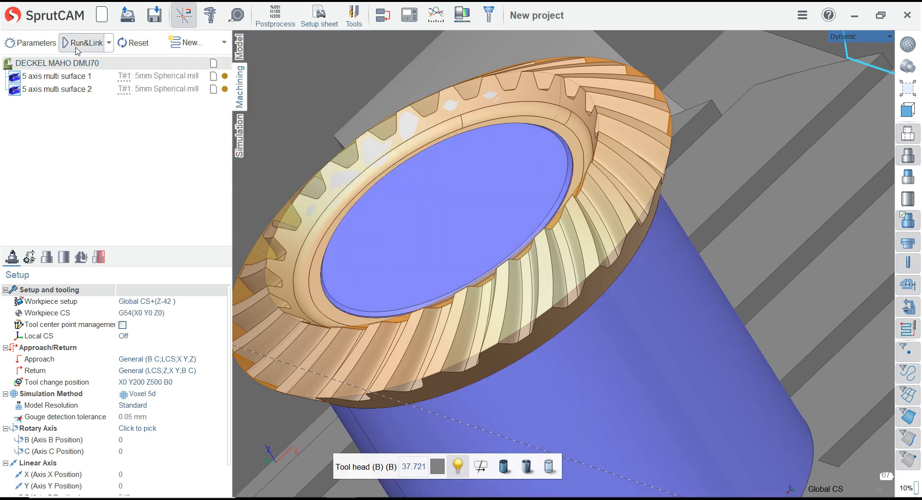
pyautogui.scroll(-2, 533, 206)
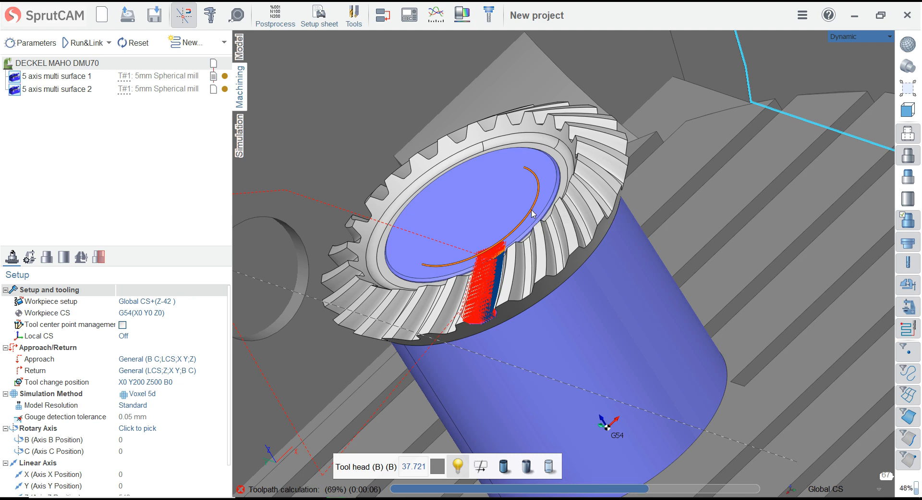
pyautogui.scroll(-2, 534, 207)
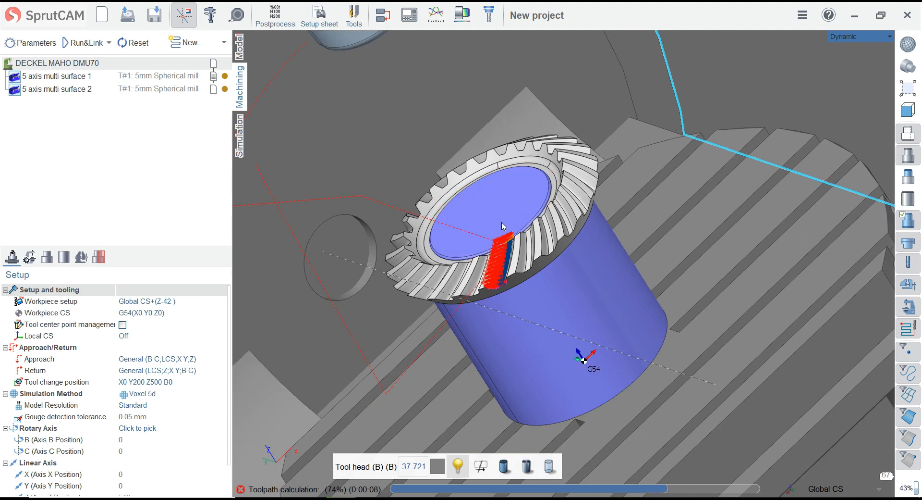
pyautogui.scroll(-5, 503, 226)
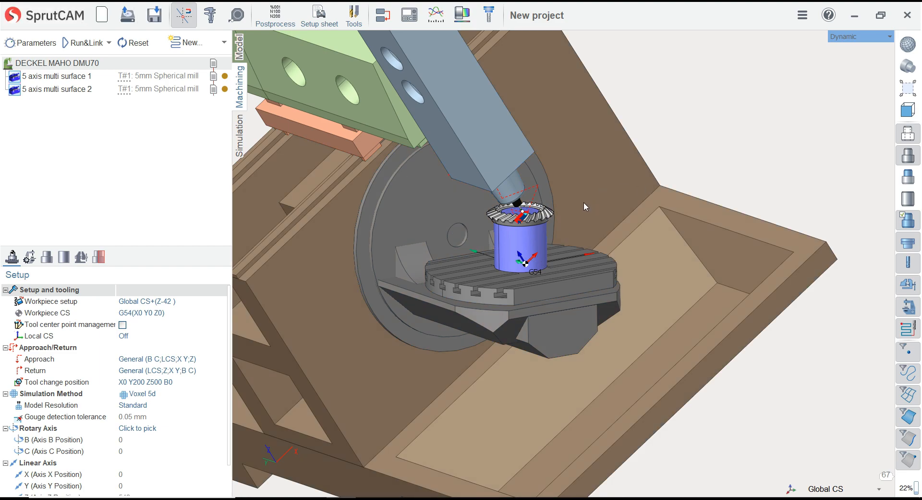
pyautogui.moveTo(468, 223); pyautogui.dragTo(369, 192, button='middle')
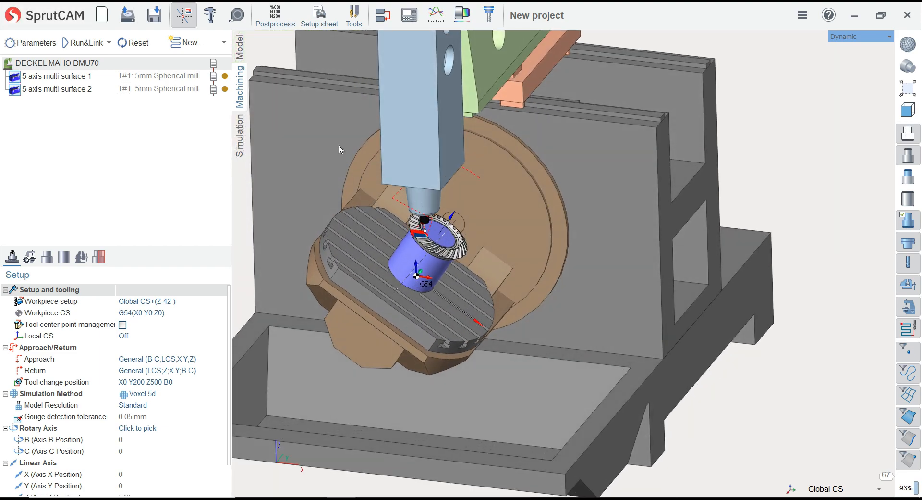
# Switch to the simulation, check the machine's position at both operations and return to the start of the program
pyautogui.click(240, 126)
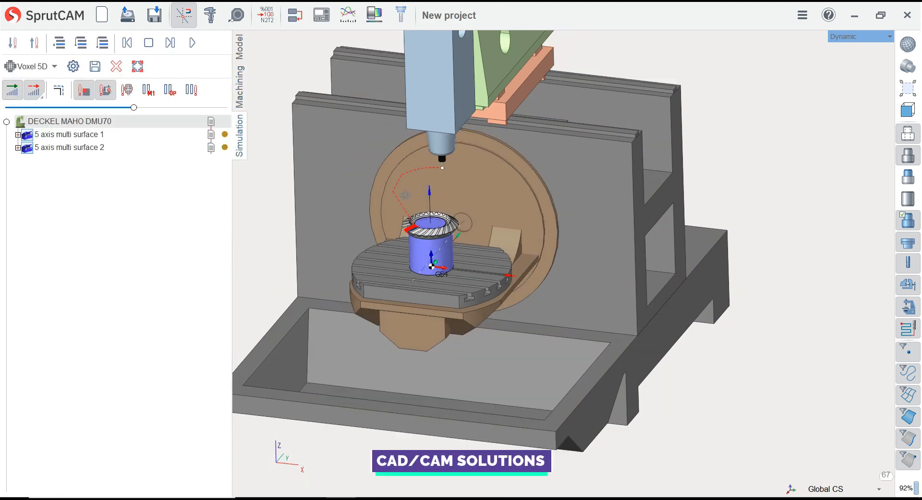
pyautogui.click(91, 136)
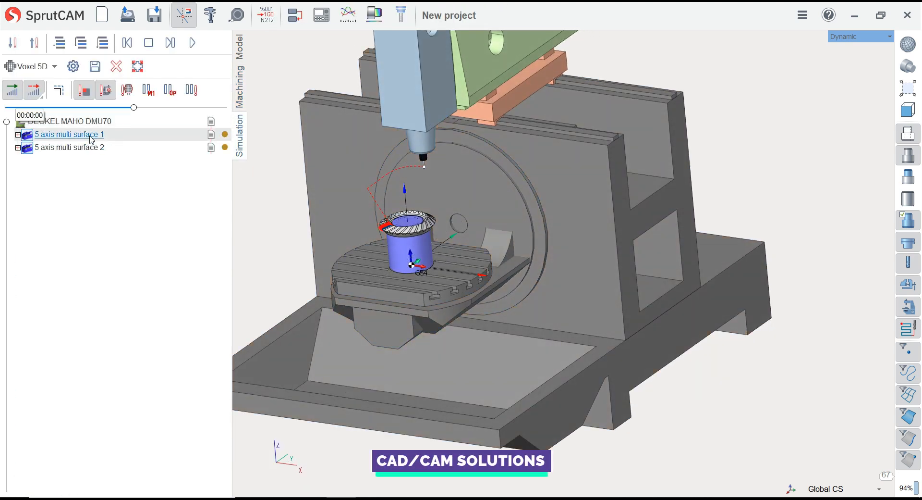
pyautogui.click(84, 149)
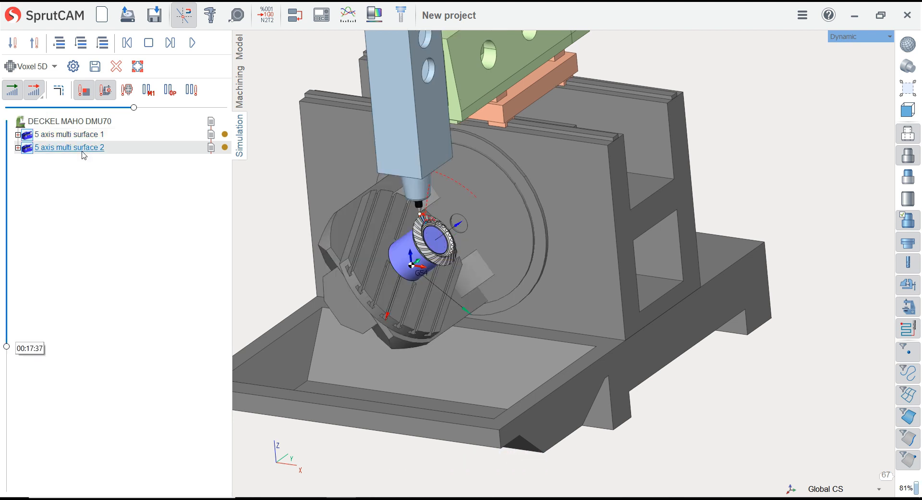
pyautogui.click(82, 124)
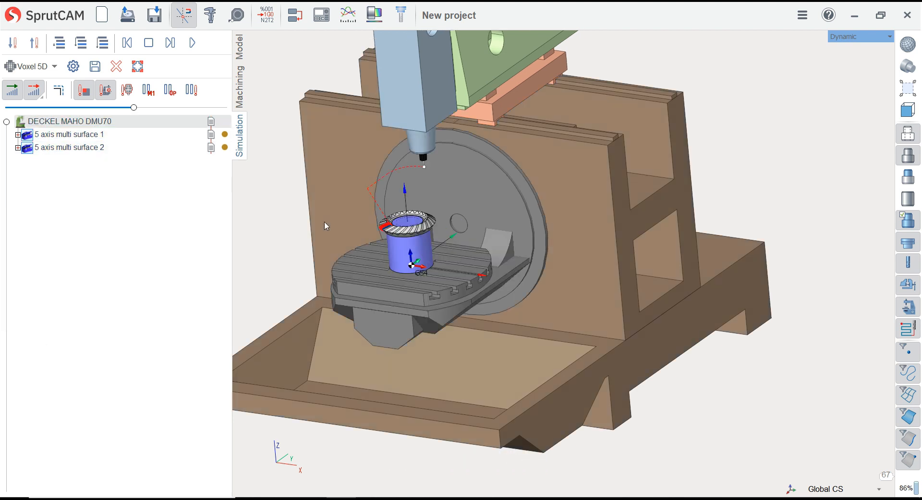
pyautogui.scroll(5, 325, 222)
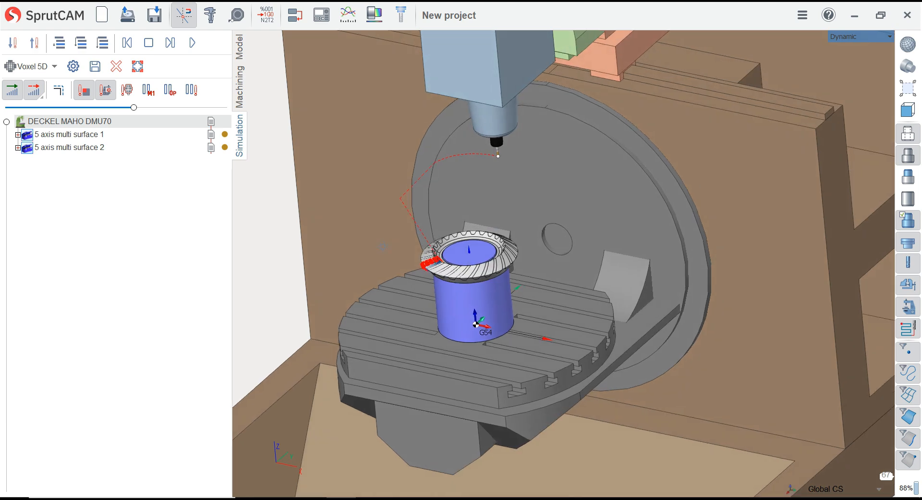
pyautogui.scroll(5, 399, 284)
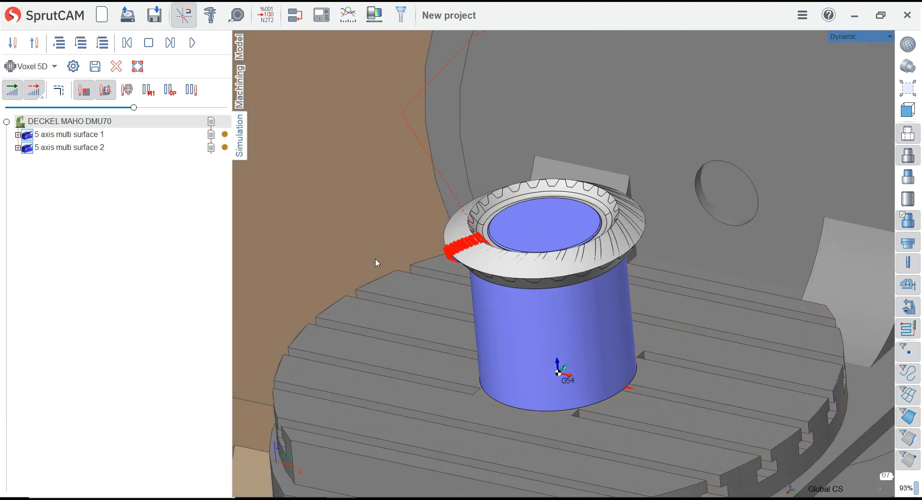
# Set the simulation colour of the finishing operation, 5 axis multi surface 2, to yellow
pyautogui.click(224, 148)
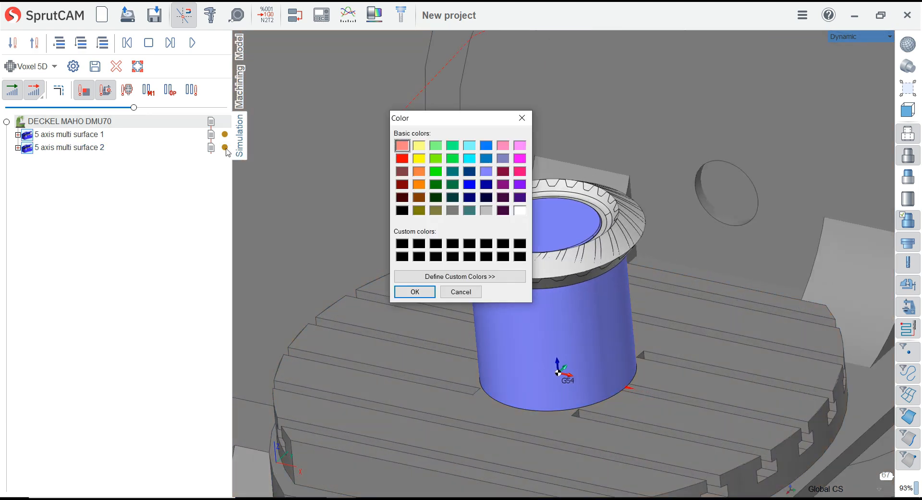
pyautogui.click(459, 292)
pyautogui.click(225, 147)
pyautogui.click(419, 158)
pyautogui.click(431, 294)
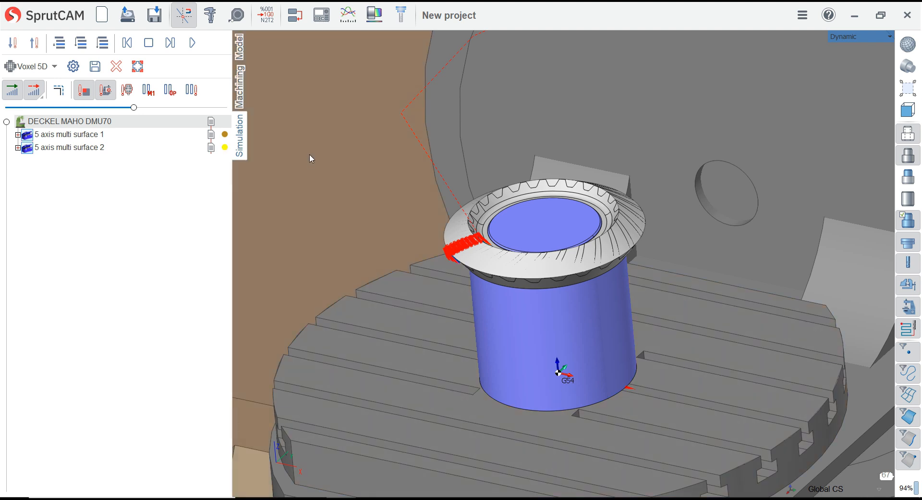
# Change the finishing operation's simulation colour to orange and hide the toolpath display
pyautogui.click(225, 148)
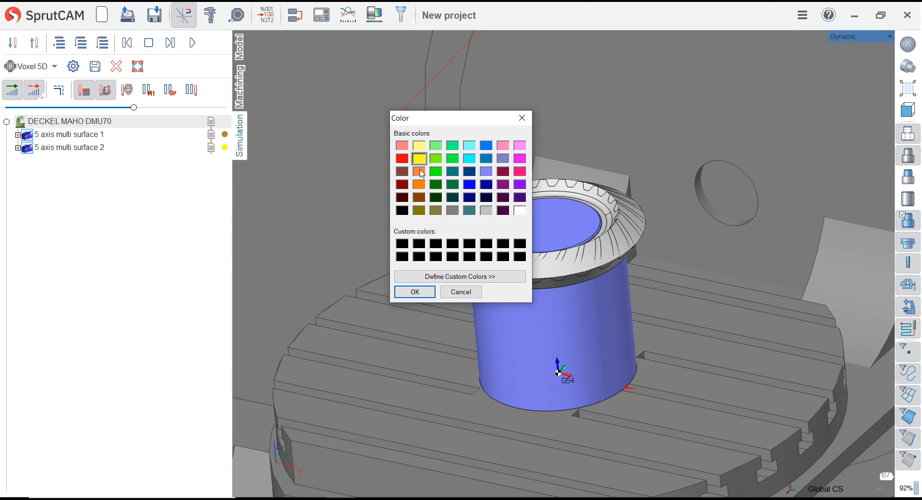
pyautogui.click(415, 292)
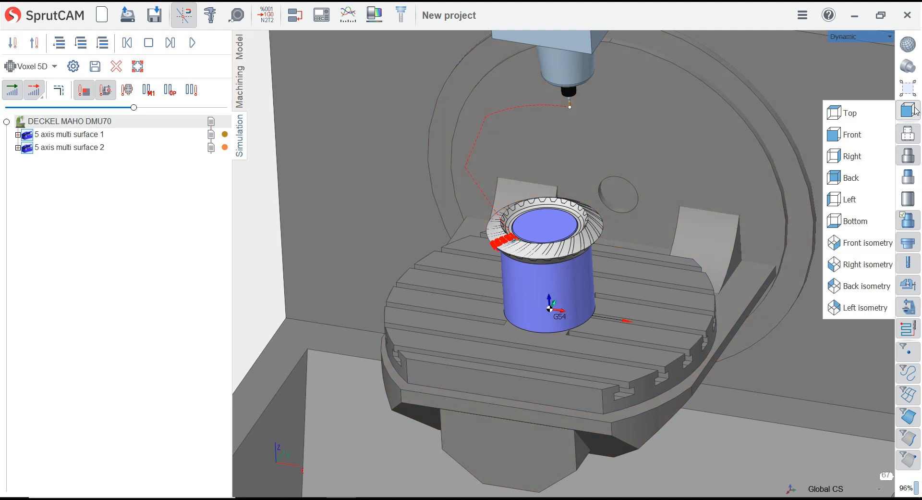
pyautogui.scroll(1, 546, 220)
pyautogui.scroll(-2, 505, 217)
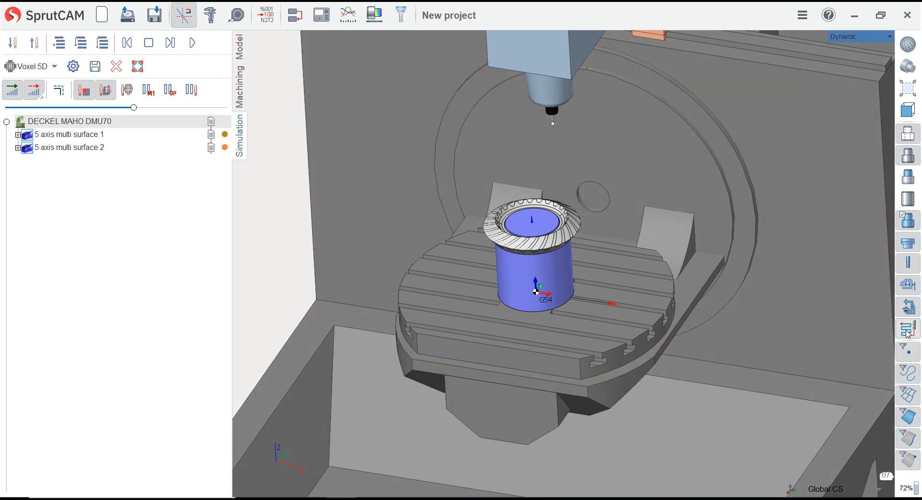
# Run the machining simulation from the program start and watch the roughing operation, 5 axis multi surface 1, on the machine
pyautogui.scroll(3, 592, 188)
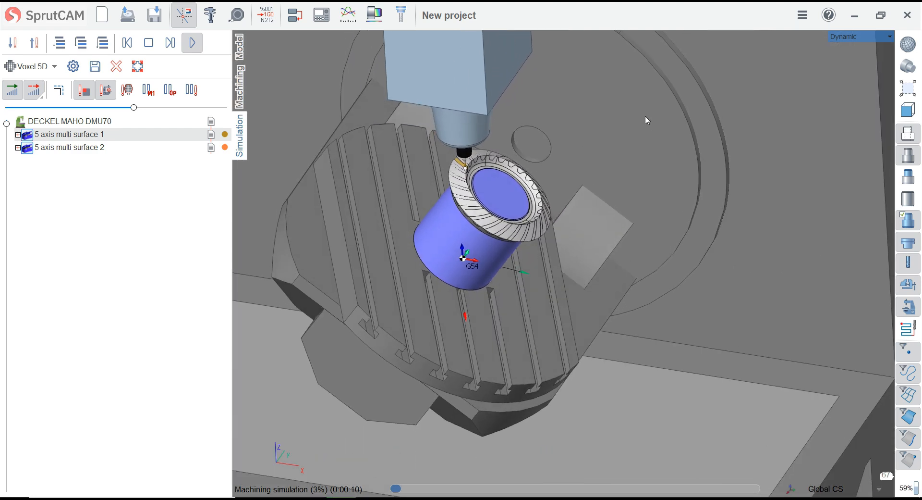
pyautogui.scroll(3, 305, 76)
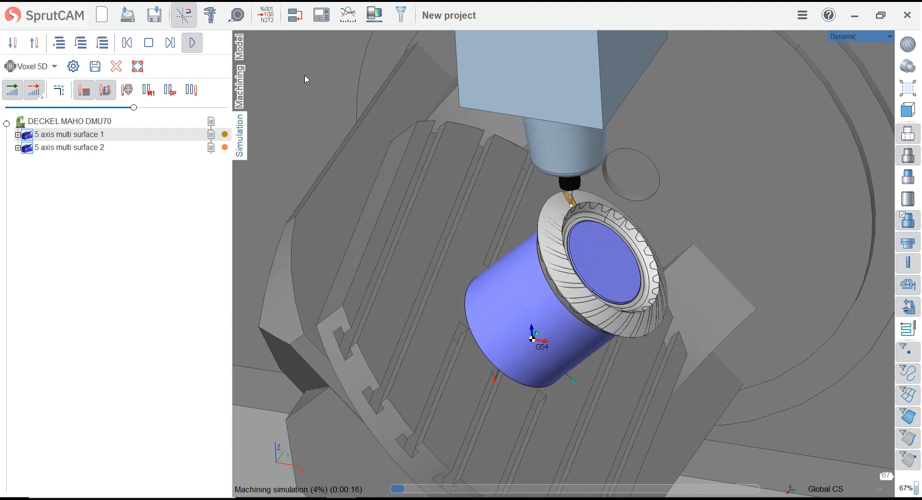
pyautogui.scroll(-2, 382, 127)
pyautogui.scroll(-3, 381, 123)
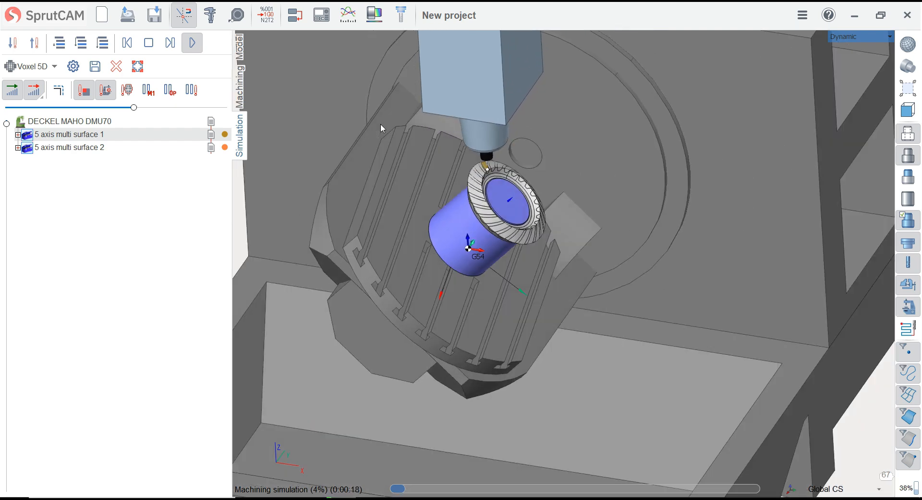
pyautogui.scroll(2, 367, 113)
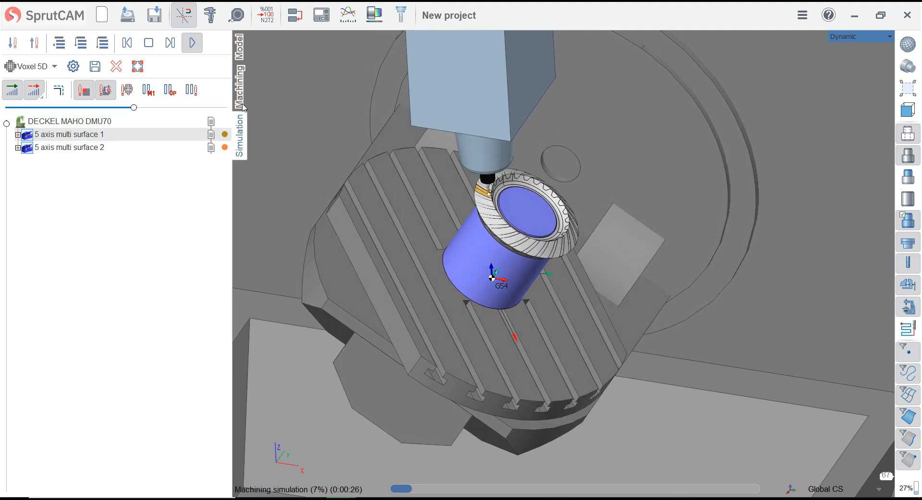
# Reduce the simulation speed and follow the cutter closely while the roughing operation clears the tooth gap
pyautogui.moveTo(133, 107); pyautogui.dragTo(119, 108)
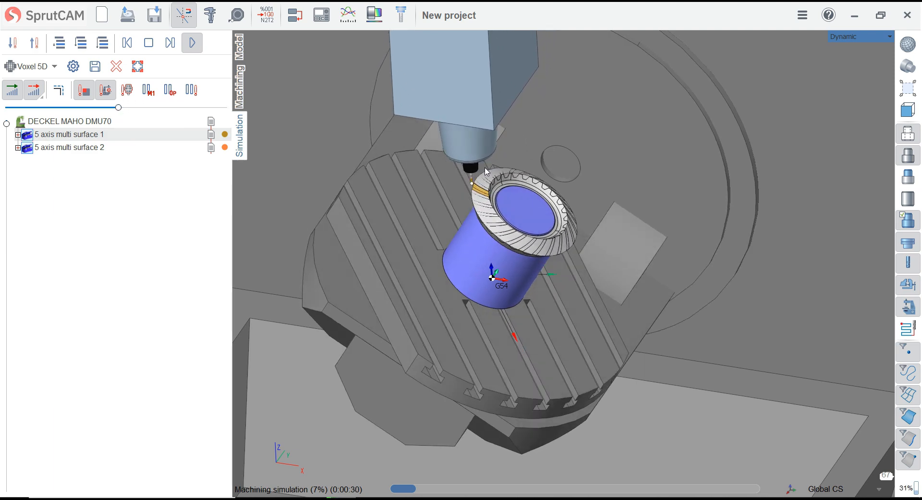
pyautogui.scroll(5, 365, 162)
pyautogui.scroll(5, 365, 161)
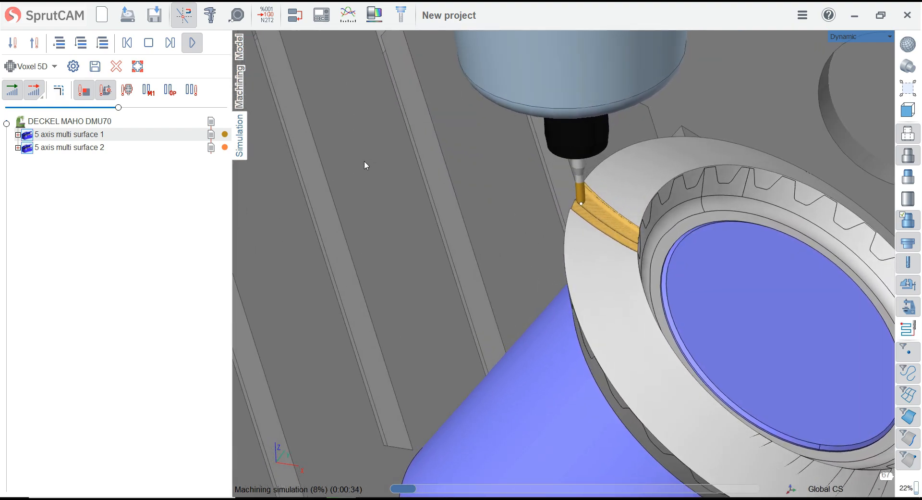
pyautogui.scroll(-3, 315, 149)
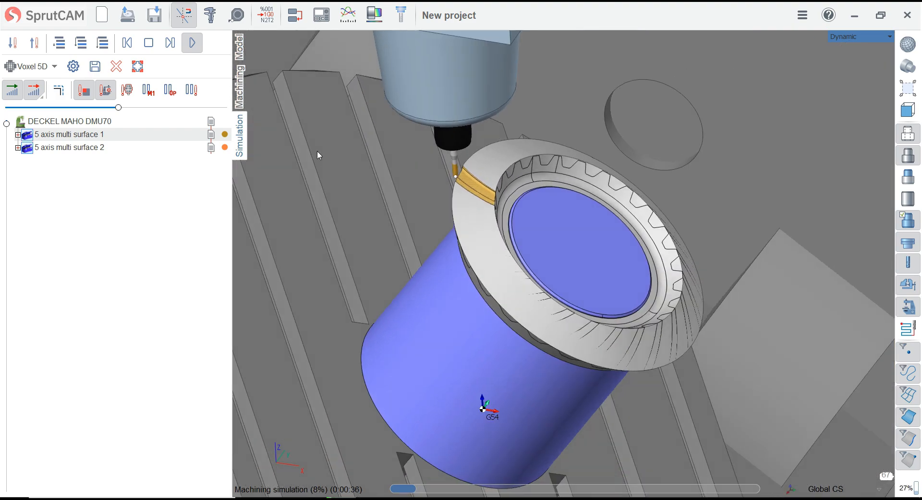
pyautogui.scroll(1, 499, 336)
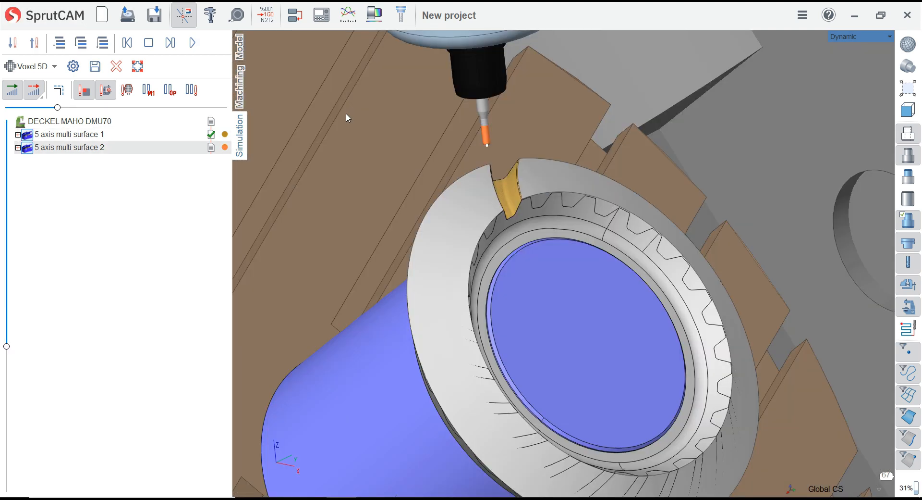
# Inspect the roughed tooth gap with the deviation colour map at a tolerance of 0.01 and return to the normal display
pyautogui.moveTo(347, 114); pyautogui.dragTo(365, 137, button='middle')
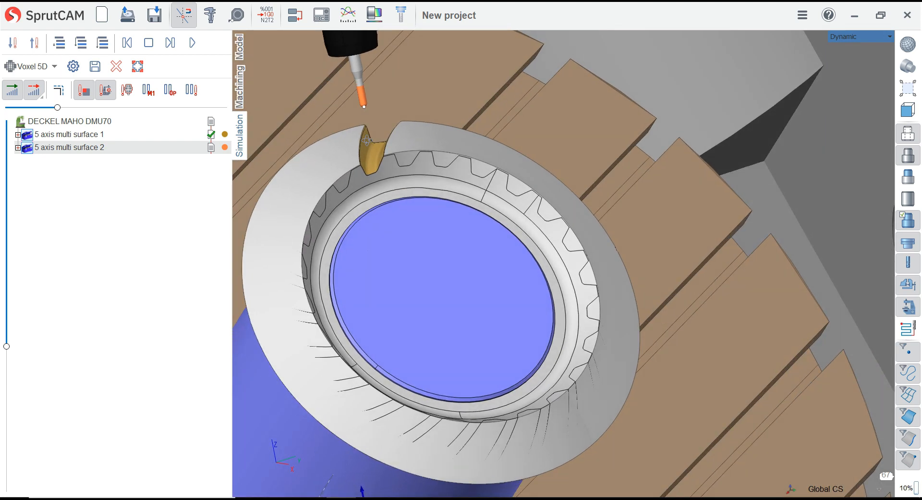
pyautogui.scroll(3, 354, 136)
pyautogui.scroll(2, 354, 135)
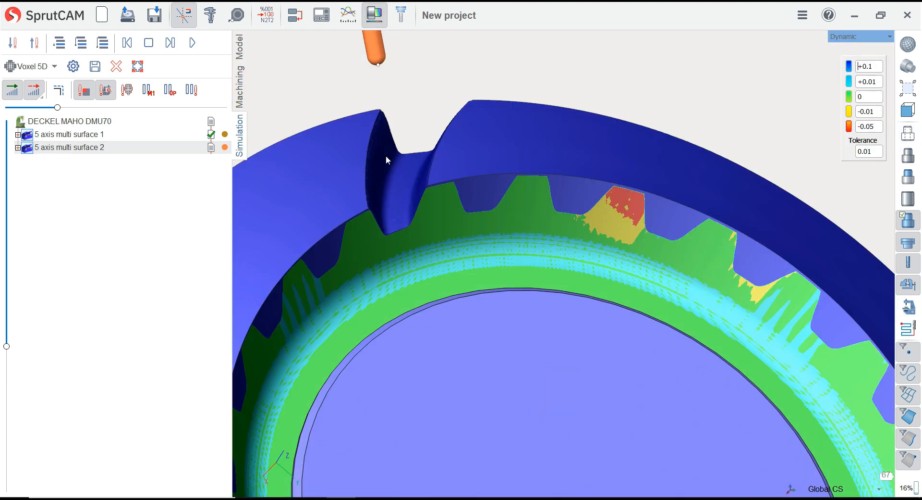
pyautogui.moveTo(376, 206); pyautogui.dragTo(463, 130, button='middle')
pyautogui.click(379, 22)
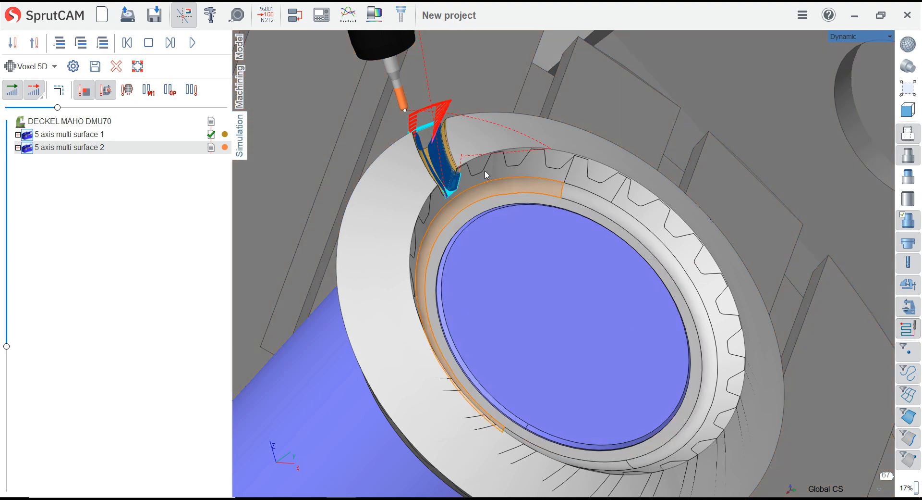
# Examine the toolpath of the finishing operation, 5 axis multi surface 2, inside the roughed tooth gap
pyautogui.scroll(2, 486, 176)
pyautogui.scroll(3, 434, 158)
pyautogui.moveTo(430, 167); pyautogui.dragTo(480, 213, button='middle')
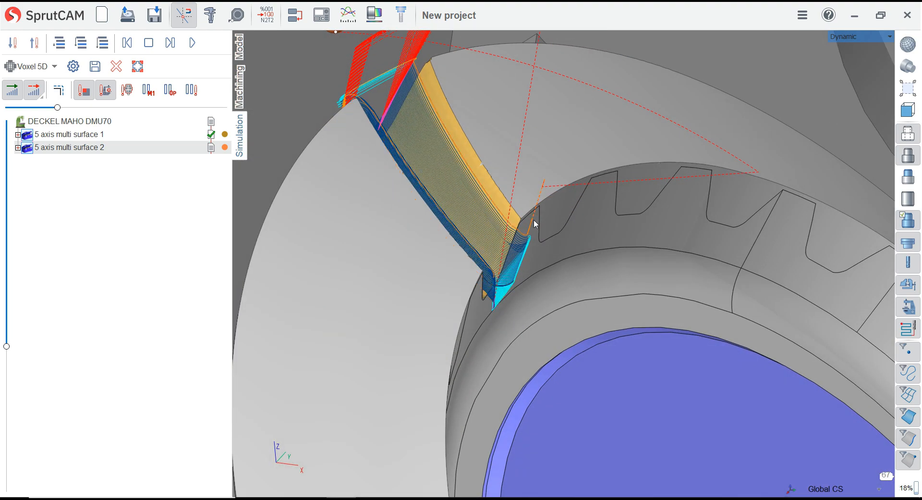
pyautogui.scroll(-6, 536, 224)
pyautogui.moveTo(538, 224); pyautogui.dragTo(574, 207, button='middle')
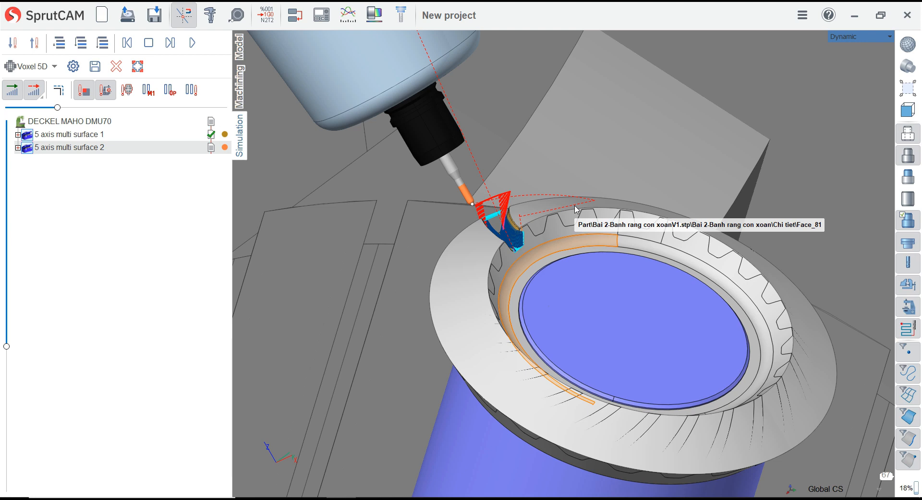